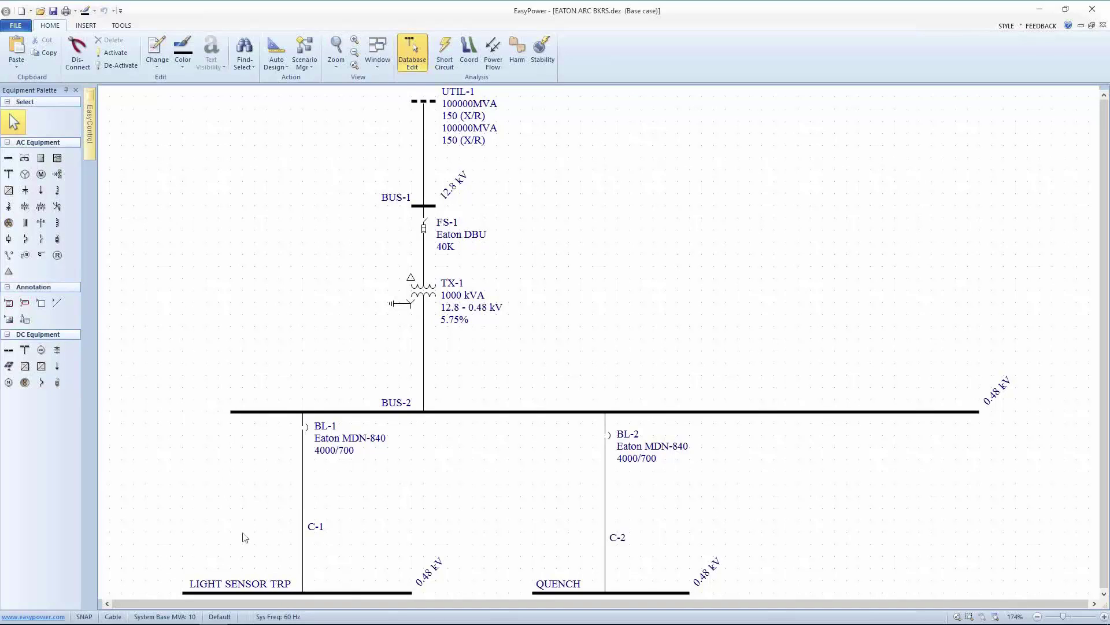
Review breaker BL-1's specifications, short-circuit ratings and phase trip settings.
double_click(306, 428)
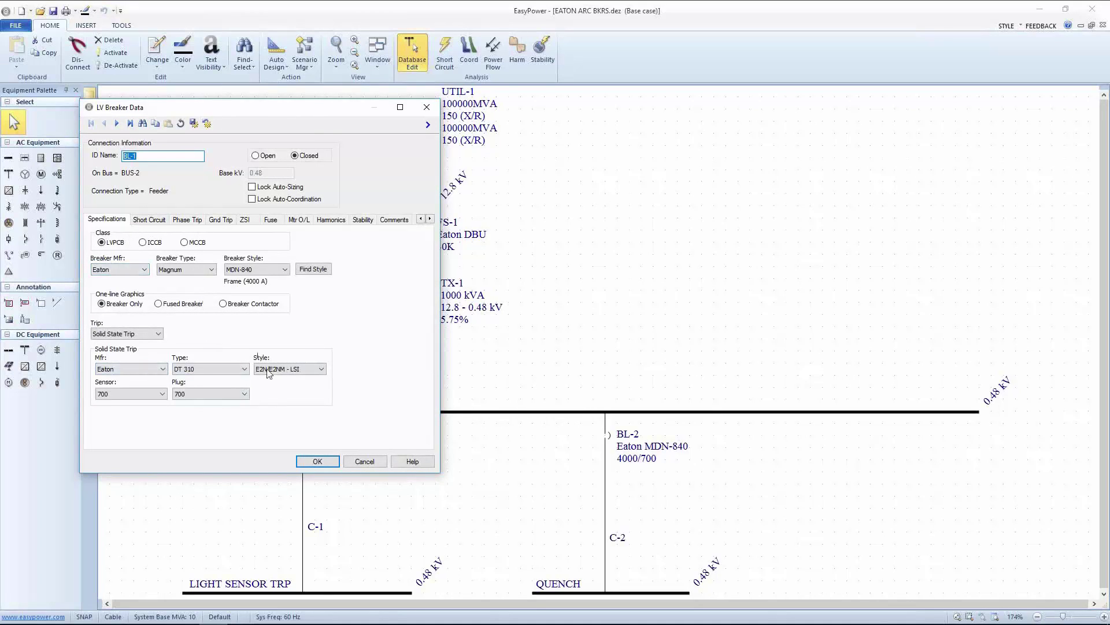
left_click(163, 223)
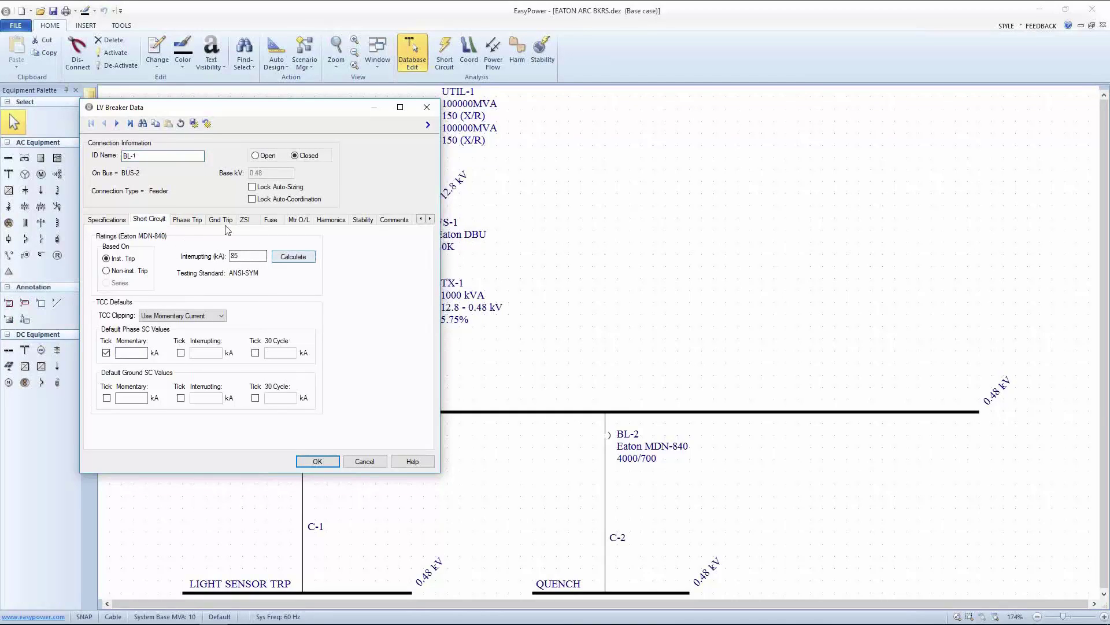
left_click(196, 220)
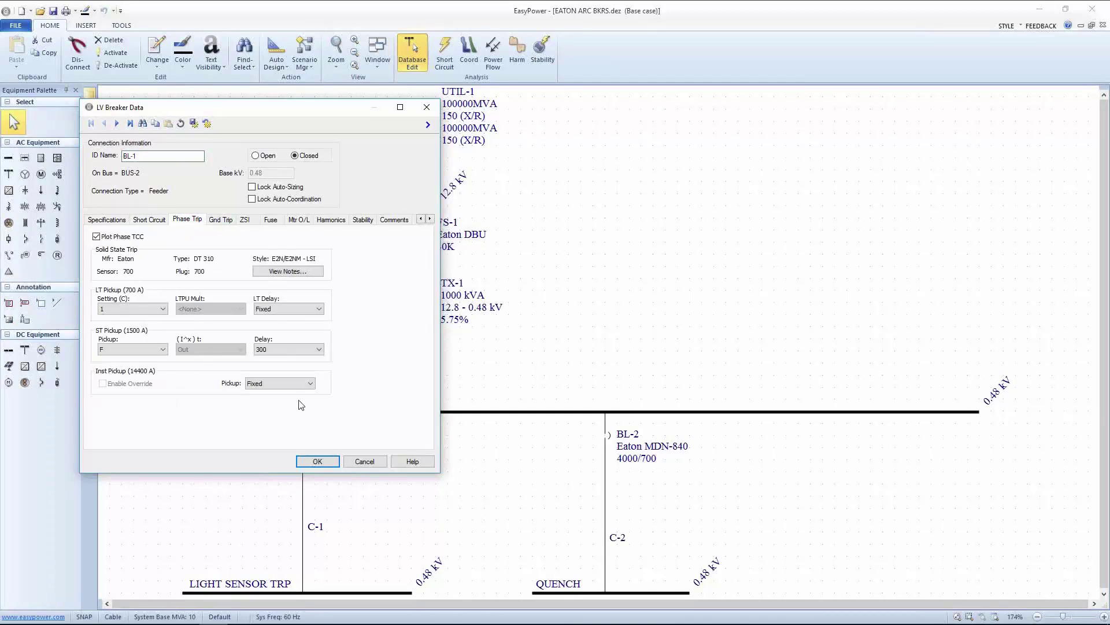
left_click(316, 461)
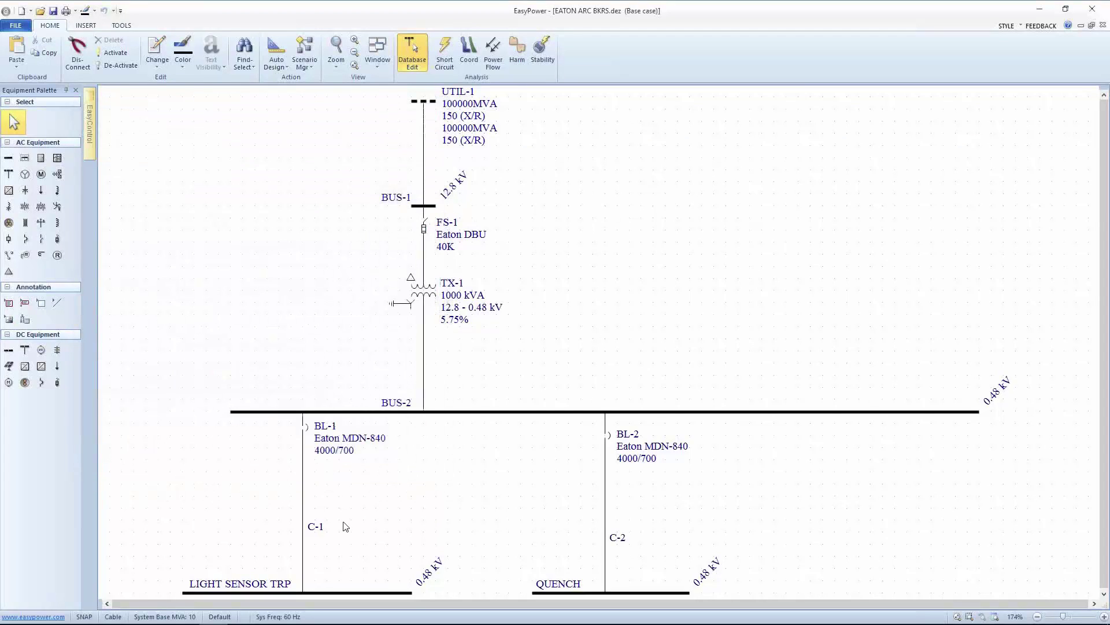
Check the LIGHT SENSOR TRP bus's arc flash trip time against the Fault/Arc Clearing Timing slide in PowerPoint, then return to EasyPower.
left_click(306, 590)
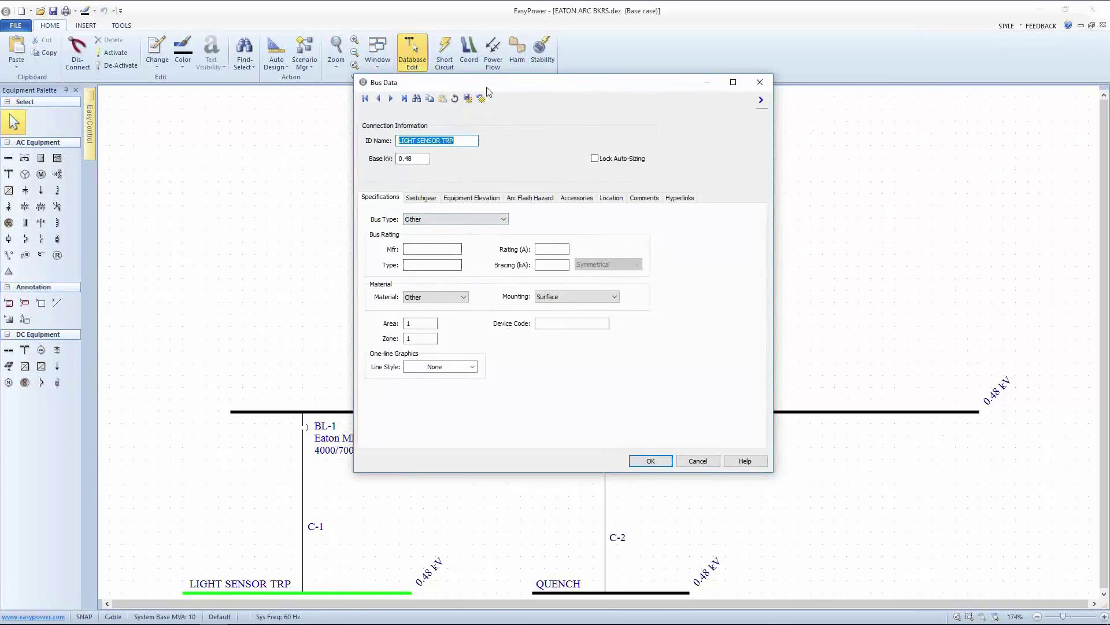
left_click_drag(516, 88, 634, 92)
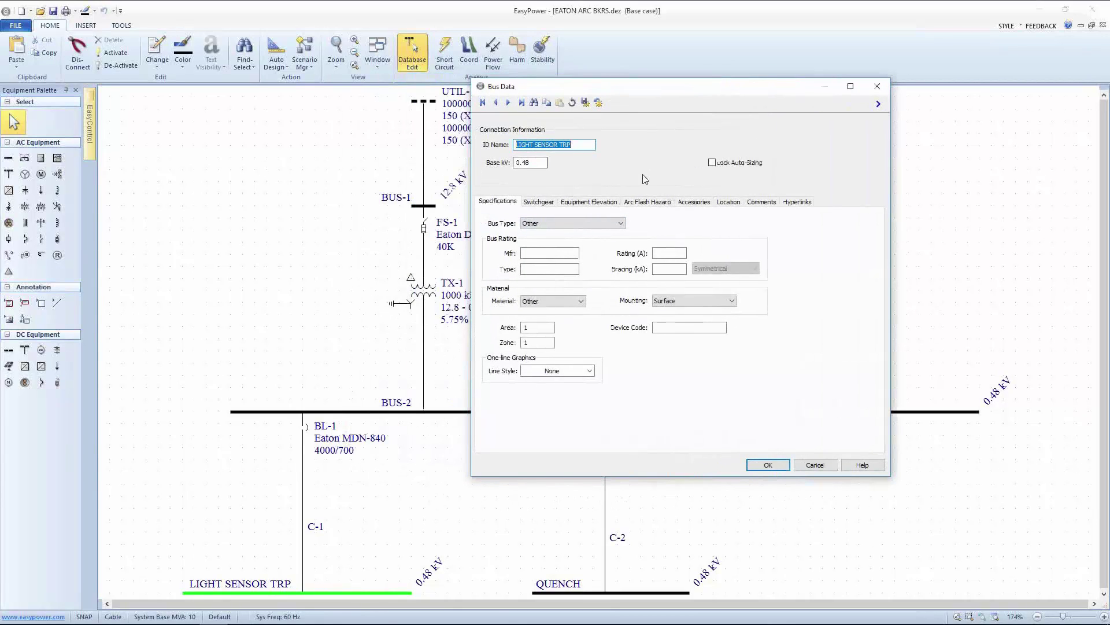
left_click(648, 203)
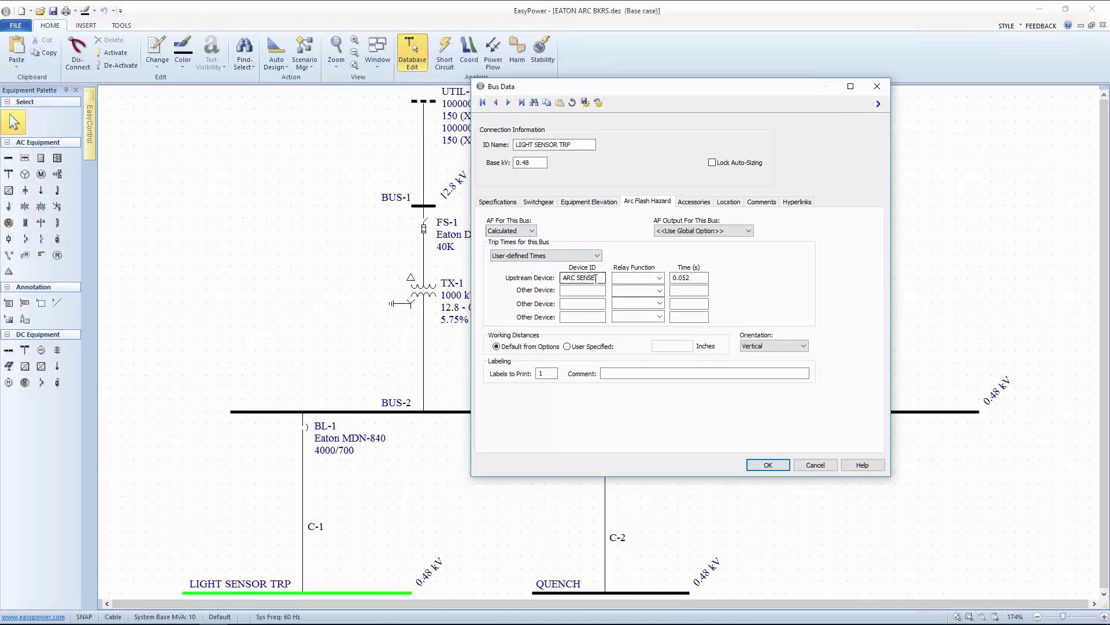
mouse_move(474, 623)
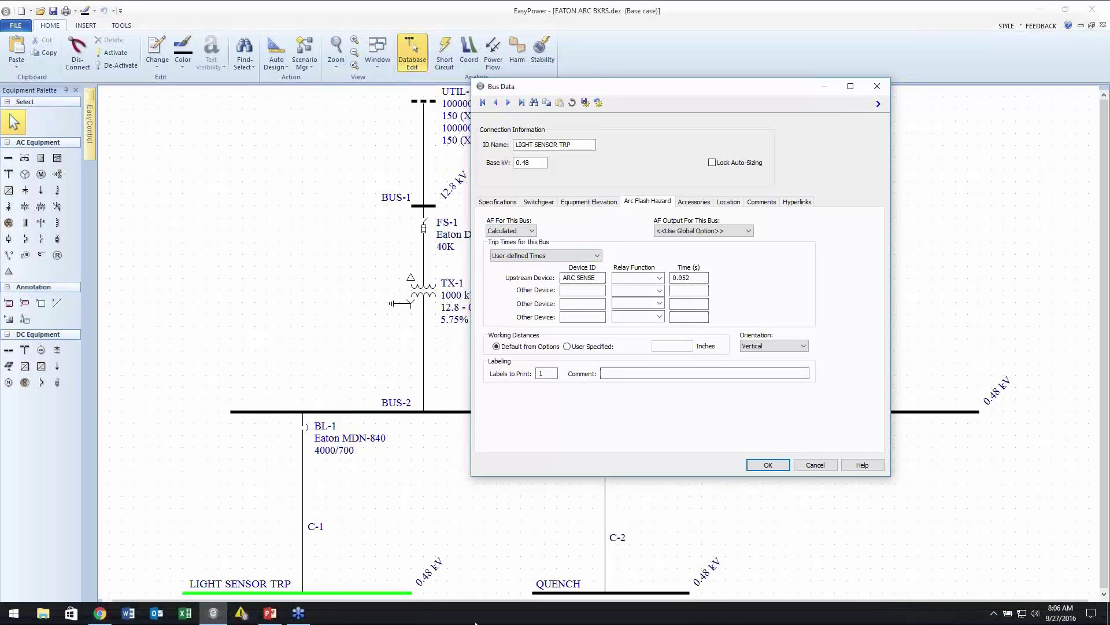
left_click(270, 613)
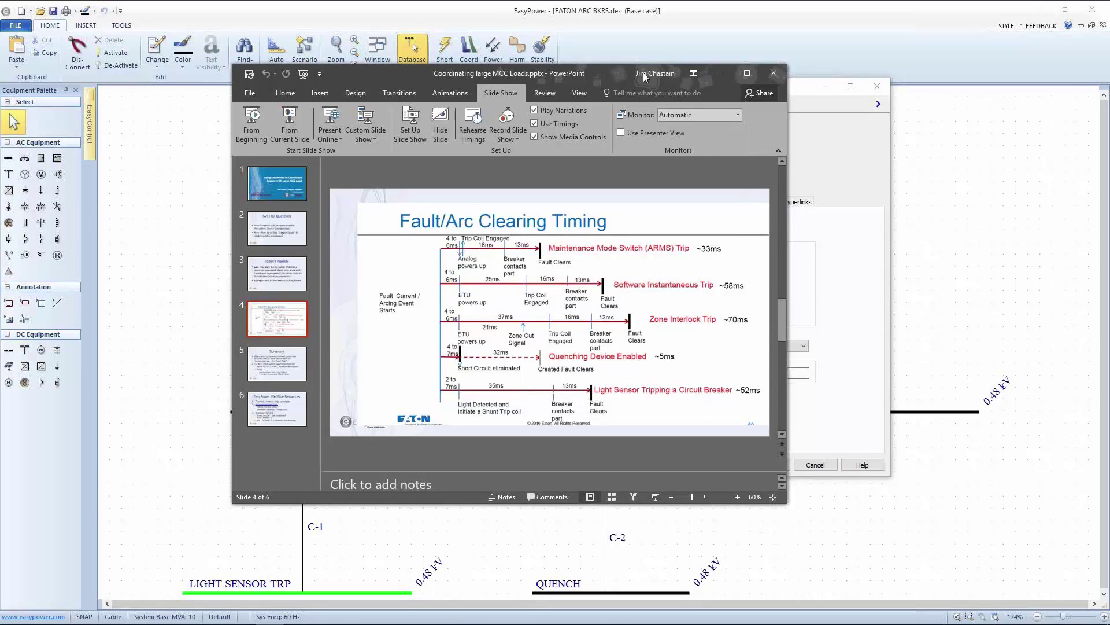
key("super+Down")
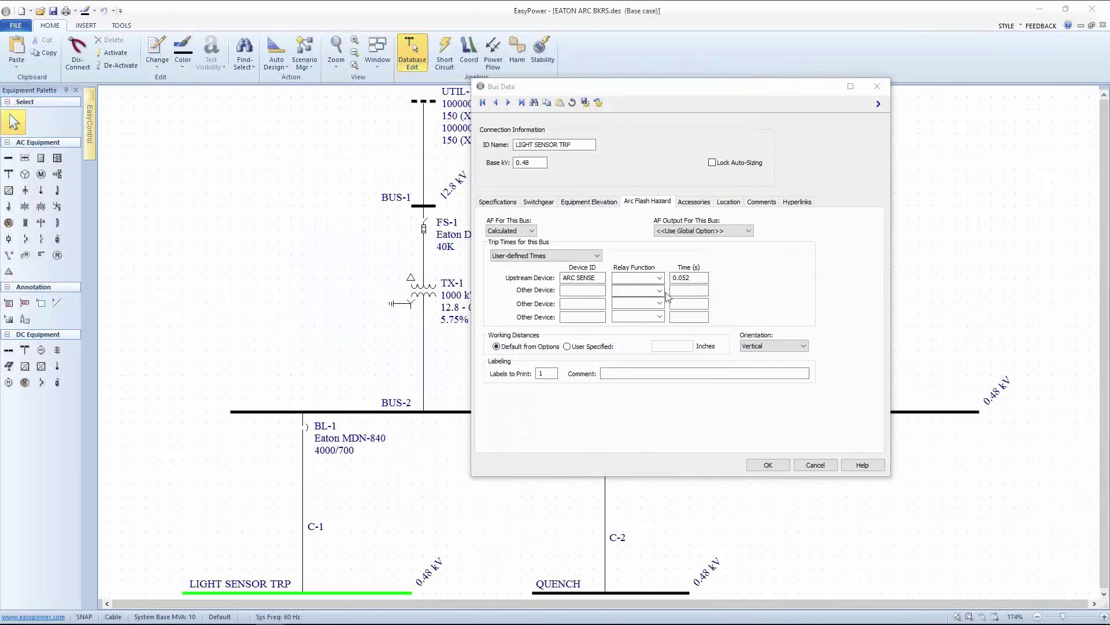
Set the LIGHT SENSOR TRP bus's trip times to User-Defined and TCC Times and accept the bus data.
left_click(598, 251)
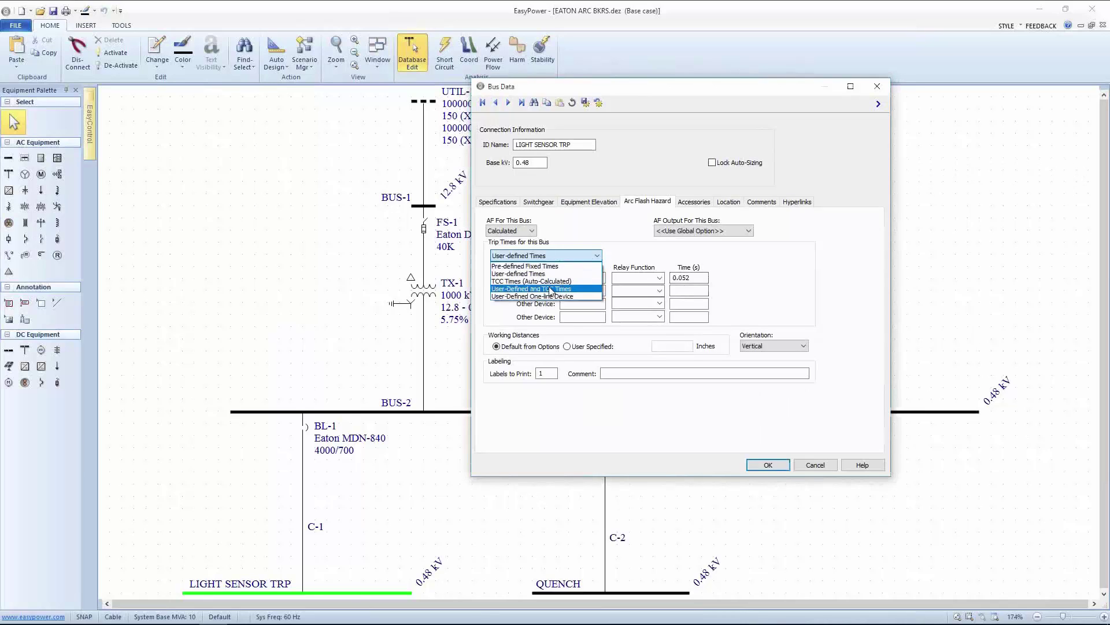
left_click(551, 289)
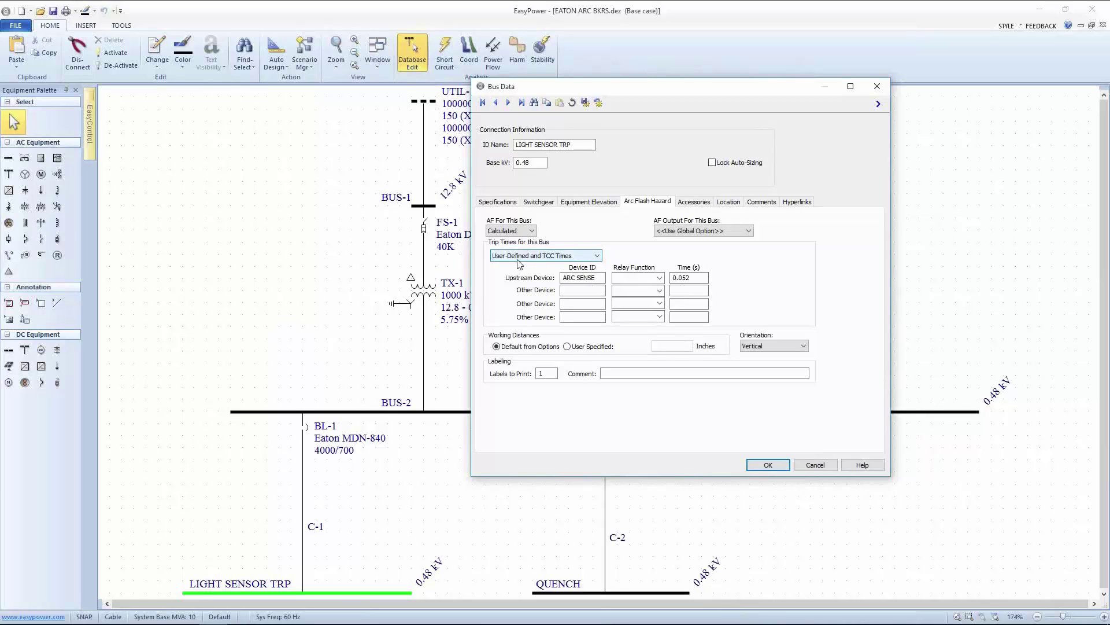
left_click(769, 465)
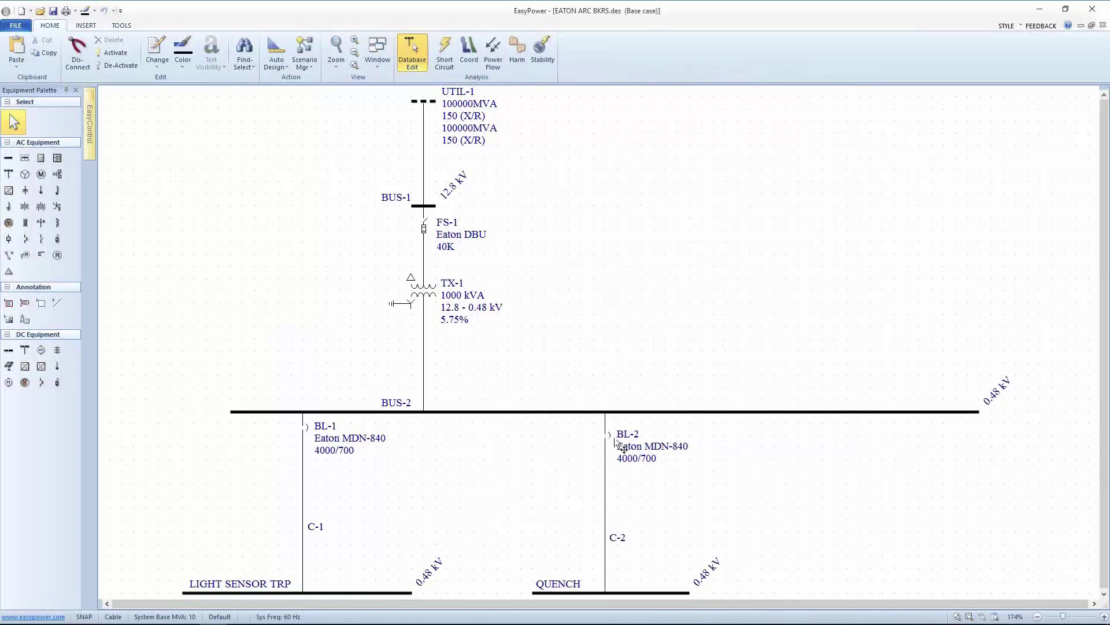
Check the QUENCH bus's arc flash trip time against the Fault/Arc Clearing Timing slide in PowerPoint, then return to EasyPower.
double_click(605, 591)
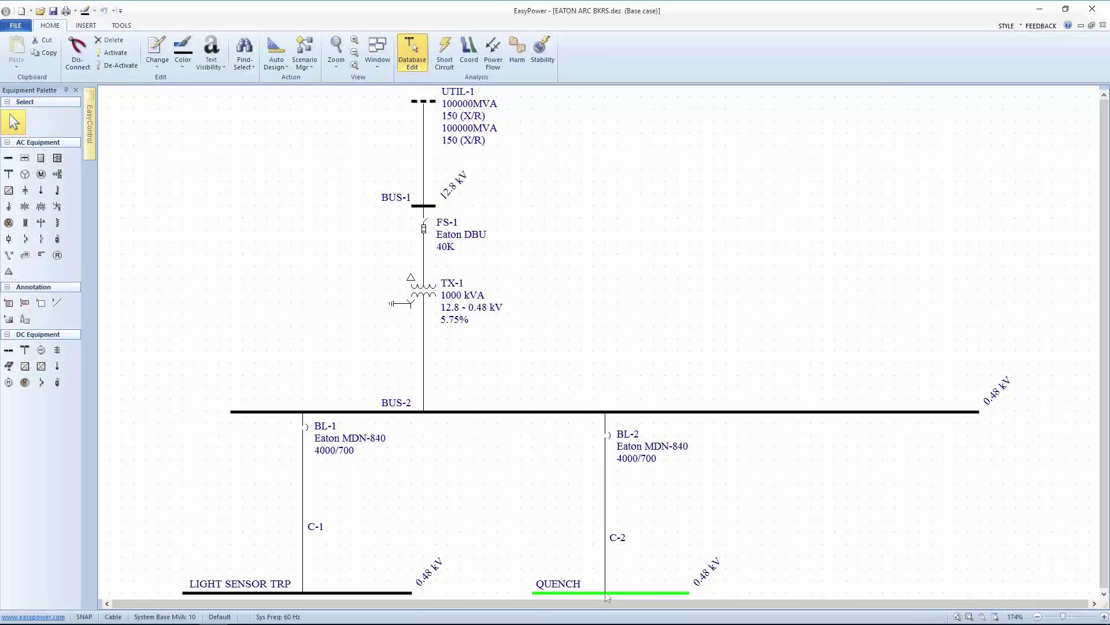
left_click_drag(638, 96, 564, 98)
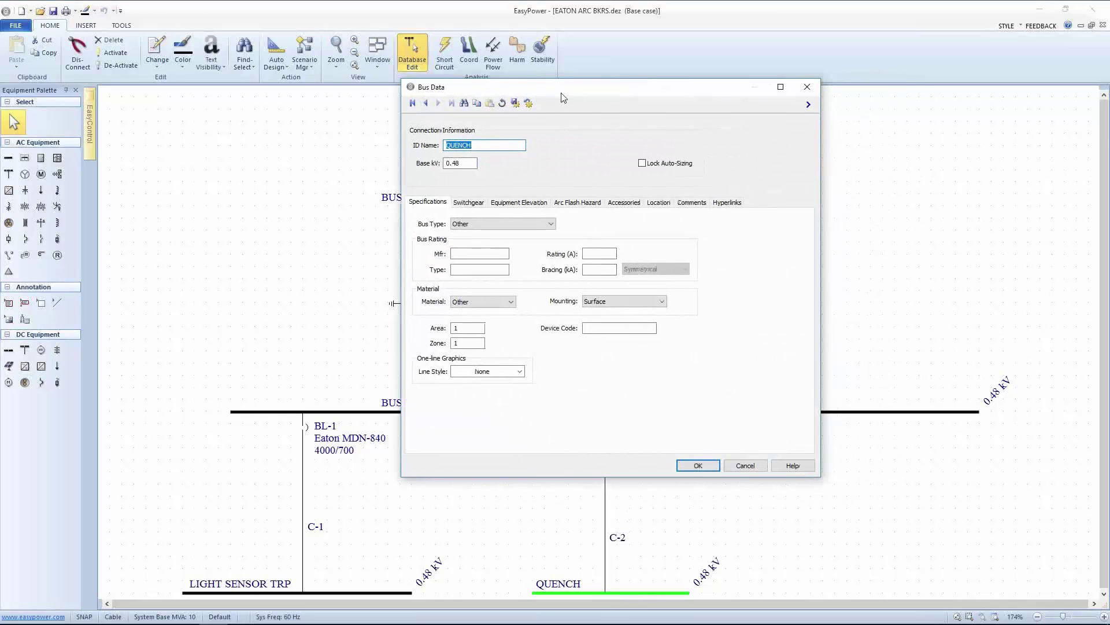
left_click(577, 204)
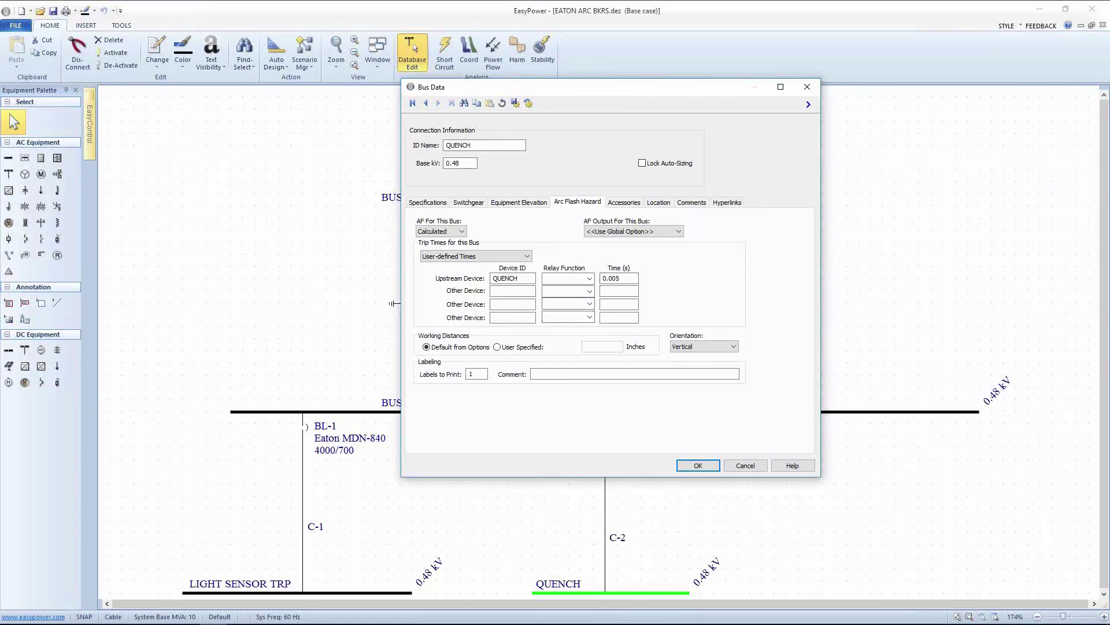
key("alt+Tab")
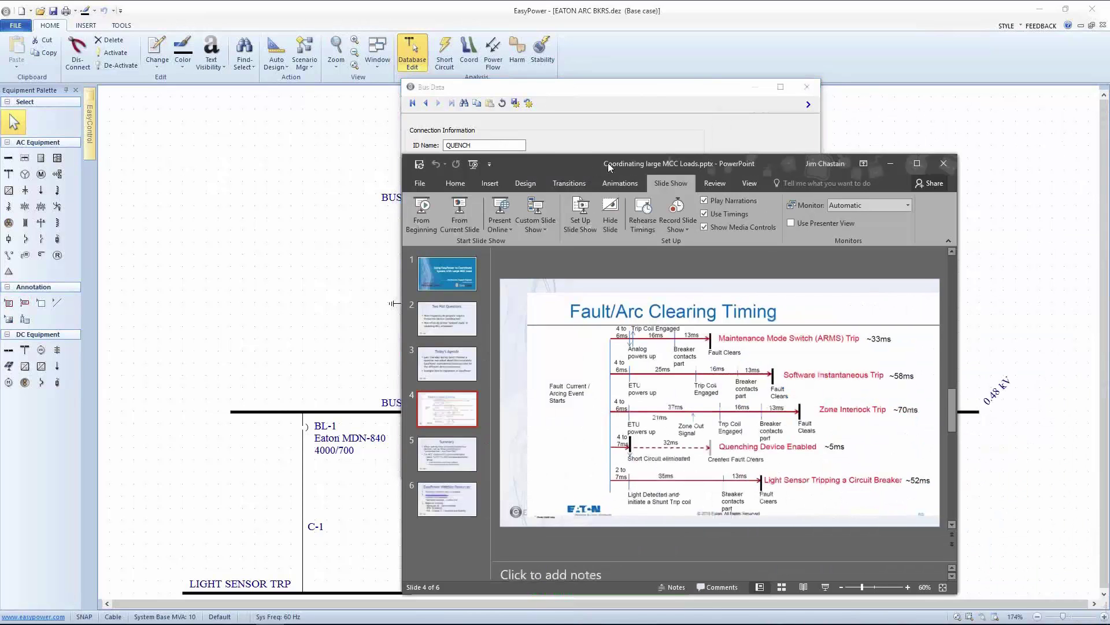
left_click_drag(608, 162, 593, 156)
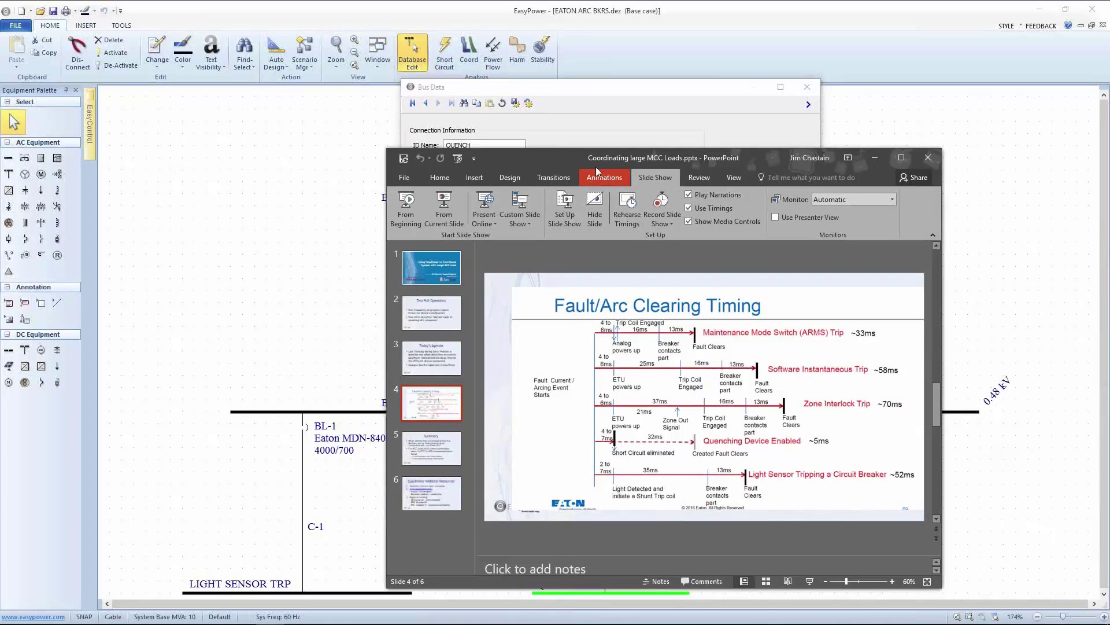
left_click(874, 157)
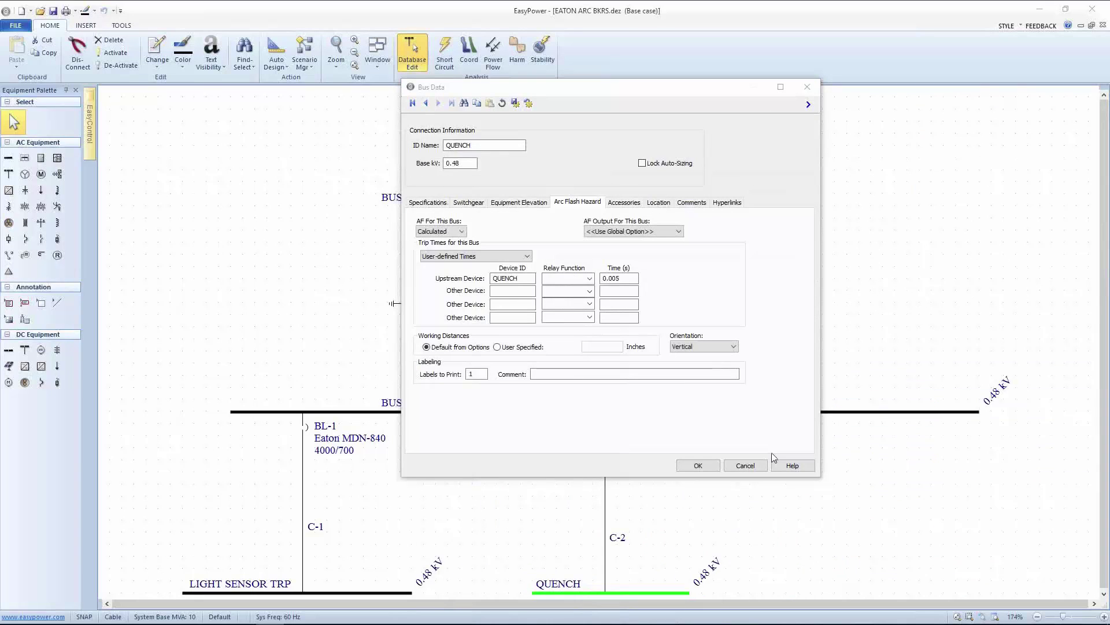
Set the QUENCH bus's trip times to User-Defined and TCC Times and accept the bus data.
left_click(518, 256)
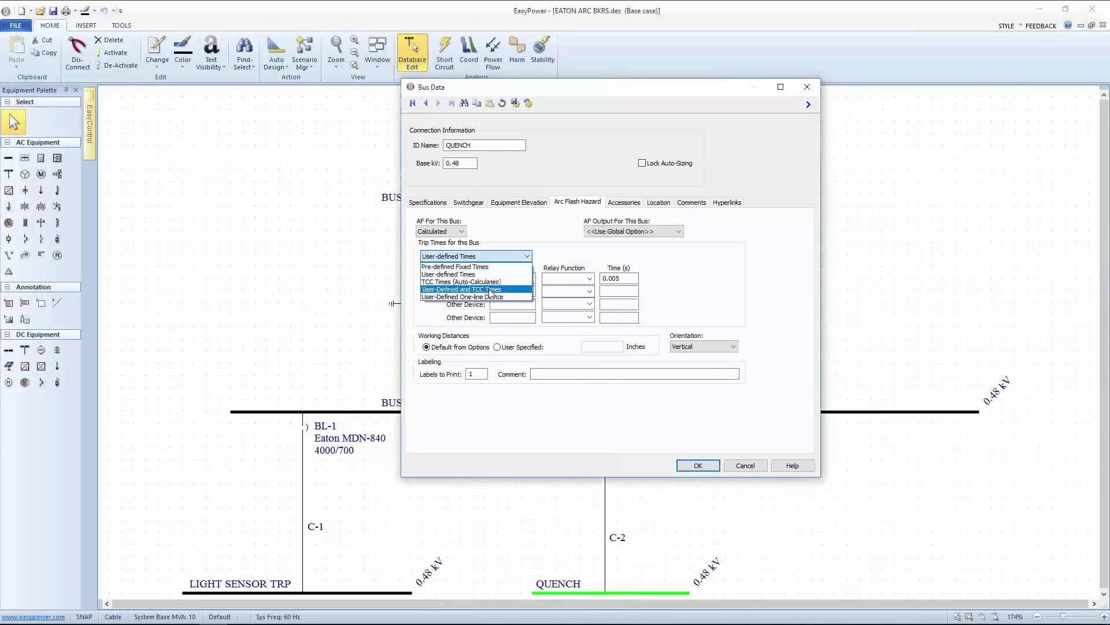
left_click(490, 290)
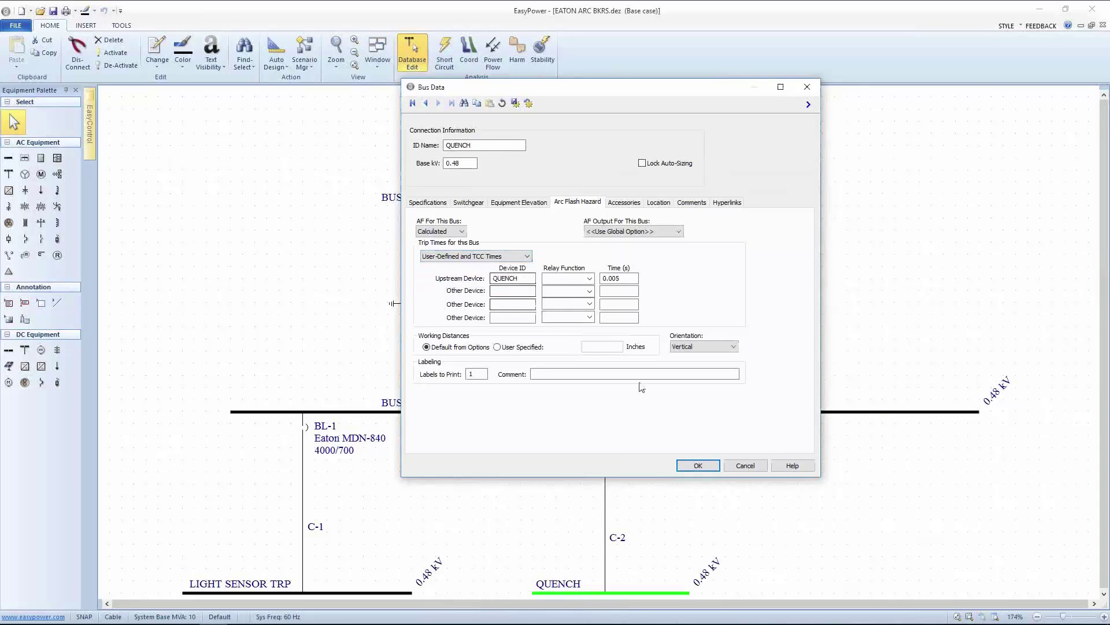
left_click(681, 468)
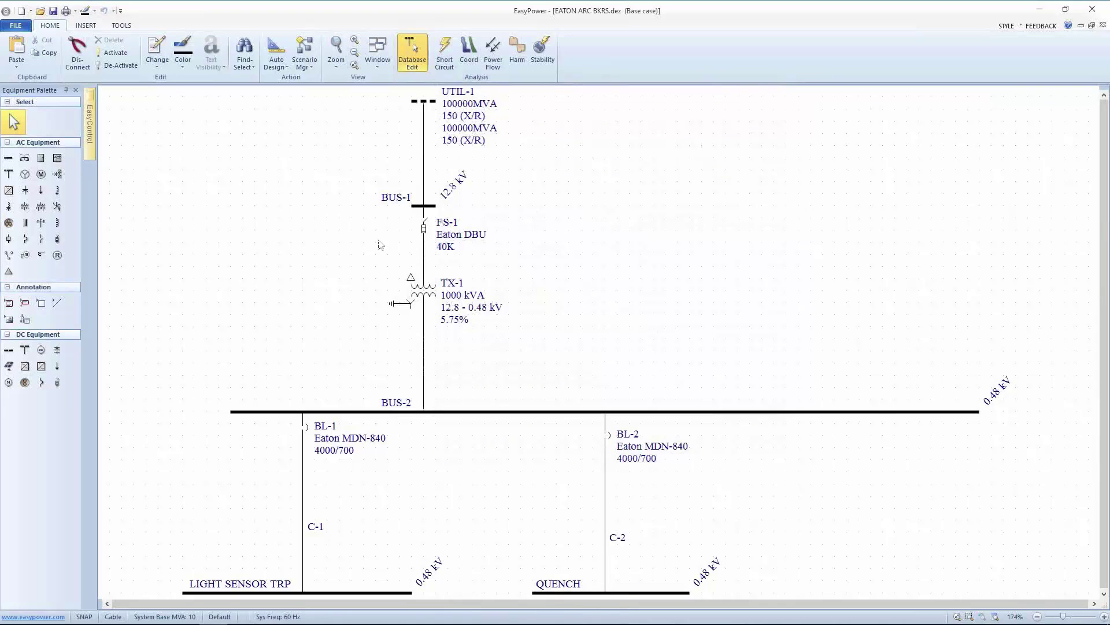
Fault the LIGHT SENSOR TRP bus in short circuit analysis and arrange the windows for the arc flash hazard report.
left_click(443, 56)
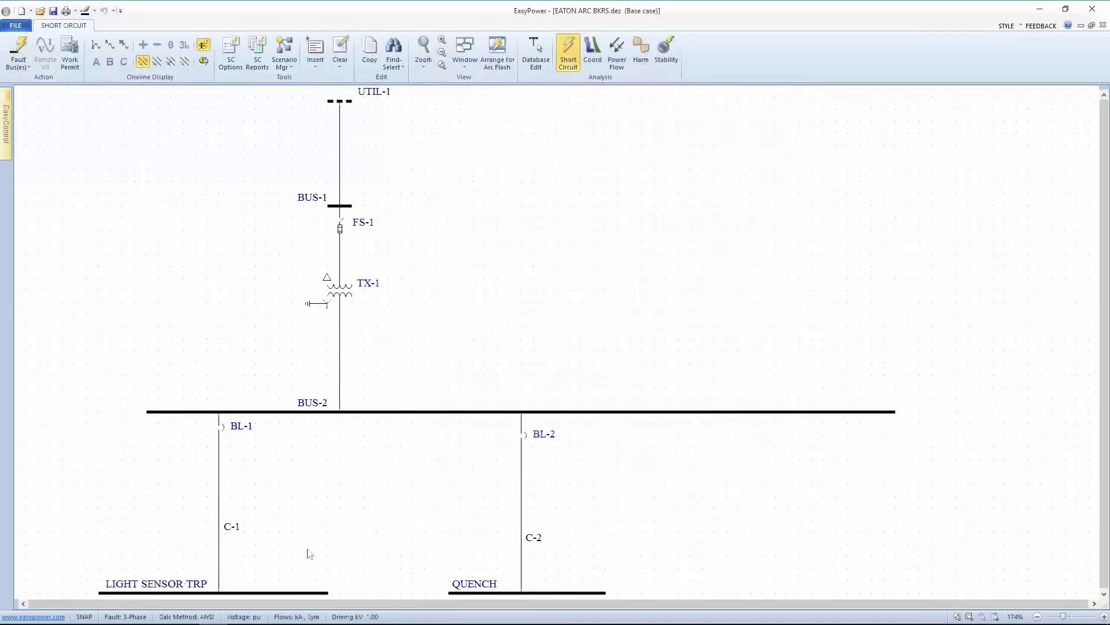
left_click(215, 591)
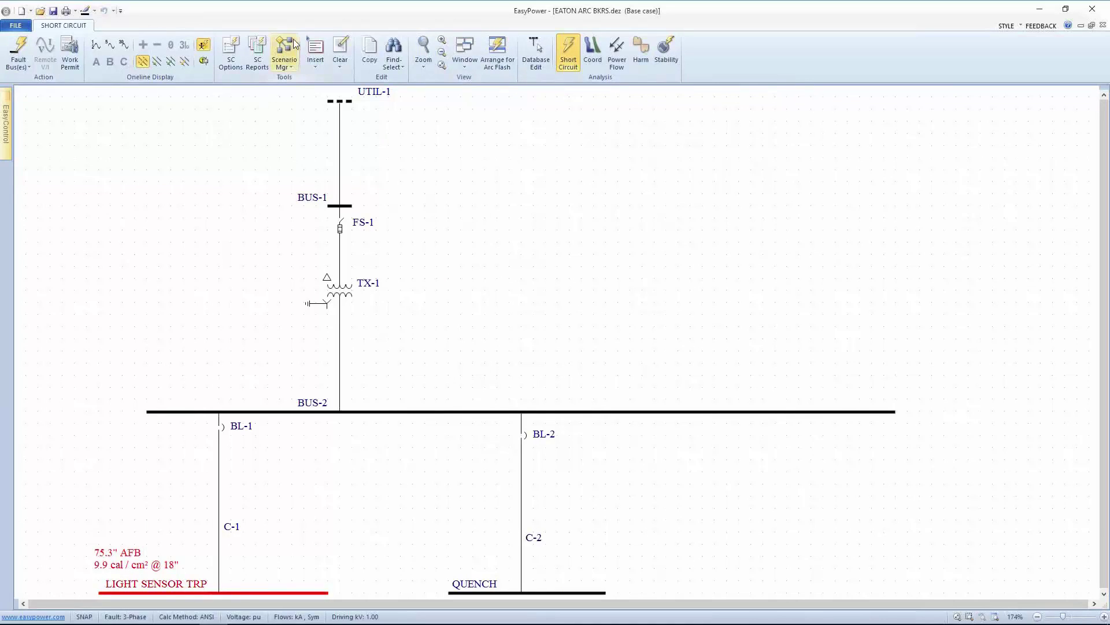
left_click(502, 52)
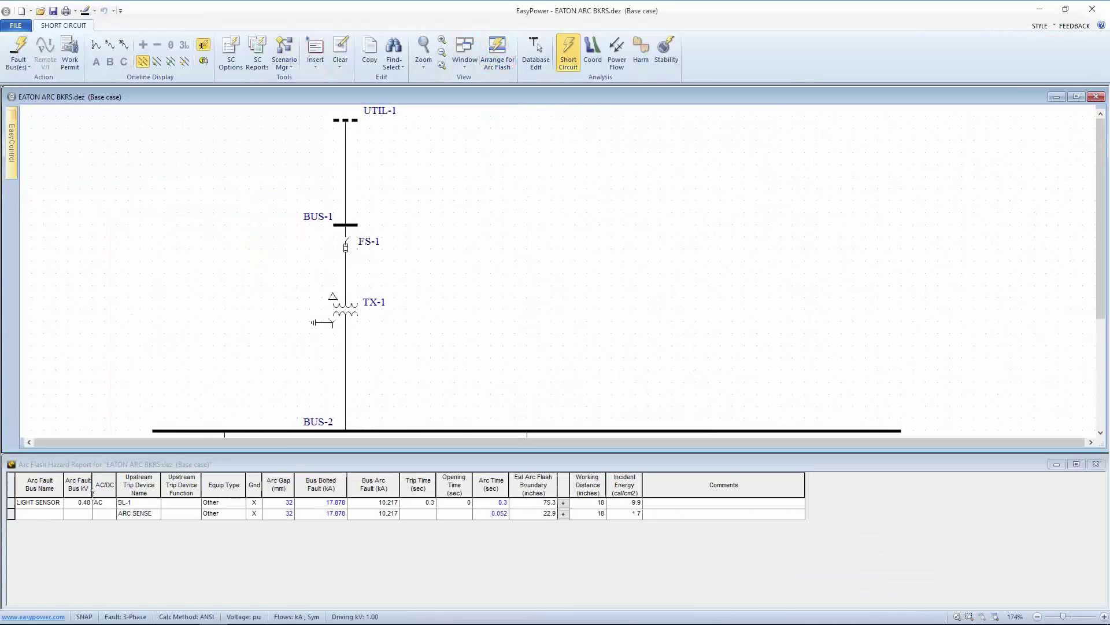
Fault the QUENCH bus to generate its arc flash hazard results.
left_click_drag(364, 383, 384, 174)
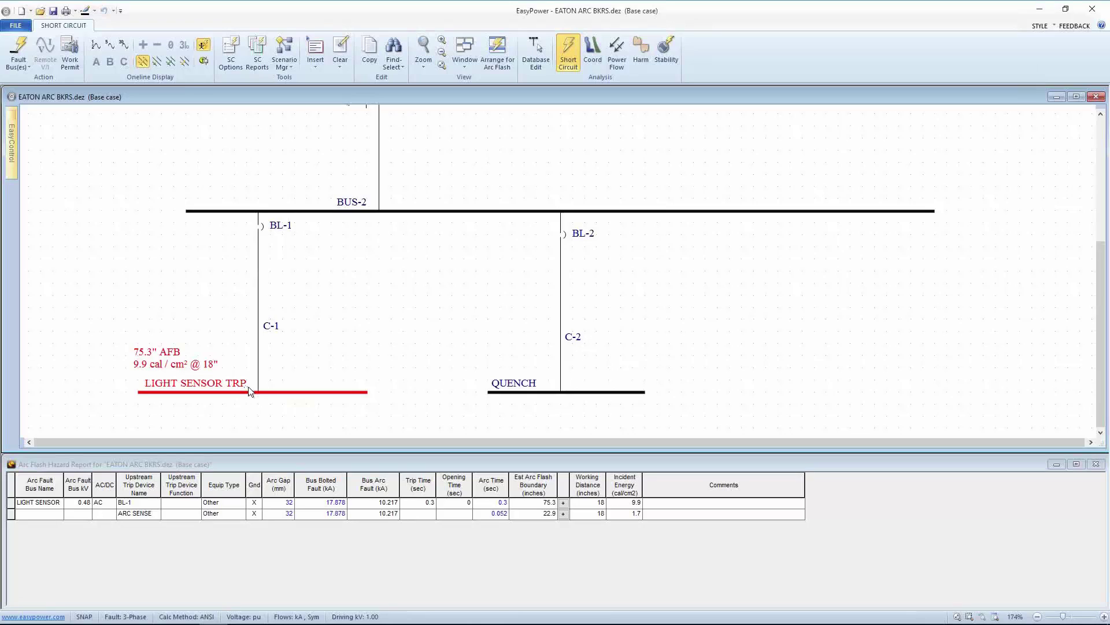
left_click(525, 389)
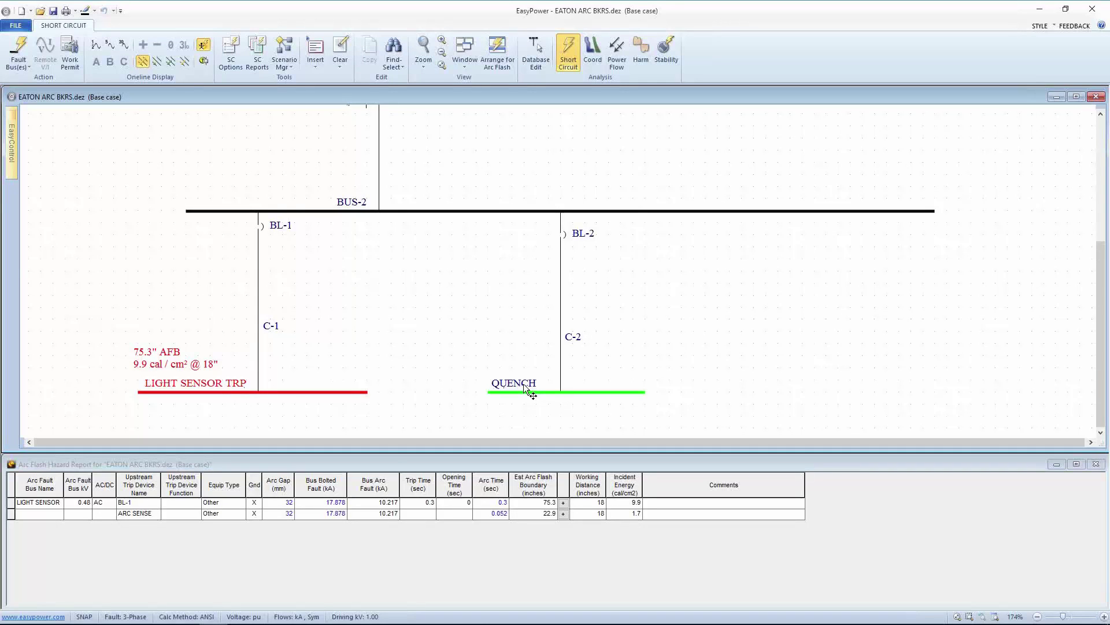
left_click(525, 389)
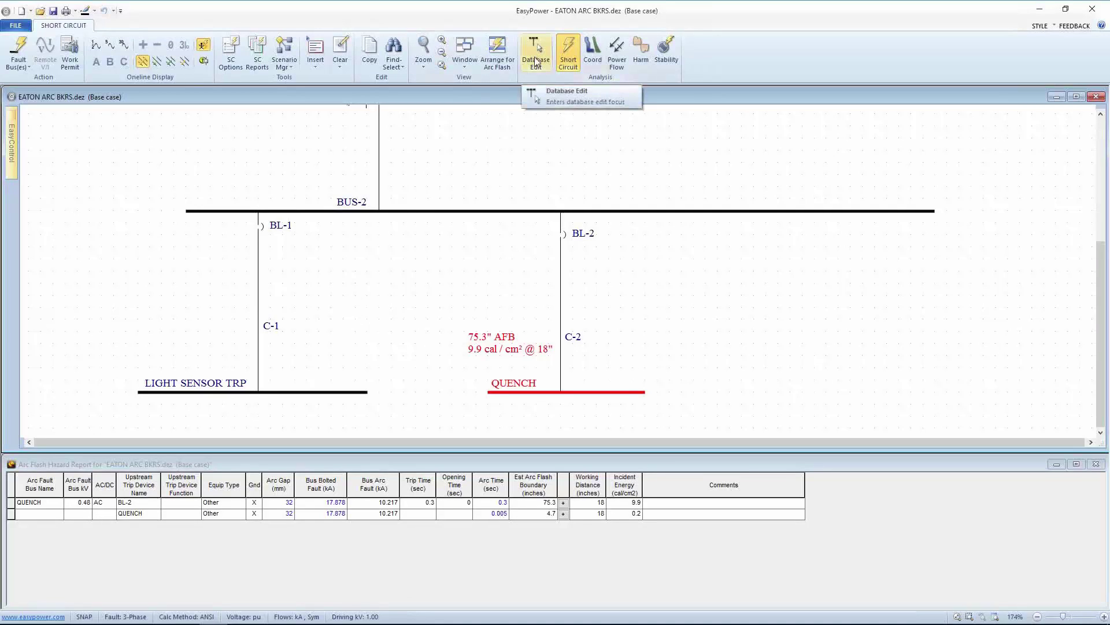
Return to database editing and set the LIGHT SENSOR TRP bus's trip times to User-defined Times.
left_click(537, 62)
left_click(488, 346)
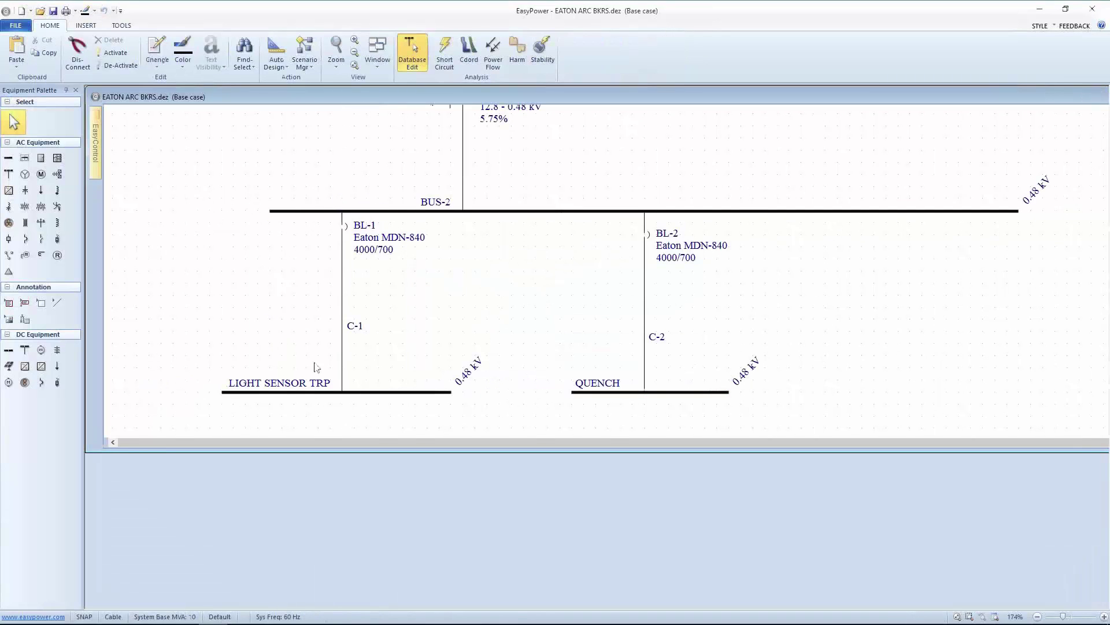
double_click(324, 389)
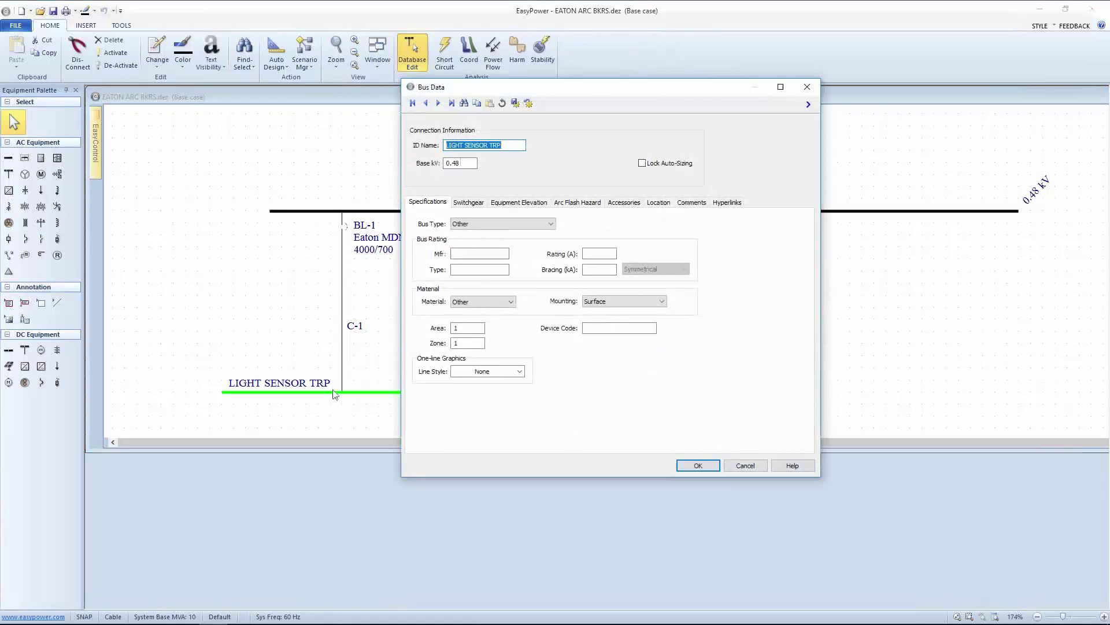
left_click(570, 203)
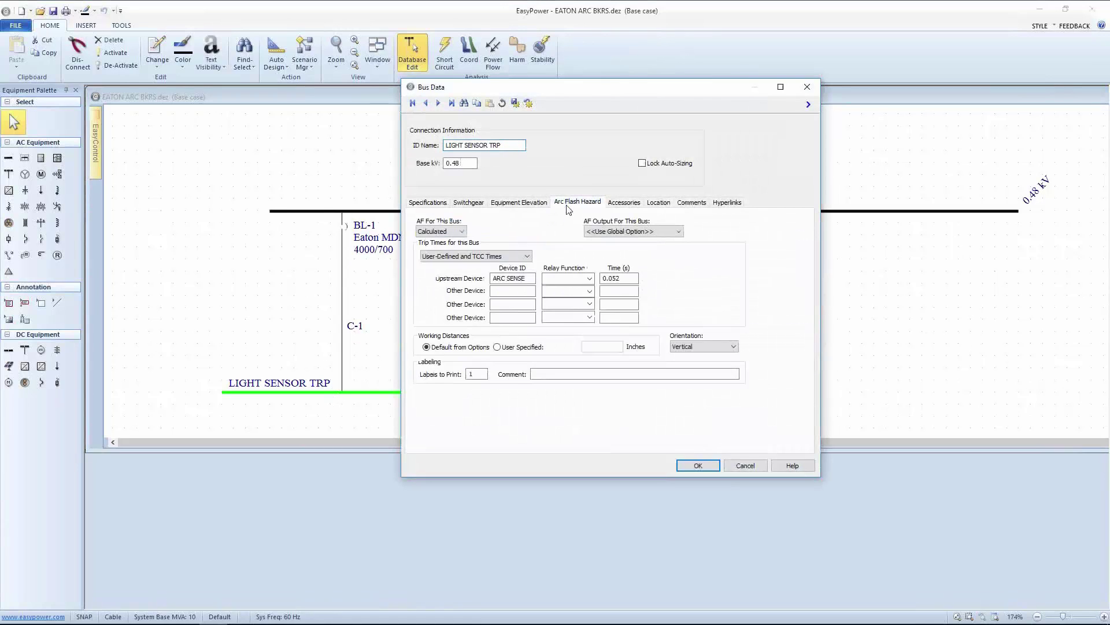
left_click(531, 258)
left_click(478, 275)
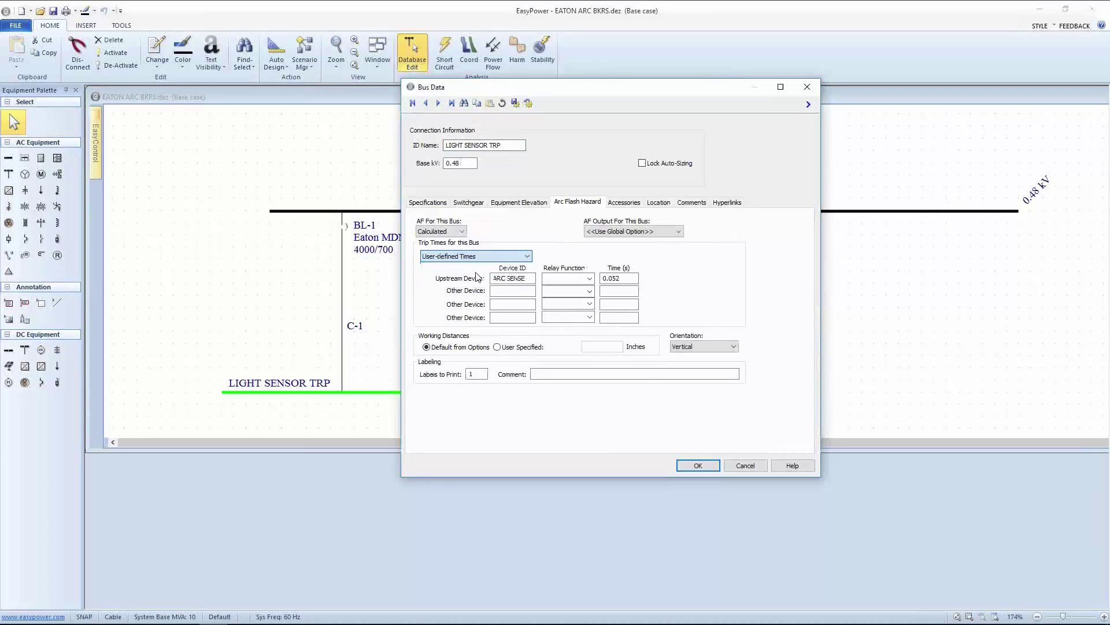
left_click(695, 466)
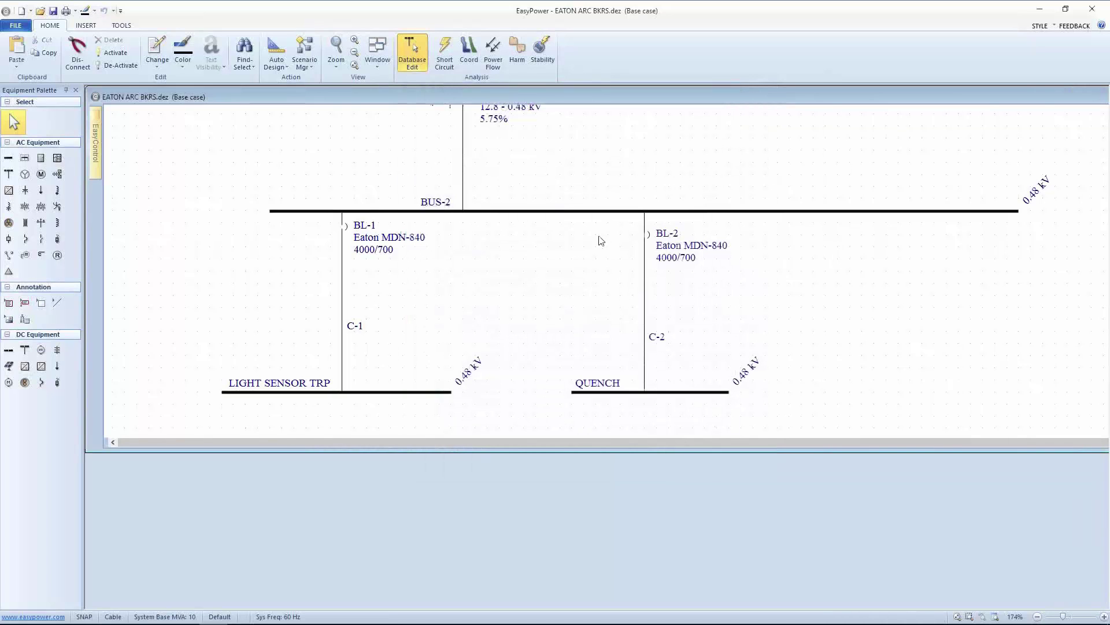
Set the QUENCH bus's arc flash trip times to User-defined Times and accept the bus data.
left_click(643, 391)
double_click(642, 388)
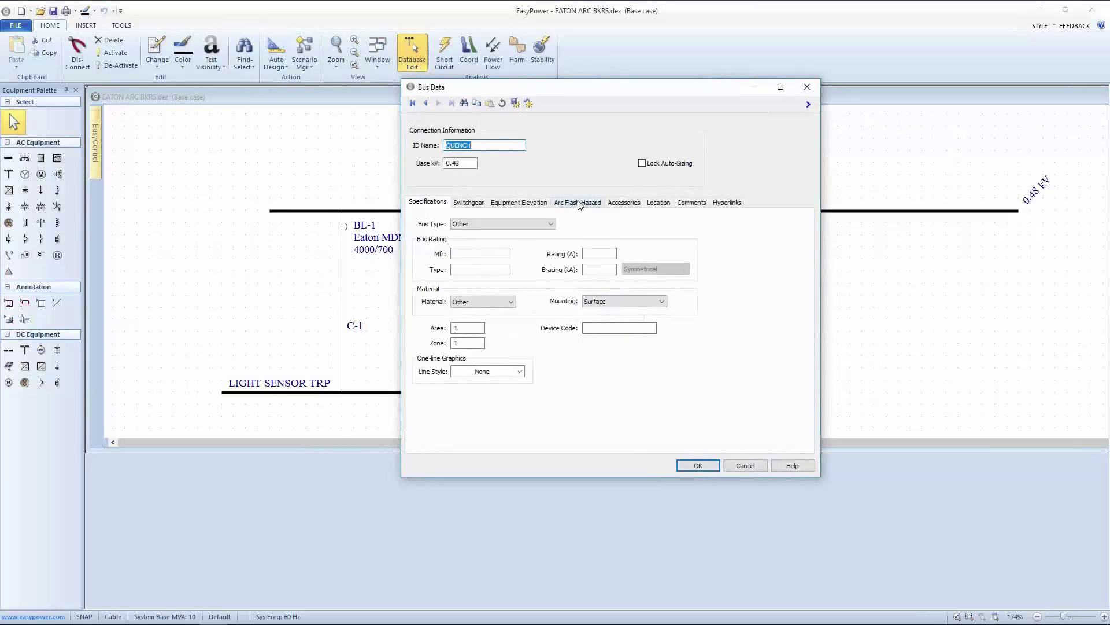
left_click(579, 203)
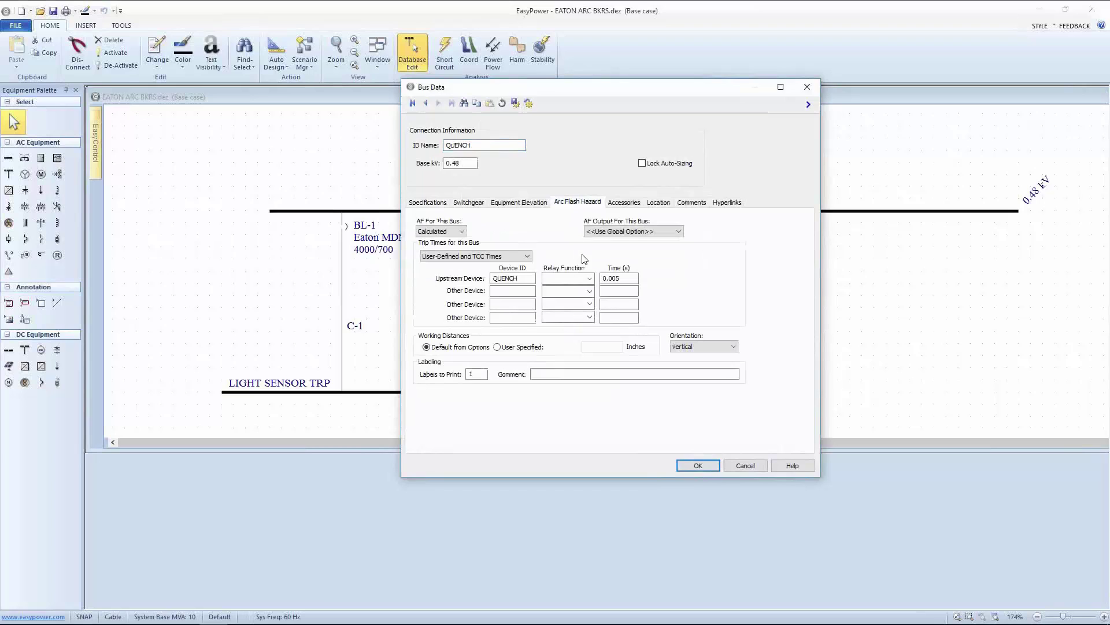
left_click(516, 256)
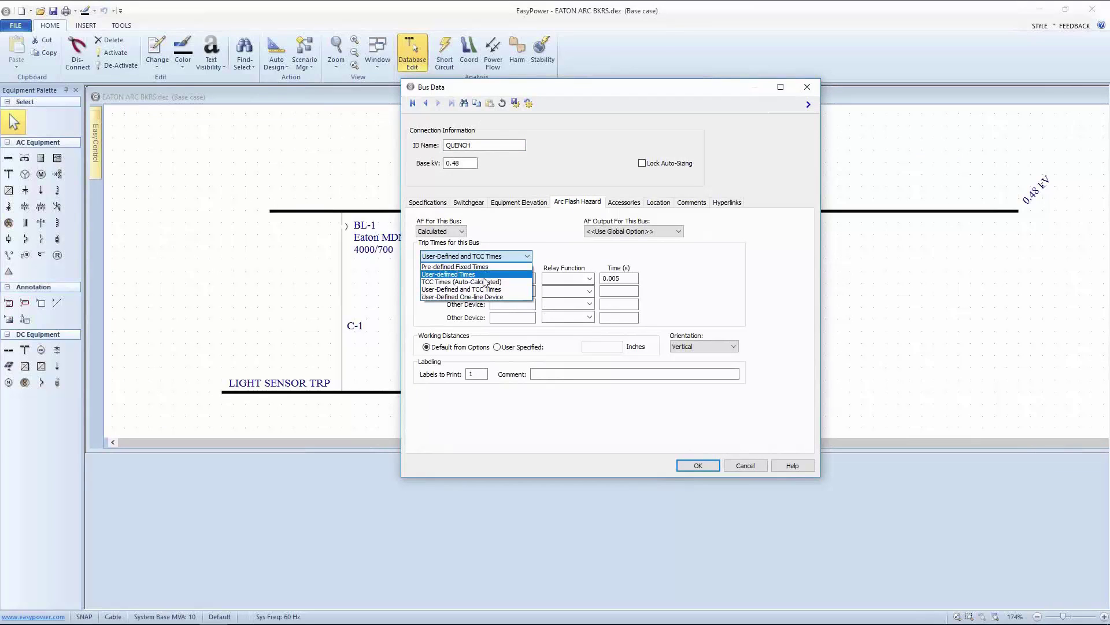
left_click(485, 274)
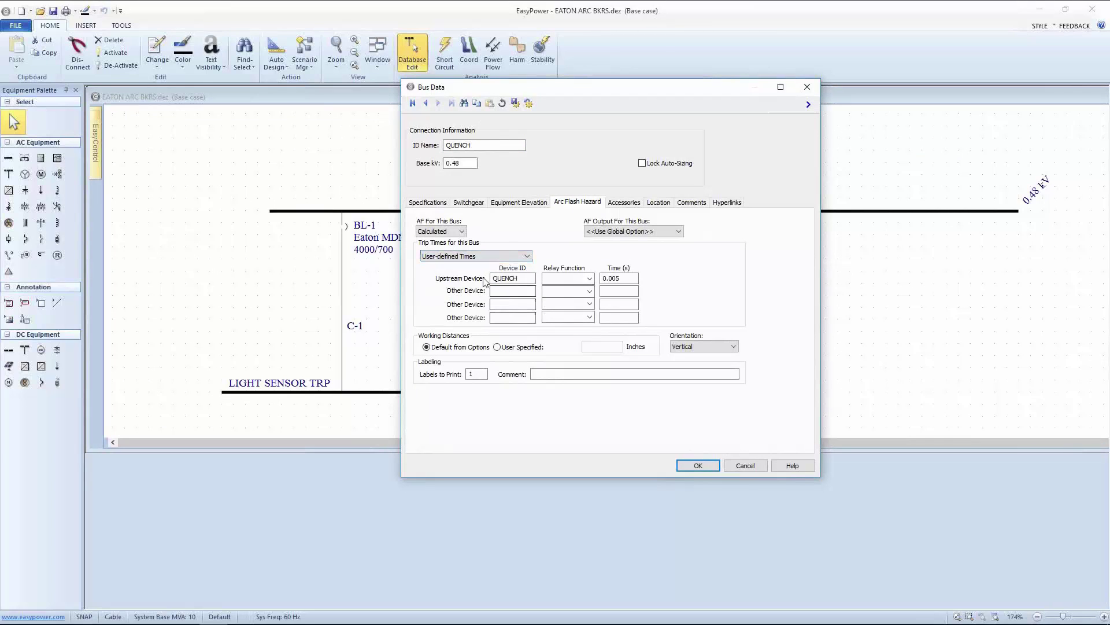
left_click(699, 466)
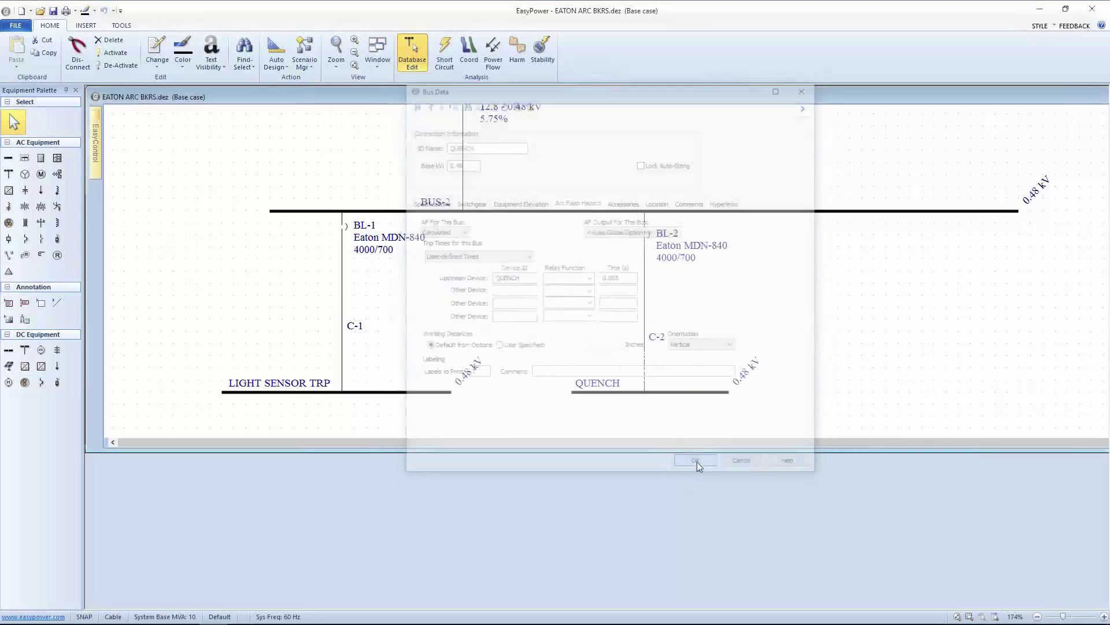
Fault the LIGHT SENSOR TRP bus in short circuit analysis with the windows arranged for arc flash, and fault the QUENCH bus for comparison.
left_click(440, 64)
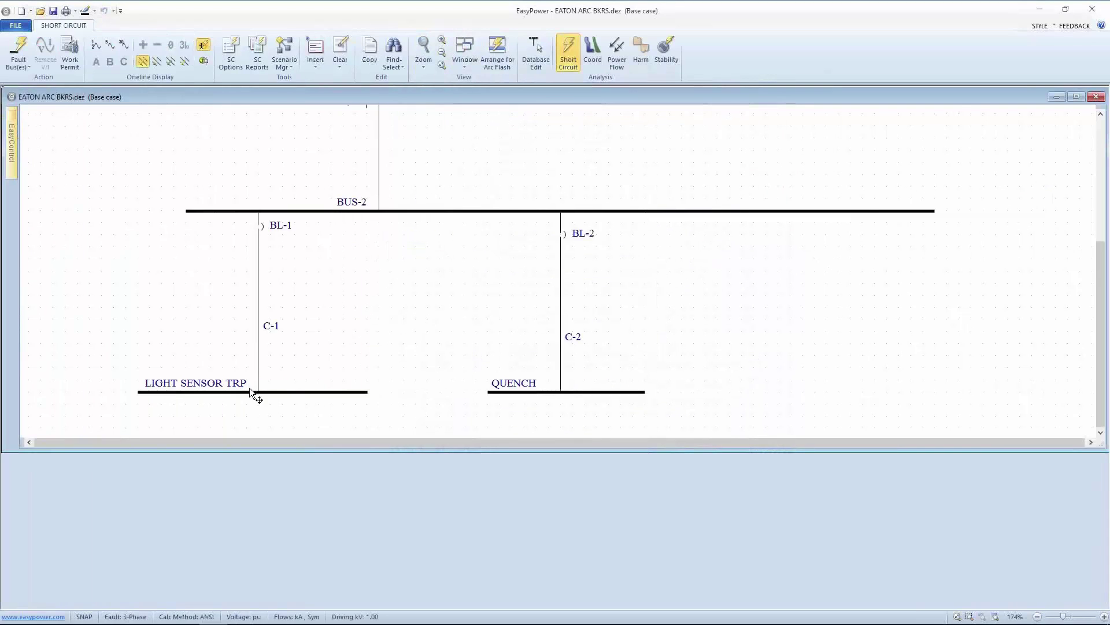
left_click(259, 392)
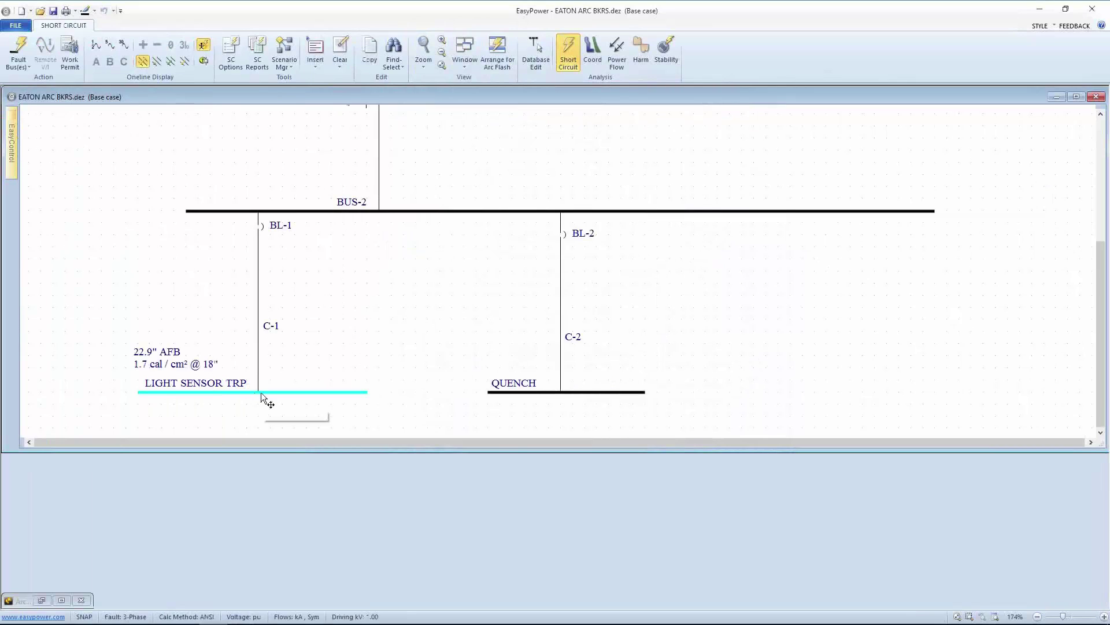
left_click(492, 52)
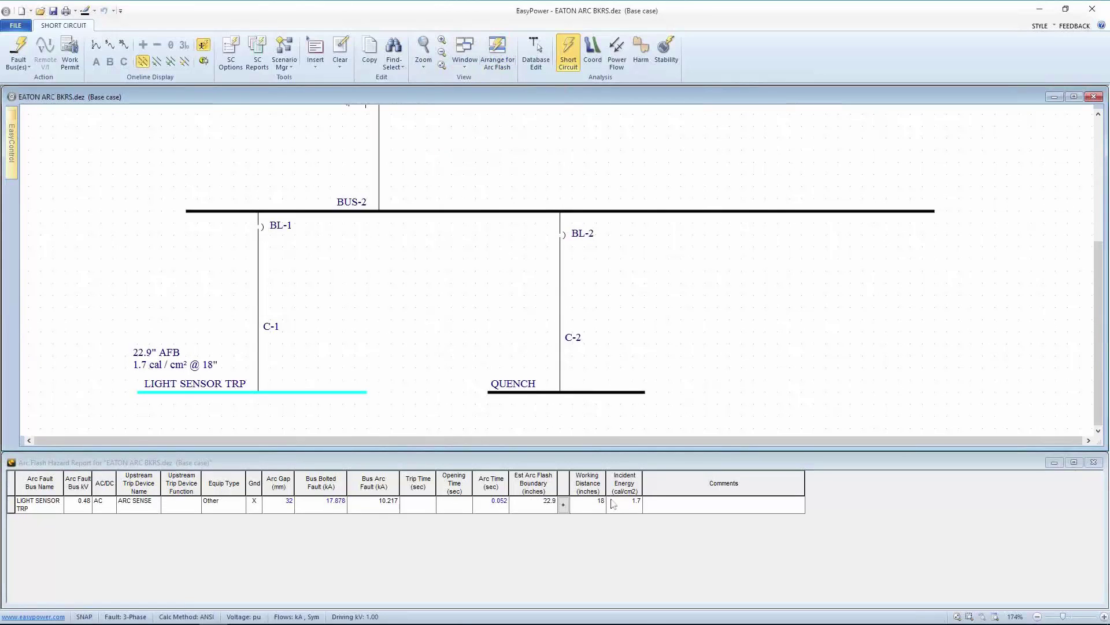
left_click(535, 389)
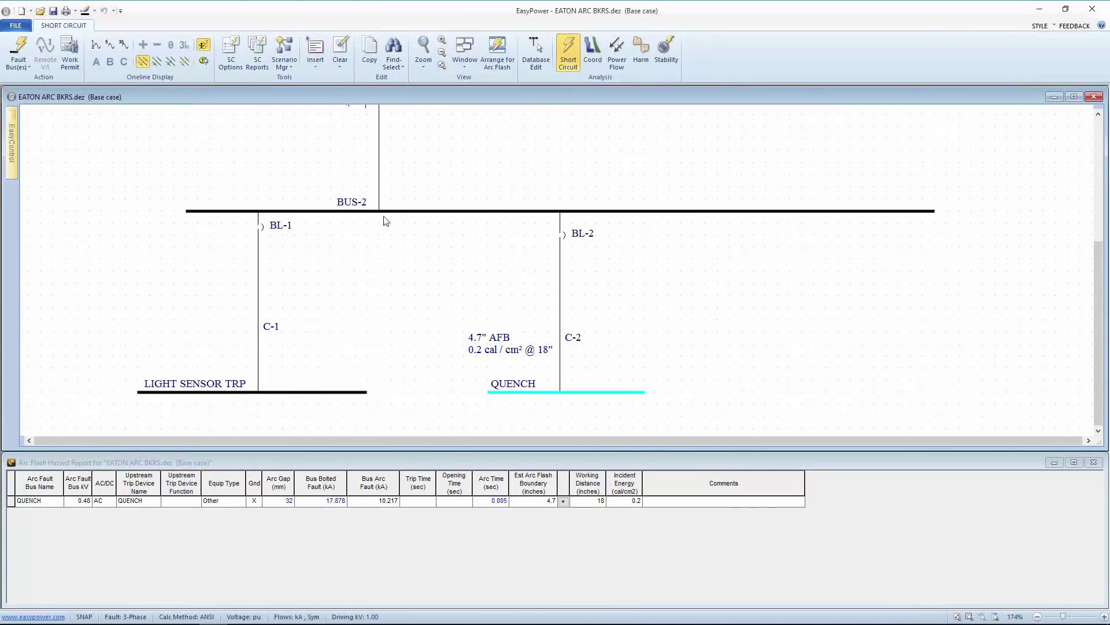
Switch to PowerPoint, examine the Fault/Arc Clearing Timing slide and return to EasyPower.
left_click(18, 28)
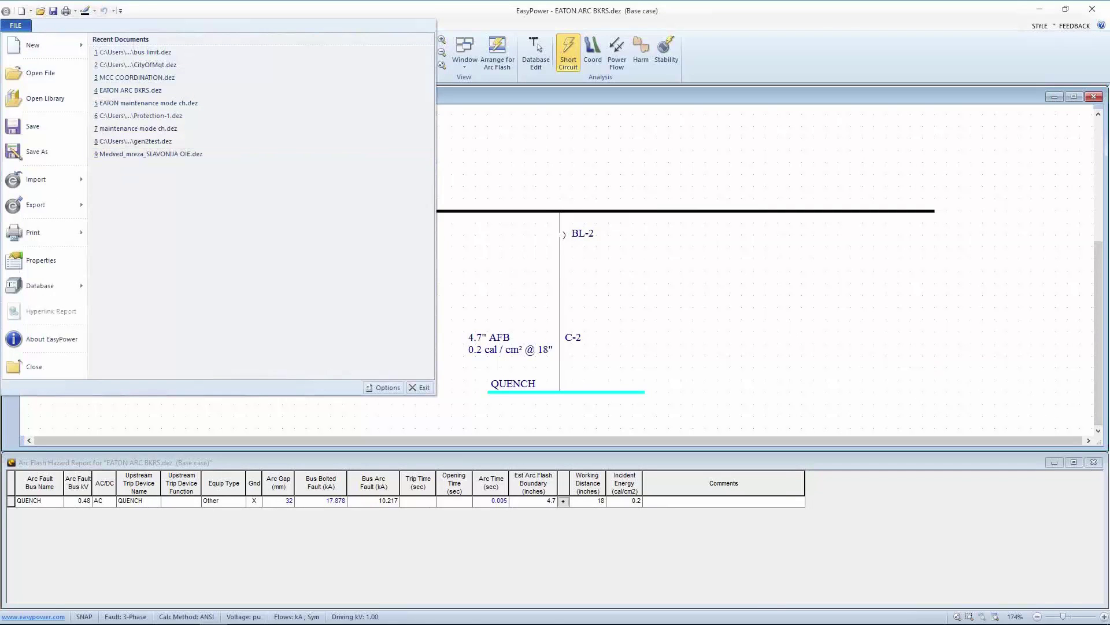
left_click_drag(1109, 370, 598, 153)
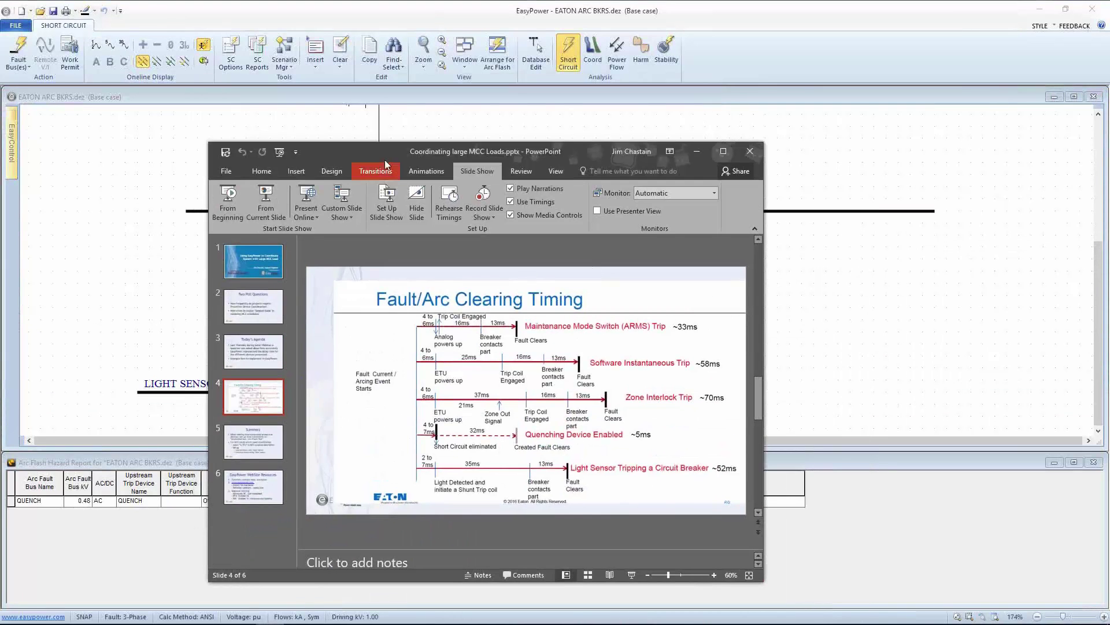
left_click_drag(380, 155, 1109, 439)
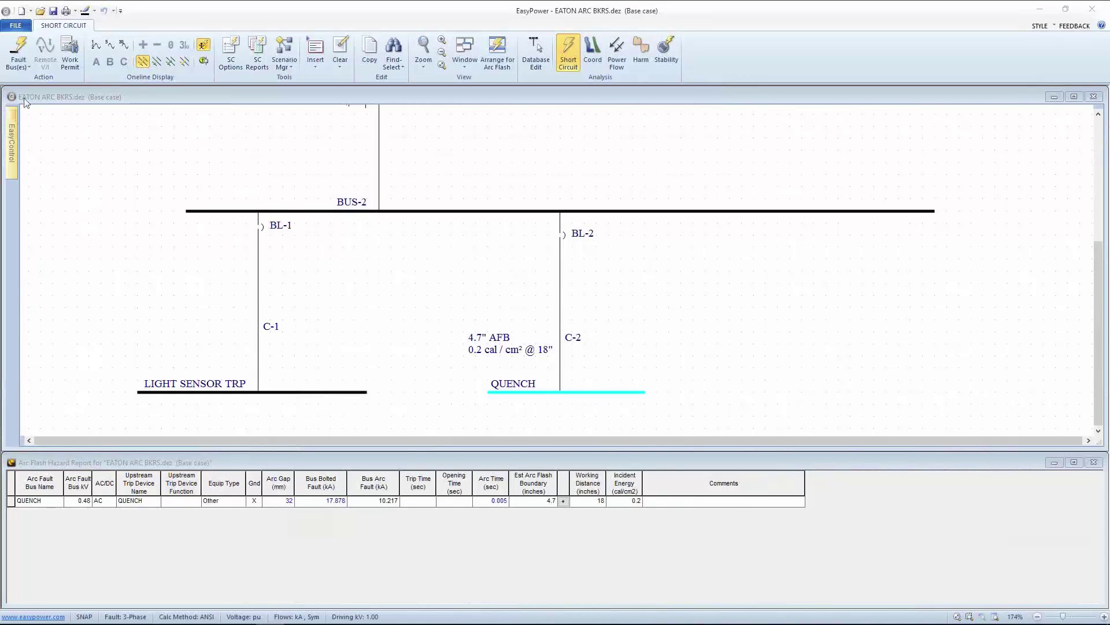
Open the recent file EATON maintenance mode ch.dez and maximize its one-line diagram with the whole circuit in view.
left_click(16, 27)
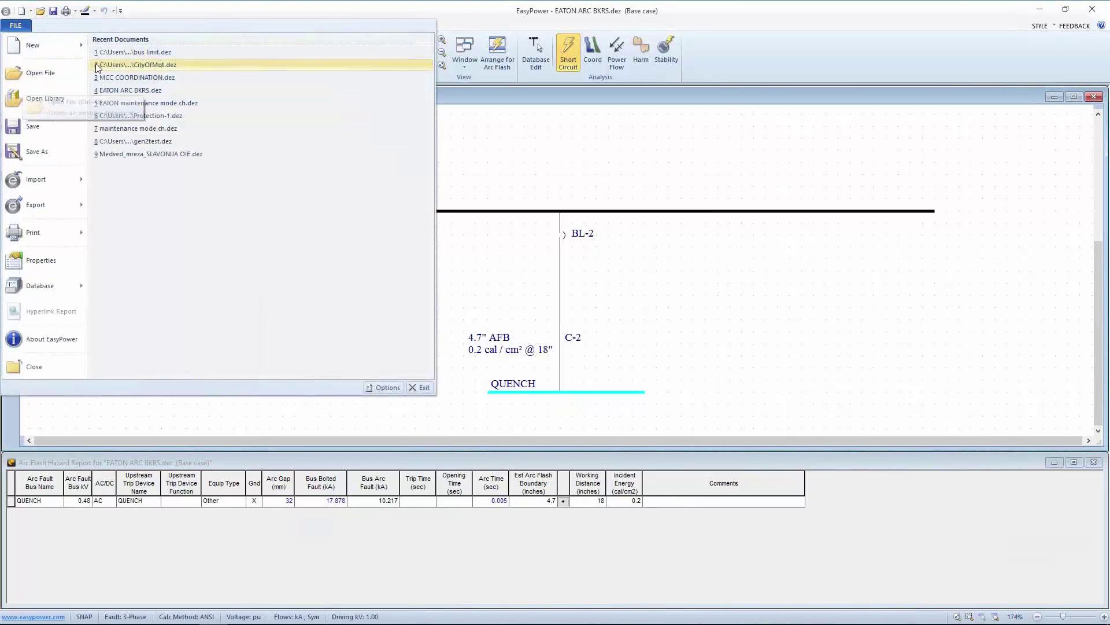
left_click(173, 107)
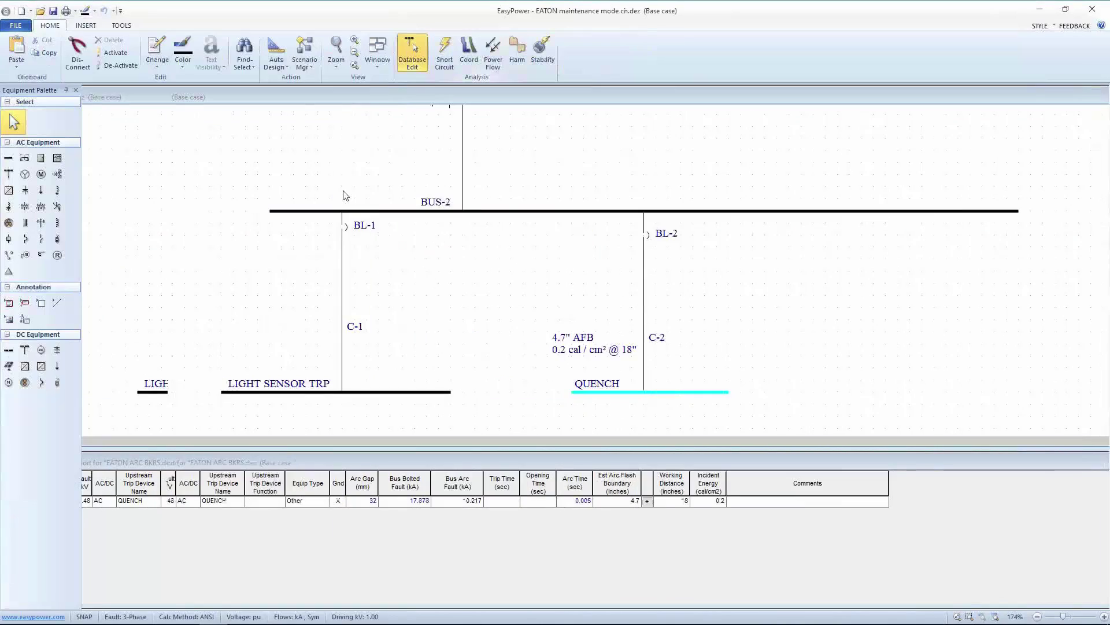
left_click(1038, 142)
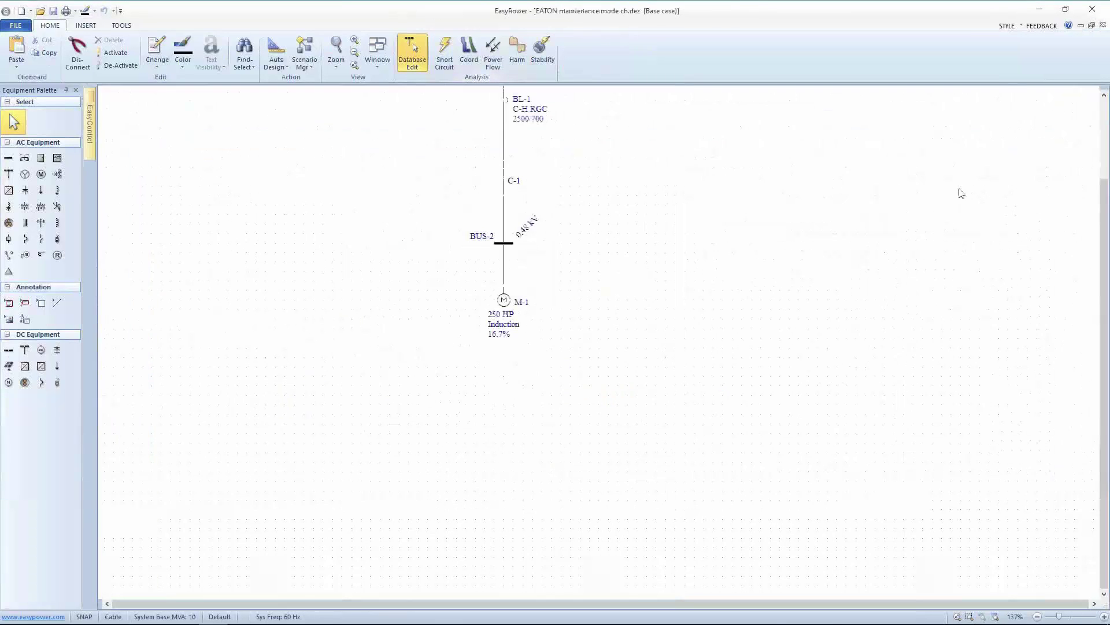
left_click_drag(605, 255, 629, 353)
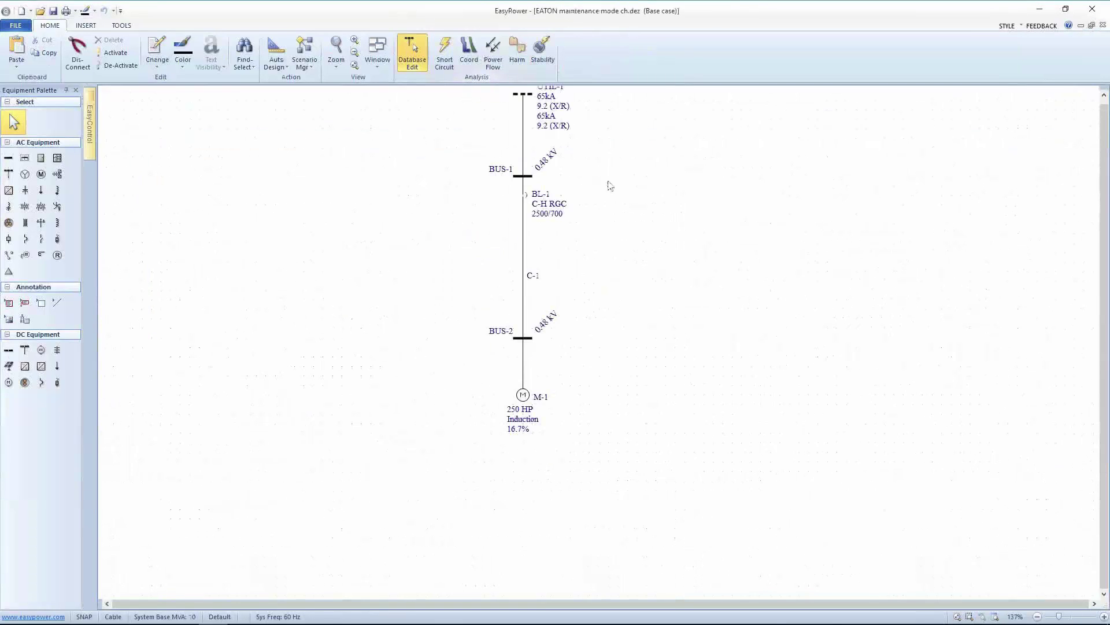
left_click_drag(627, 223, 630, 250)
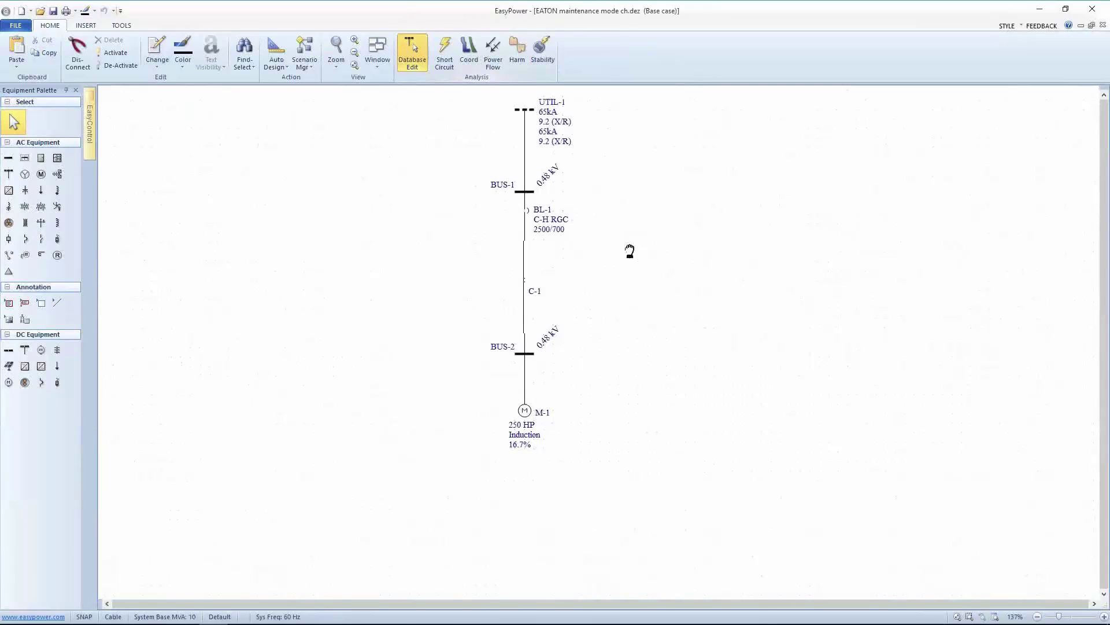
Open breaker BL-1's data, review its specifications and recalculate its short circuit interrupting rating.
left_click(527, 215)
double_click(514, 201)
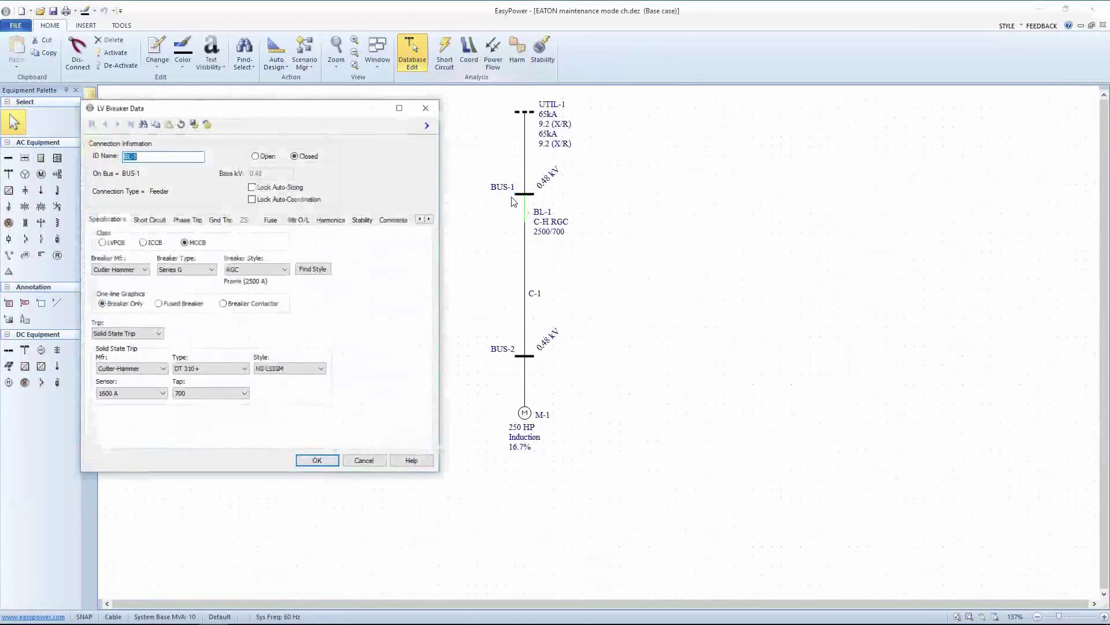
left_click_drag(237, 118, 428, 123)
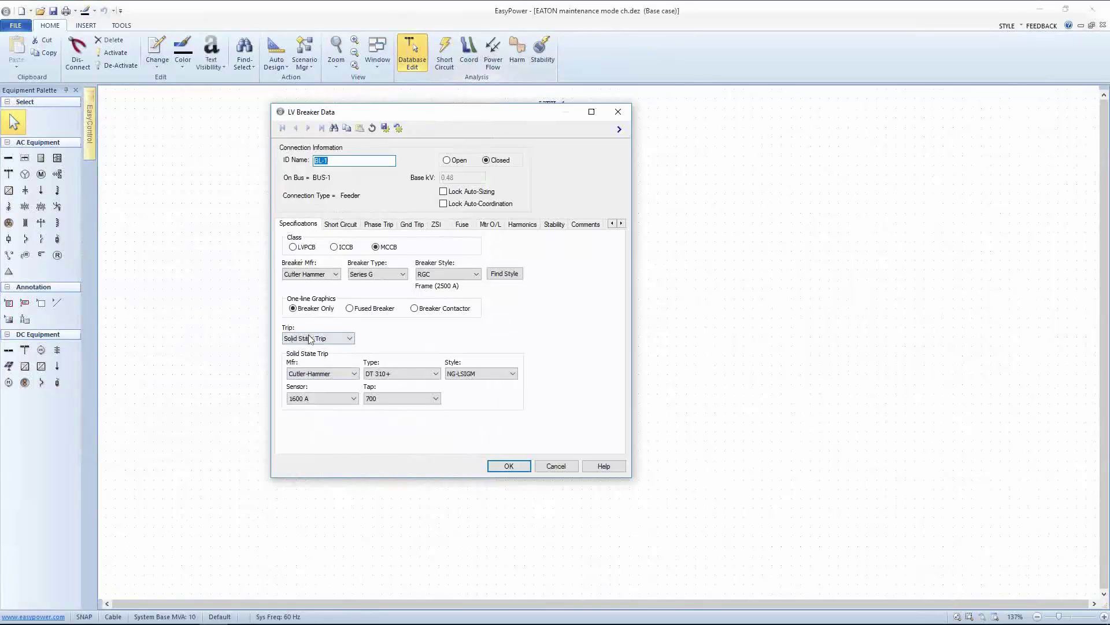
left_click(352, 229)
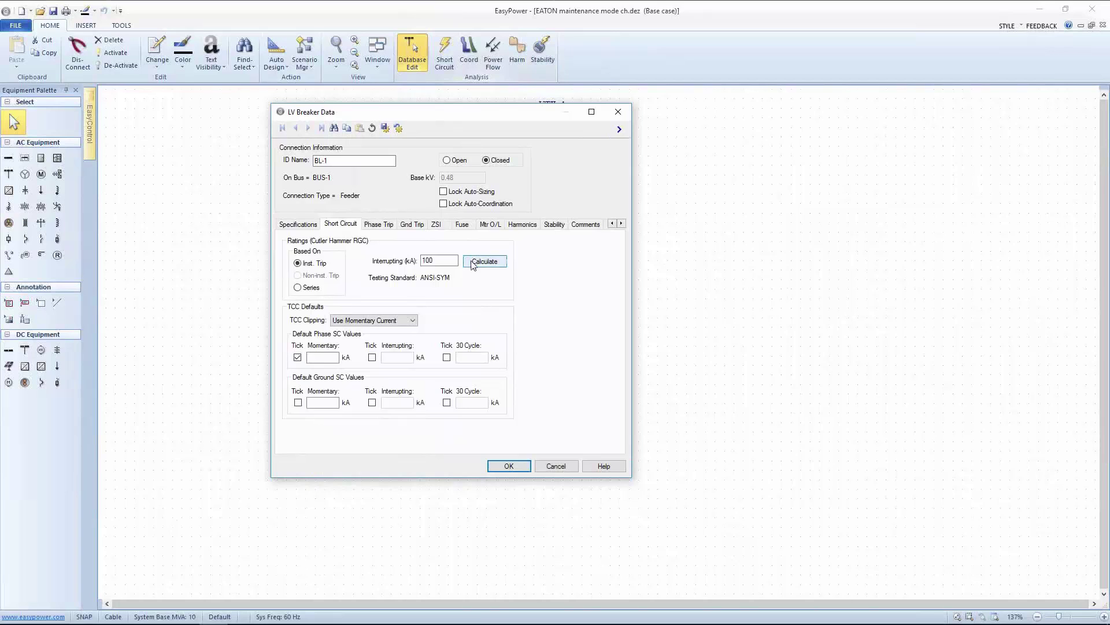
double_click(440, 260)
type("0")
left_click(473, 263)
double_click(423, 261)
left_click(438, 260)
left_click(311, 225)
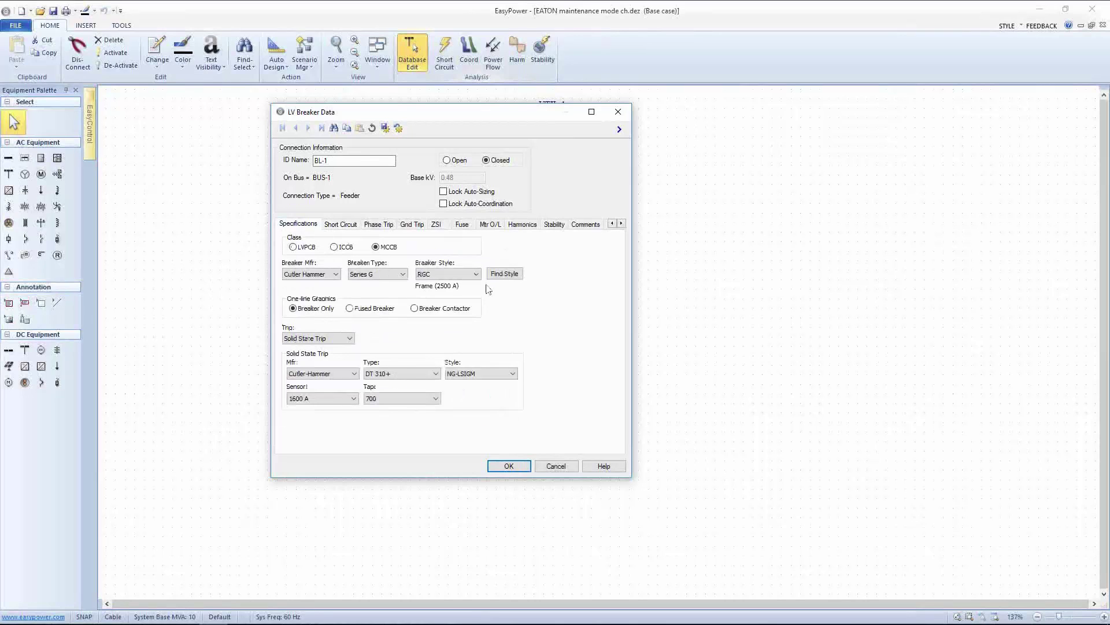
left_click(340, 224)
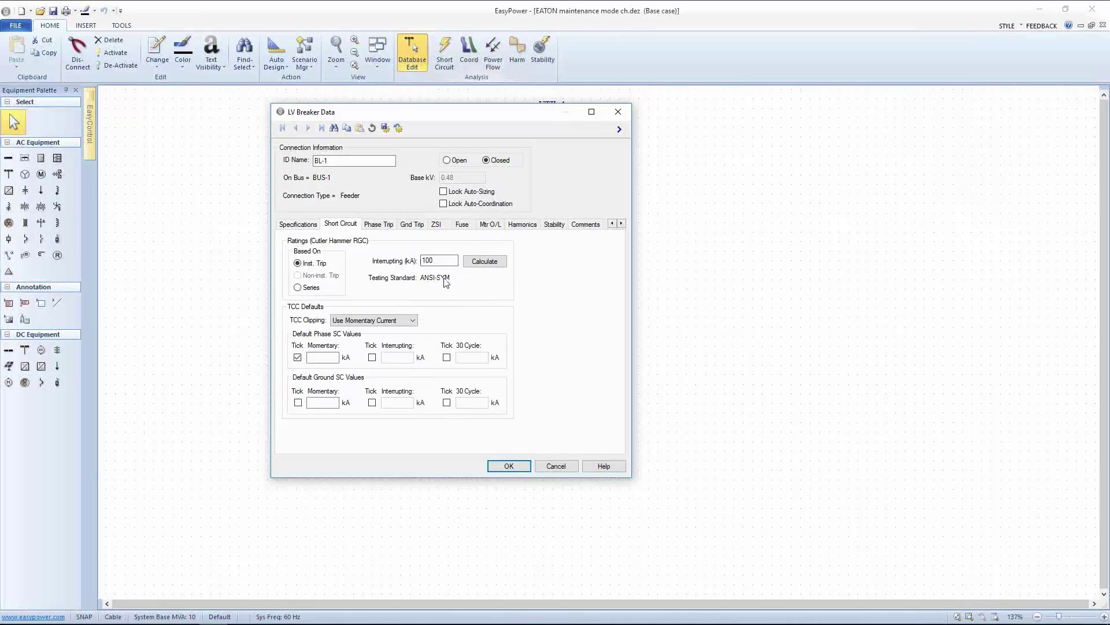
Turn off the Maint-Inst function in breaker BL-1's phase trip settings with its pickup at 2.5, and accept the breaker data.
left_click(379, 224)
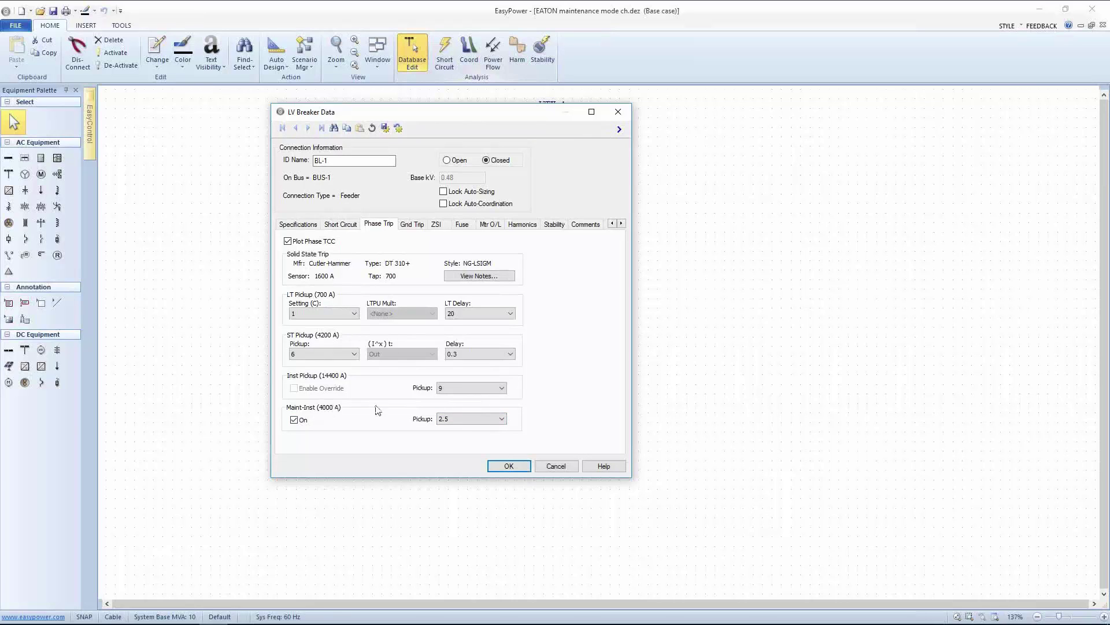
left_click(461, 421)
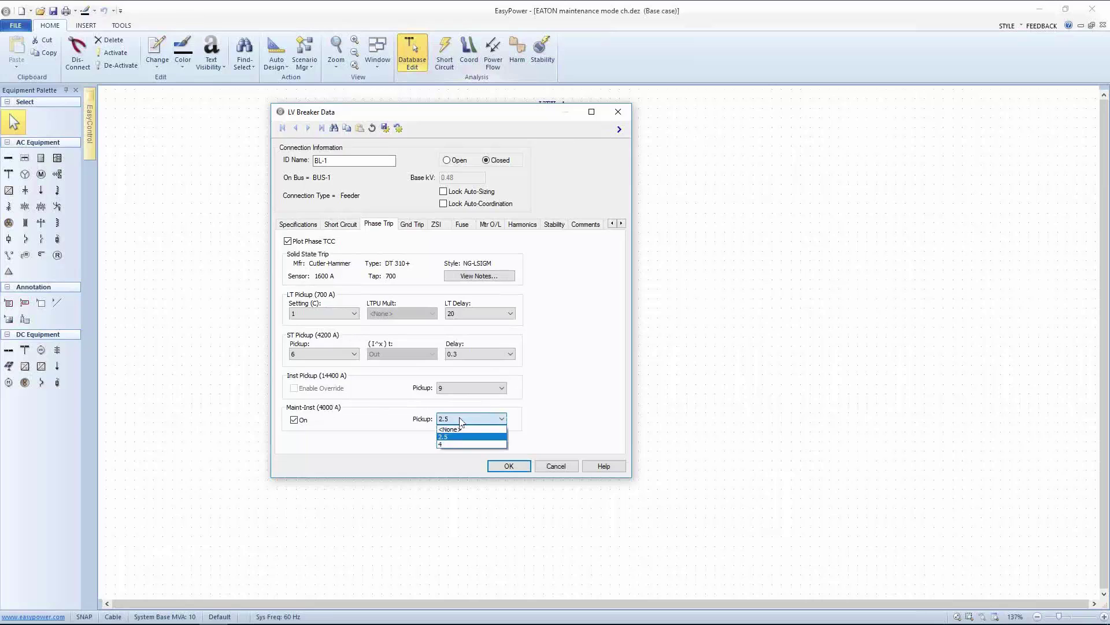
left_click(461, 421)
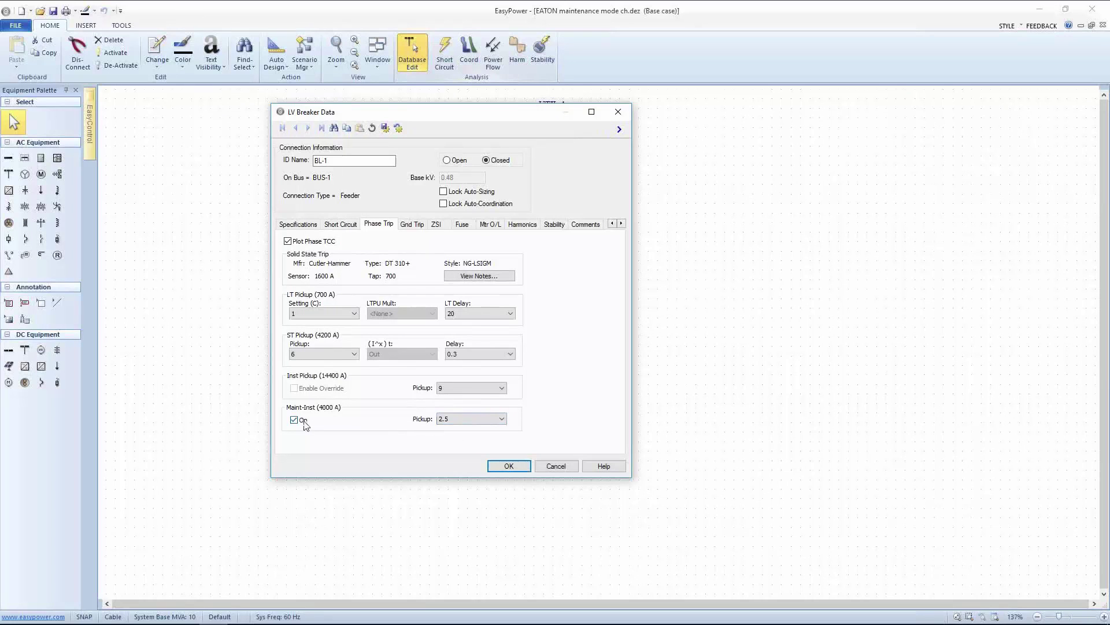
left_click(452, 424)
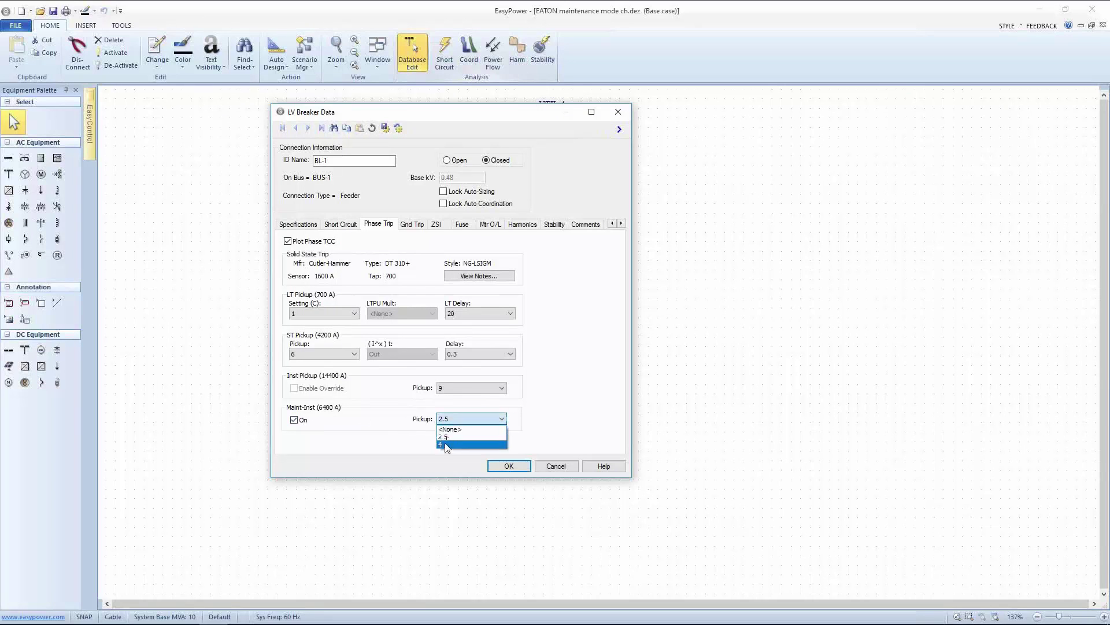
left_click(450, 440)
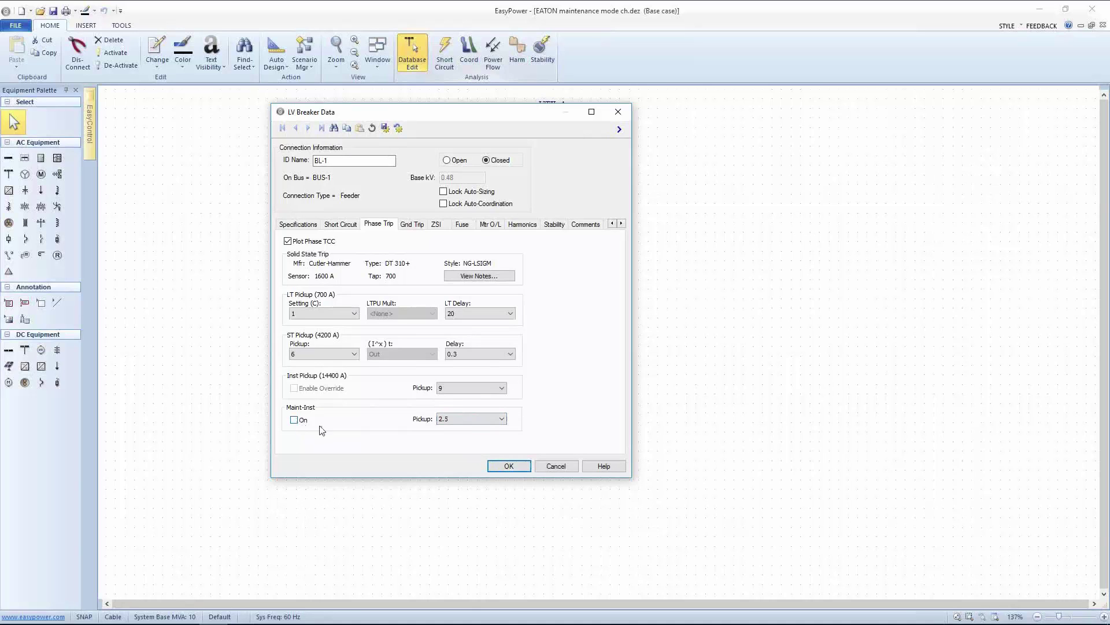
left_click(509, 466)
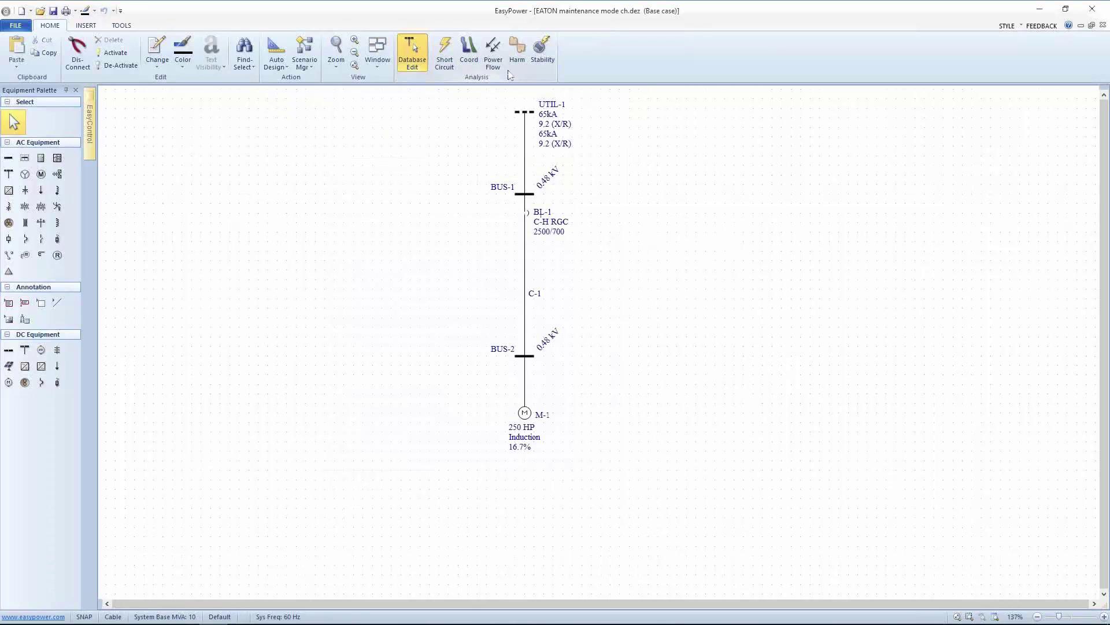
Fault all buses in short circuit analysis and arrange the windows to show the arc flash hazard report.
left_click(444, 53)
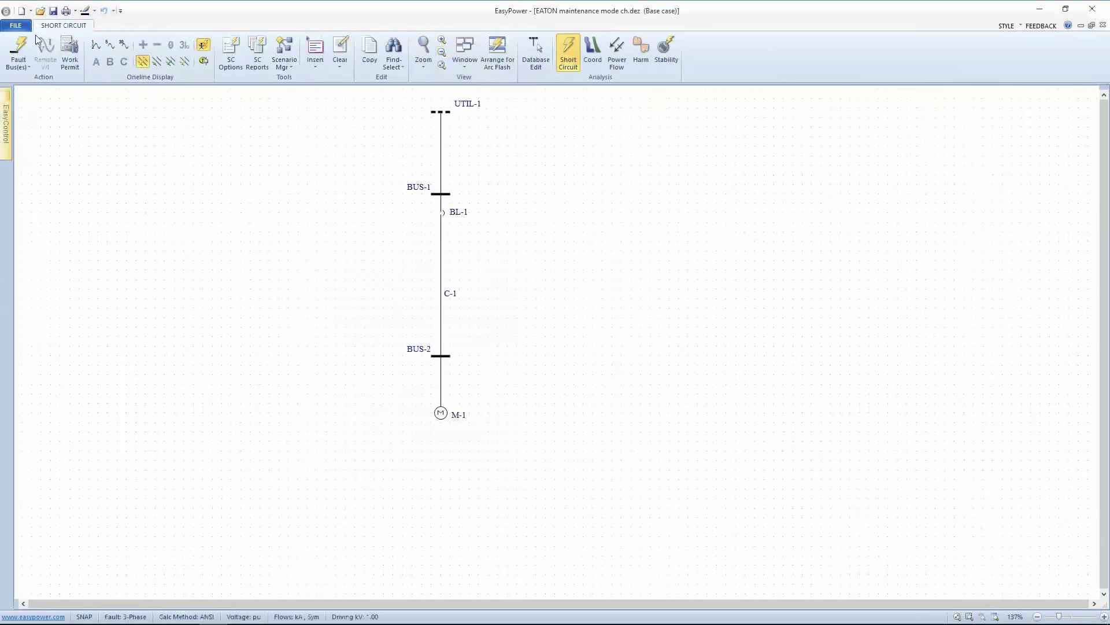
left_click(19, 46)
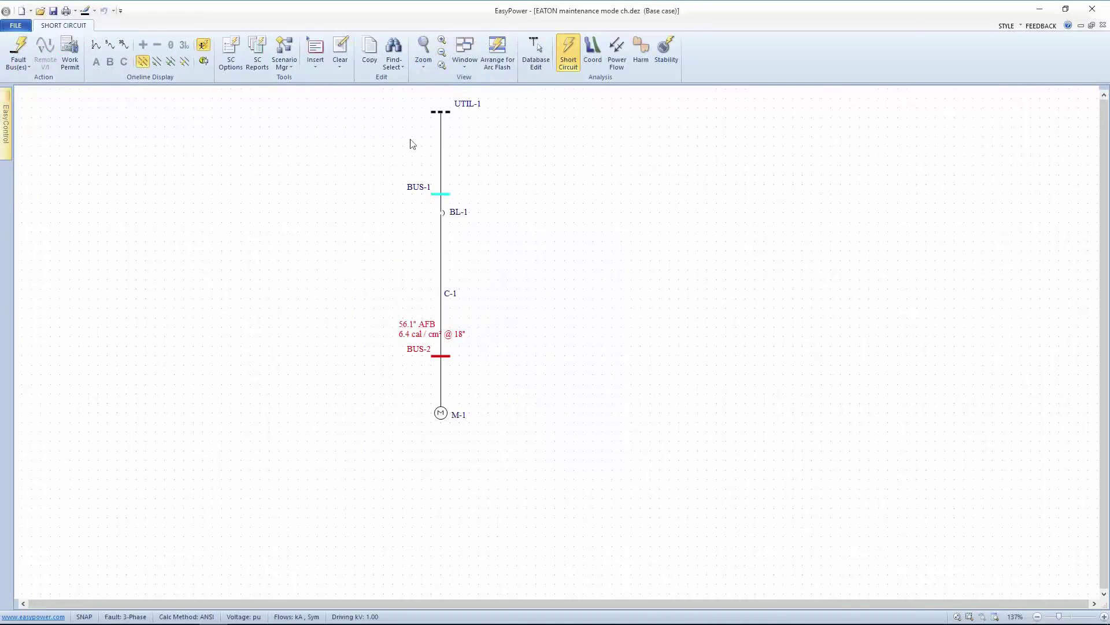
left_click(466, 49)
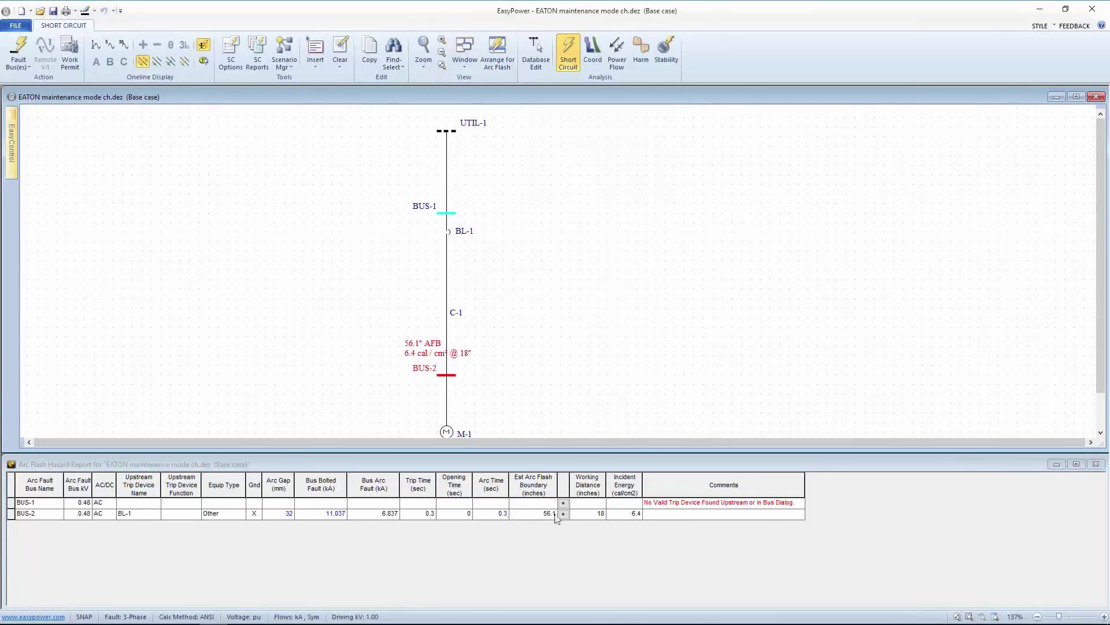
Select the circuit from UTIL-1 to BUS-2 and set its maintenance mode on.
left_click_drag(356, 177, 499, 380)
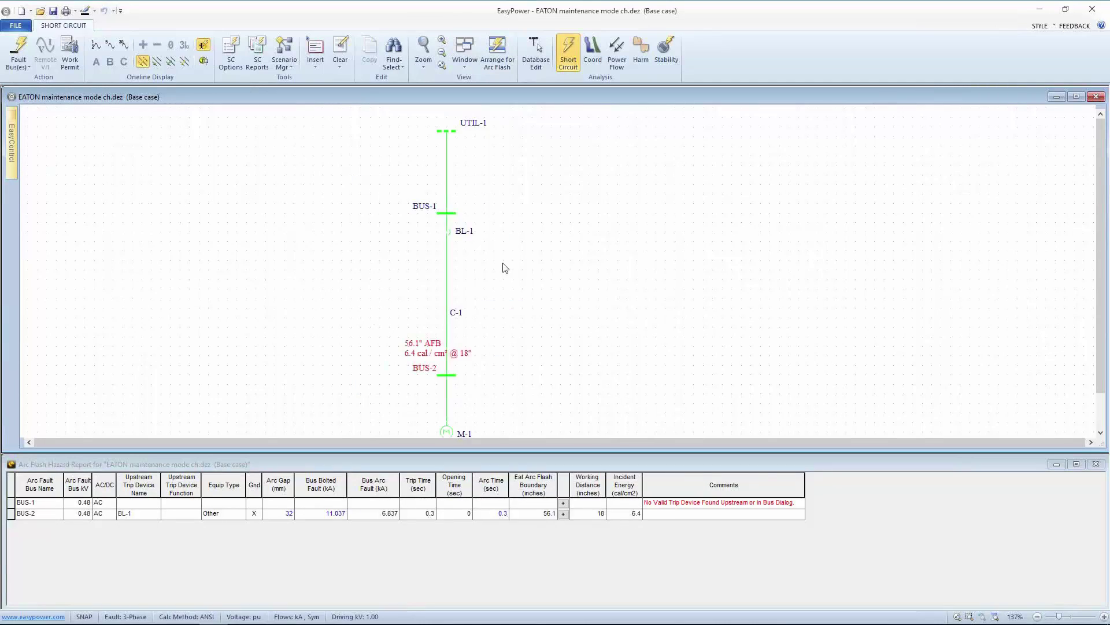
right_click(497, 222)
mouse_move(533, 350)
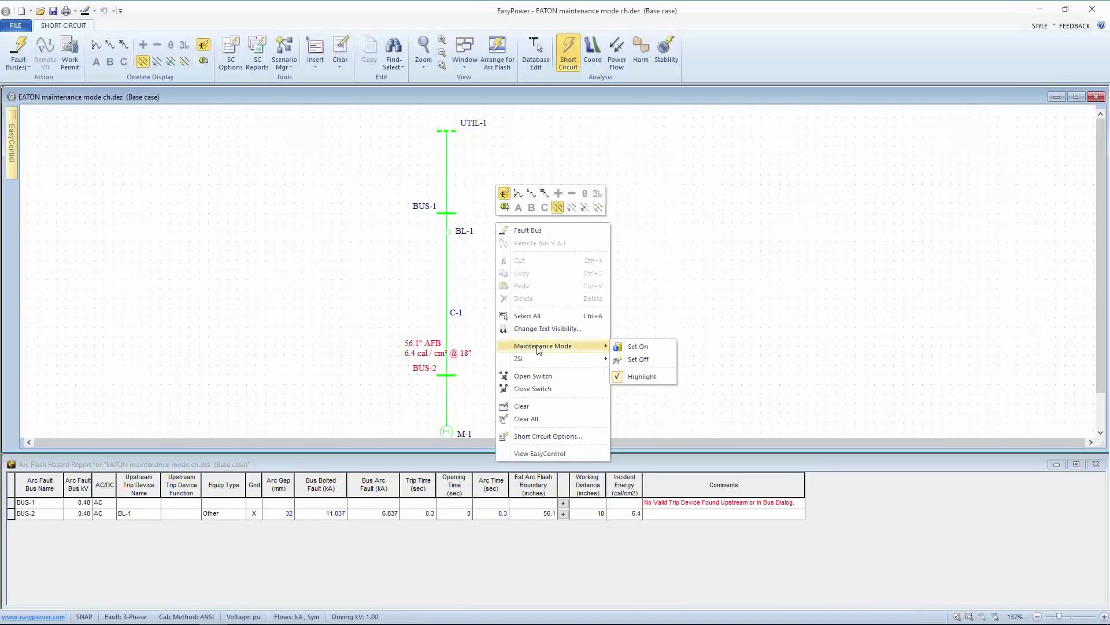
left_click(616, 347)
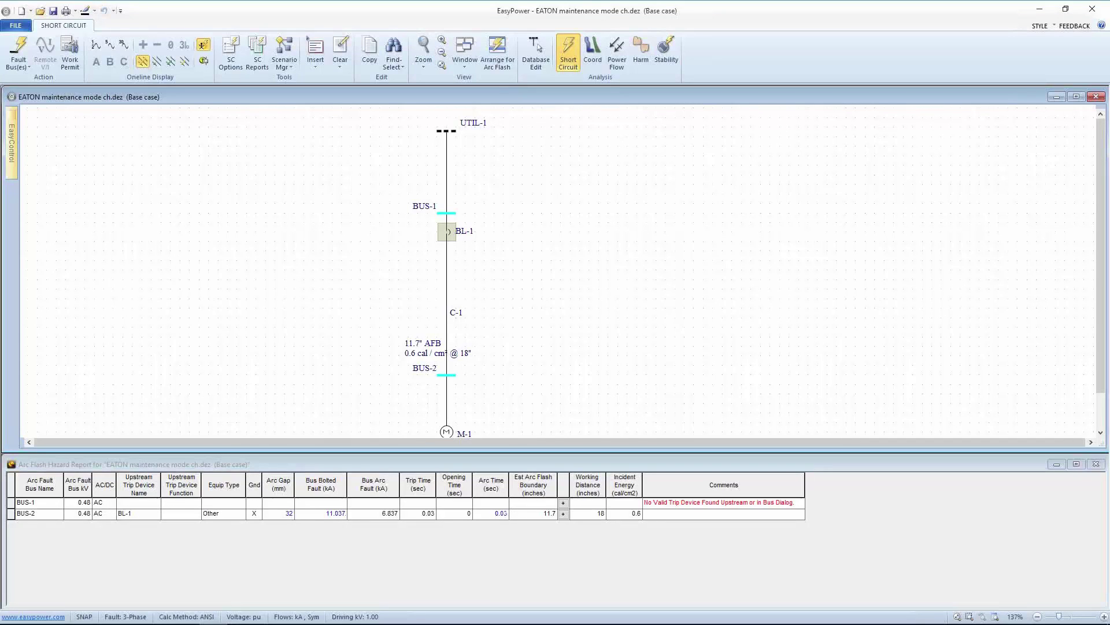
Bring up PowerPoint's Fault/Arc Clearing Timing slide to check the Maintenance Mode Switch (ARMS) trip timing.
left_click_drag(1109, 382, 615, 129)
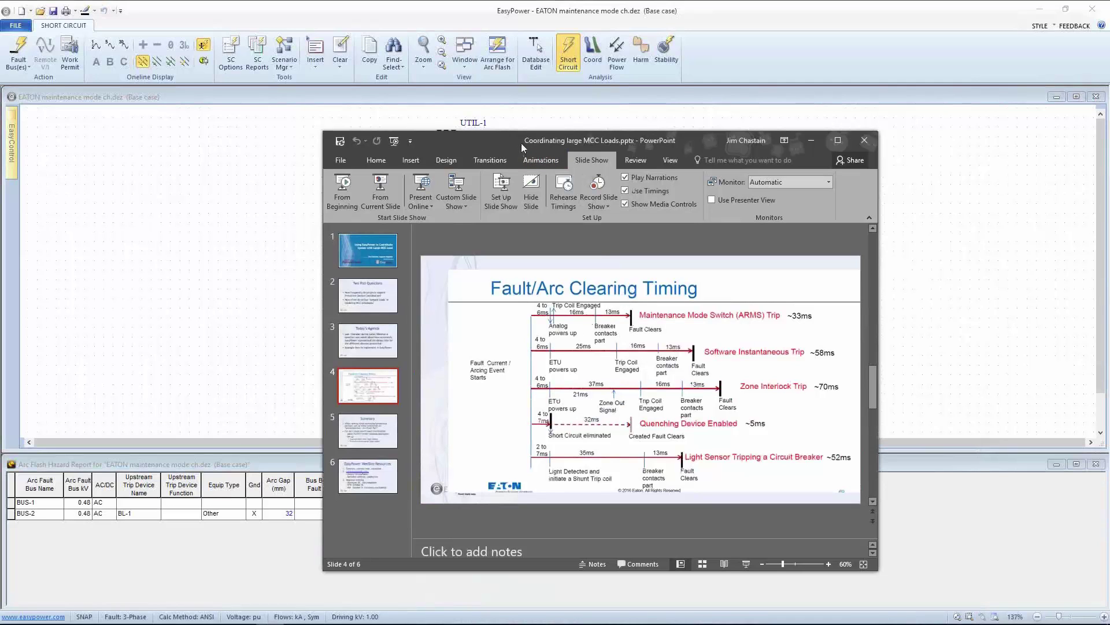
Return the PowerPoint presentation to the Today's Agenda slide and minimize its window to get back to EasyPower.
left_click_drag(509, 144, 786, 434)
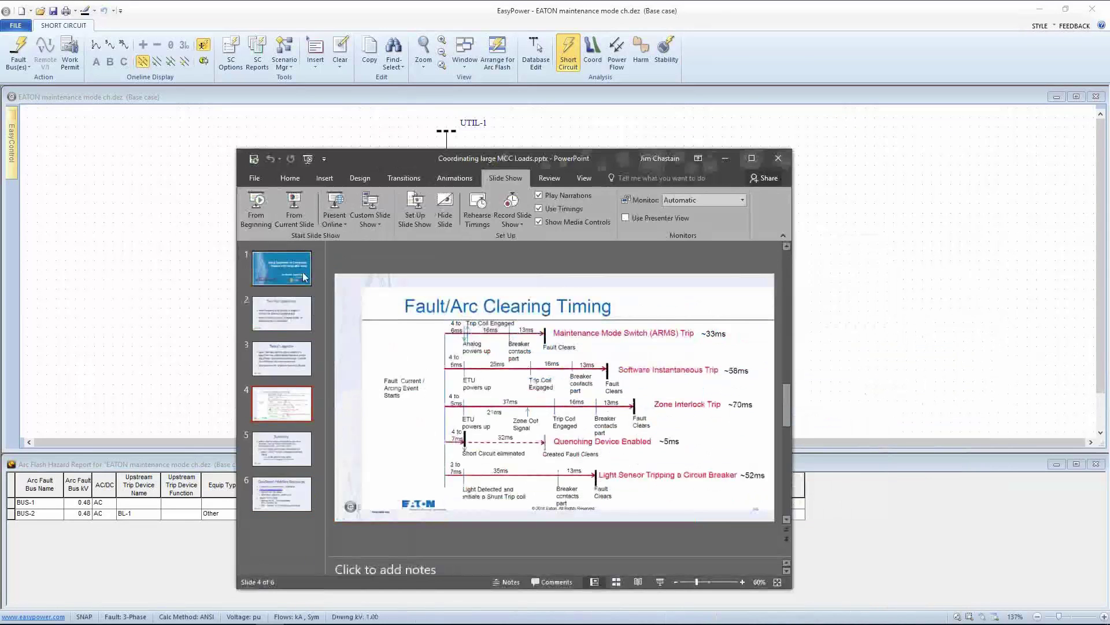
key("Up")
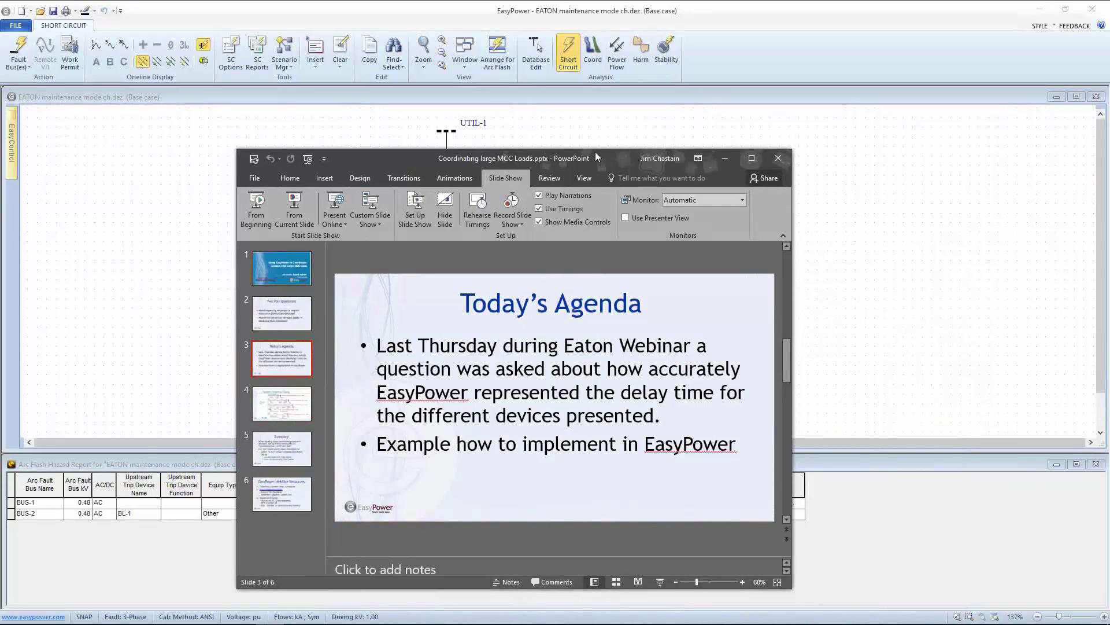
key("super+Down")
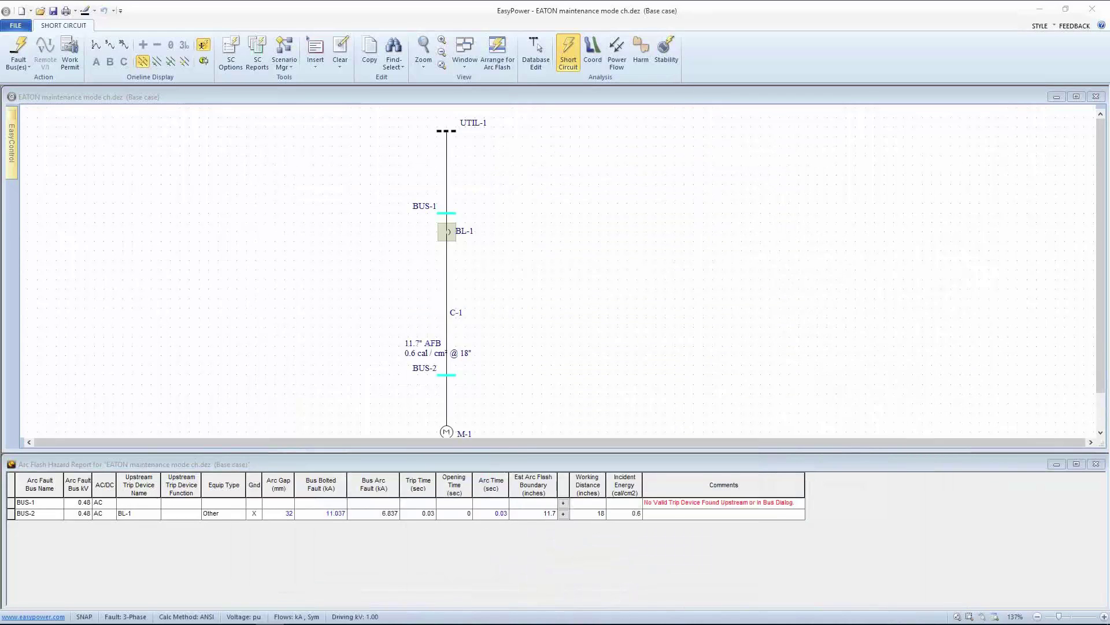
Close both EATON maintenance mode ch.dez and EATON ARC BKRS.dez without saving their changes.
left_click(15, 26)
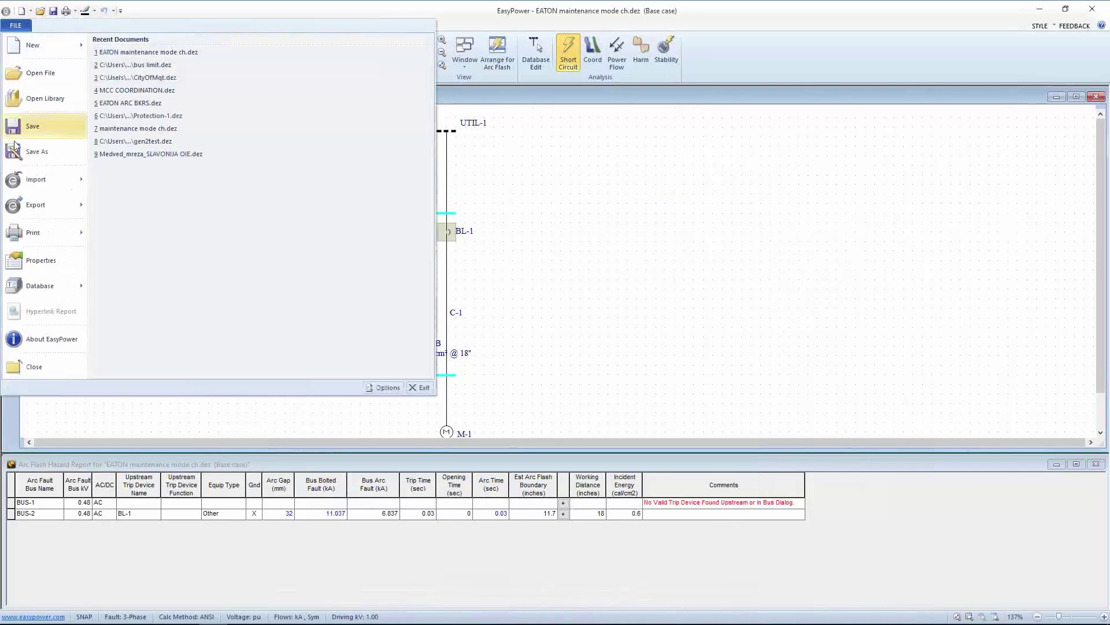
left_click(39, 370)
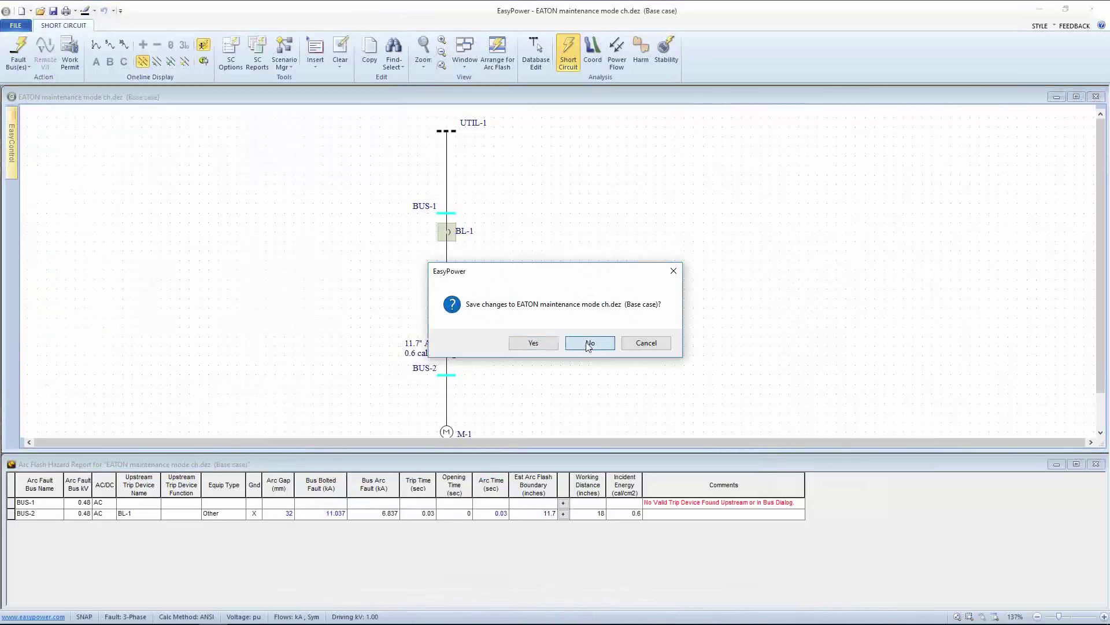
left_click(586, 346)
left_click(15, 25)
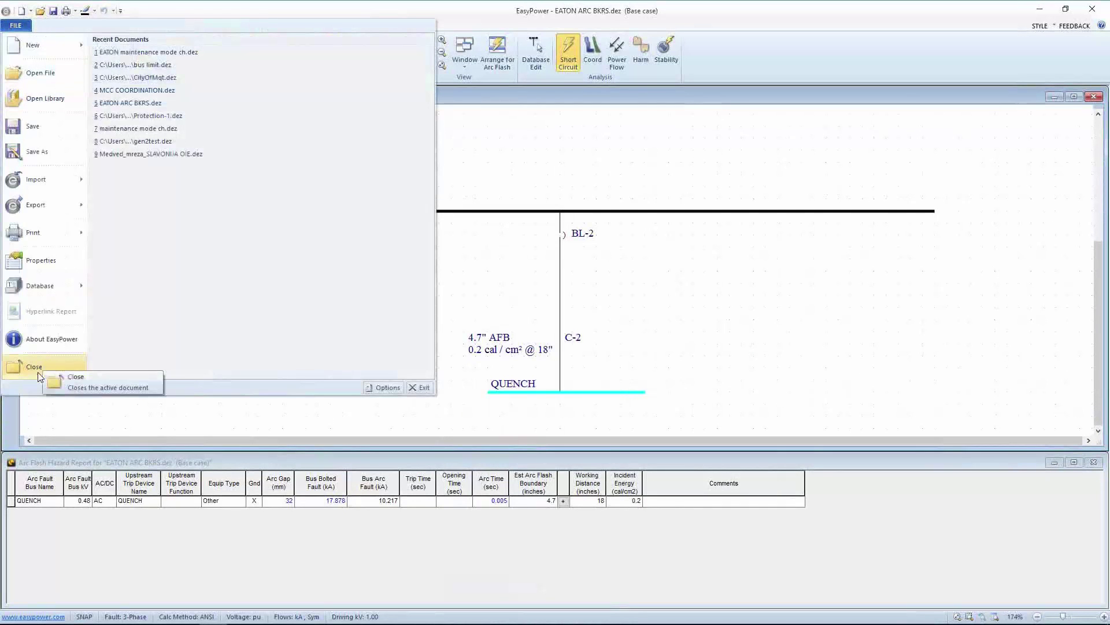
left_click(39, 368)
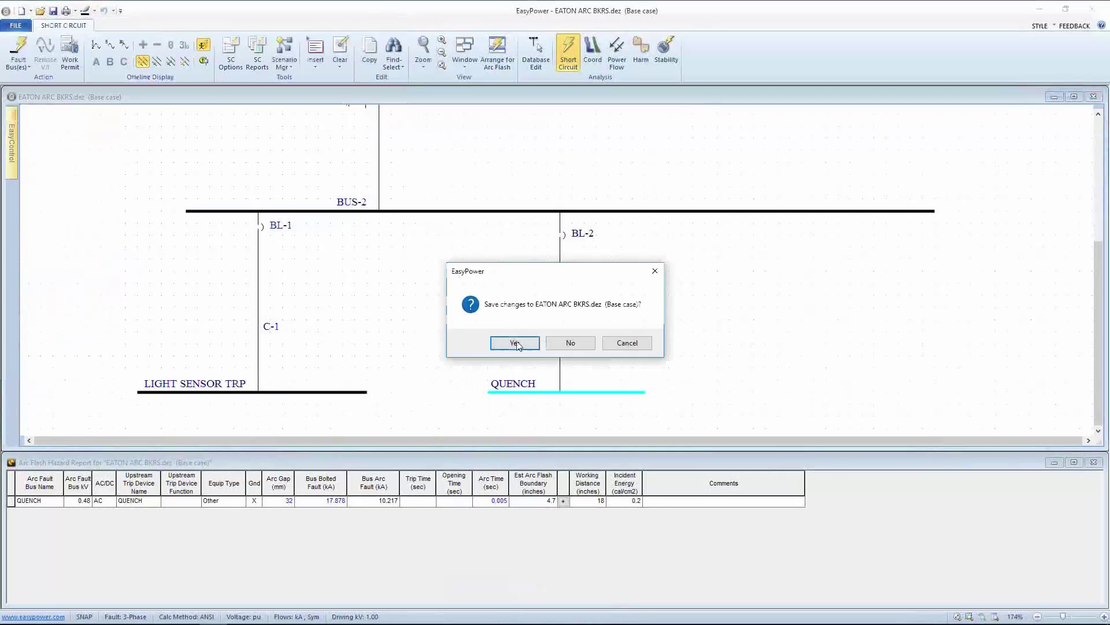
left_click(565, 344)
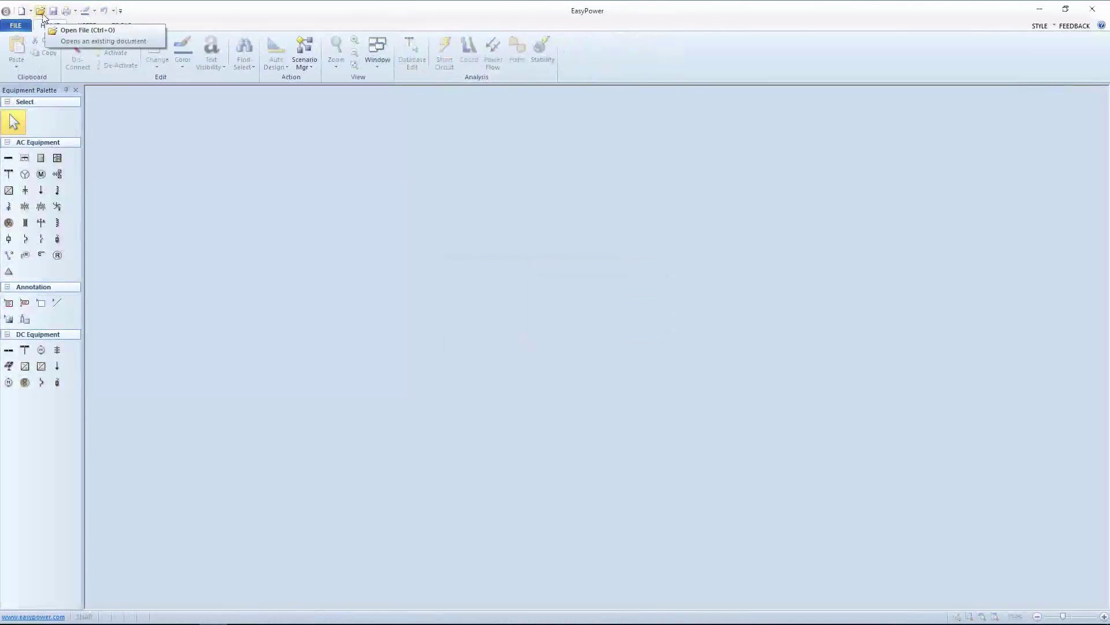
Open the one-line MCC COORDINATION.dez from the REFRESHERS folder and maximize its window.
left_click(16, 26)
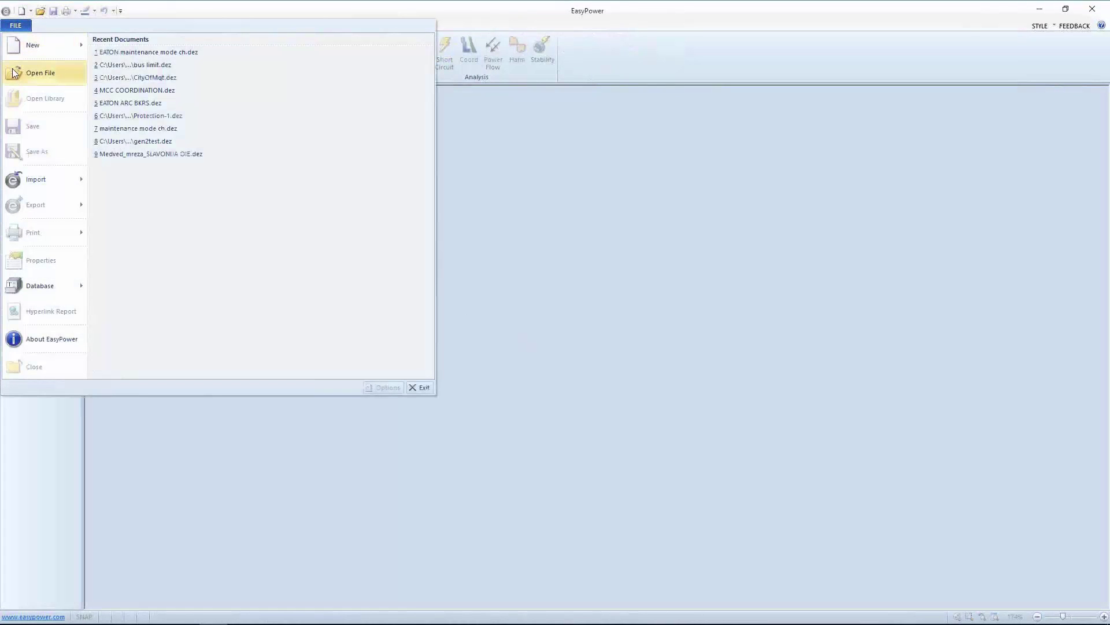
left_click(14, 73)
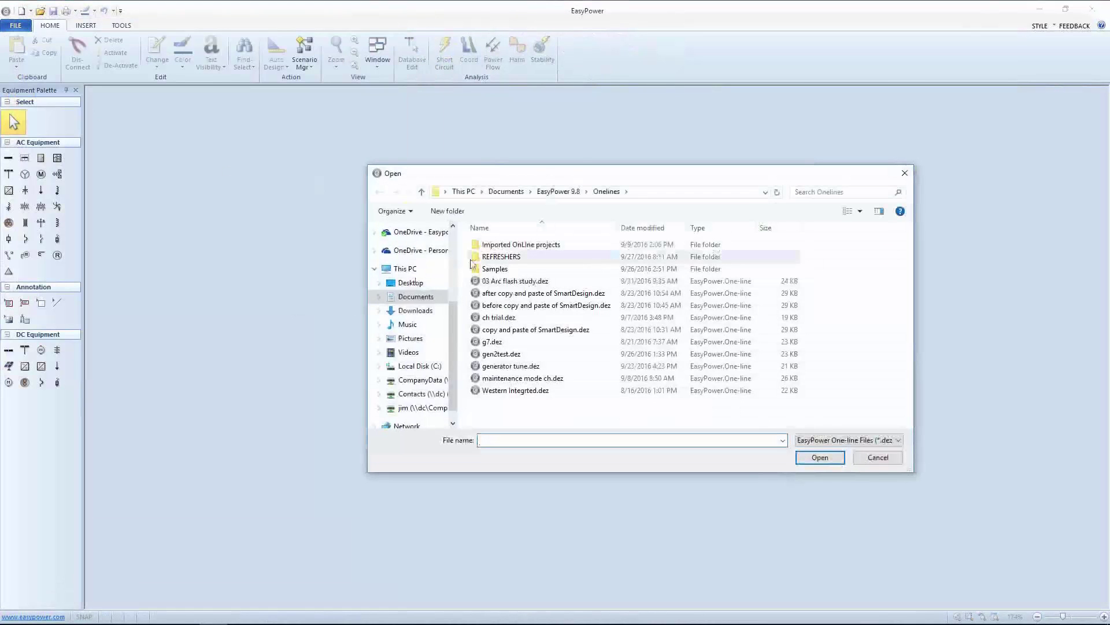
double_click(481, 258)
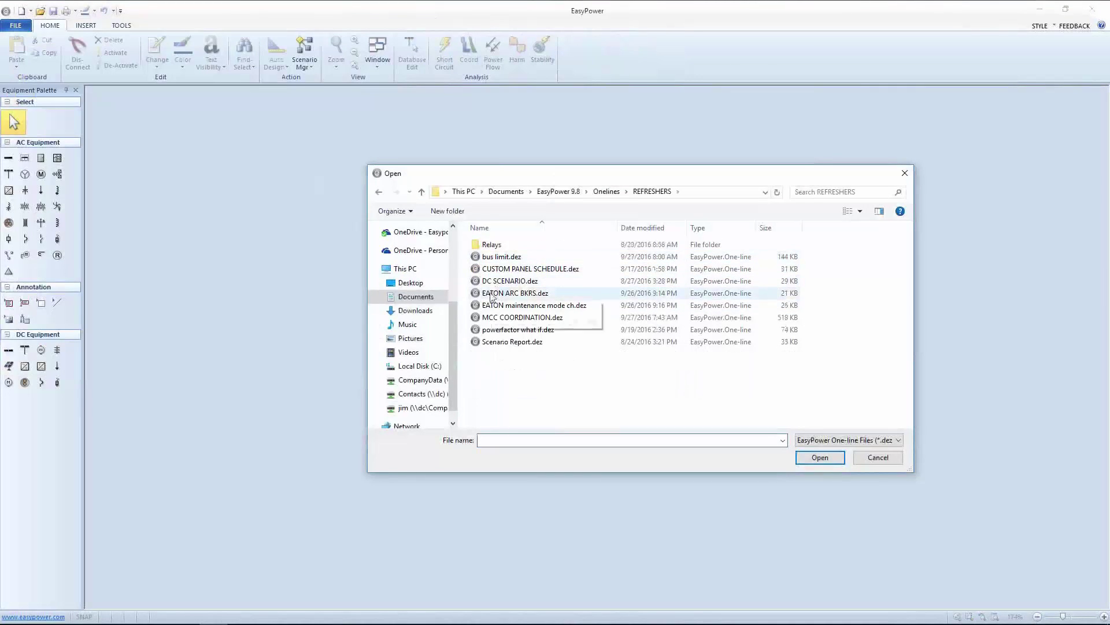
left_click(491, 317)
left_click(820, 457)
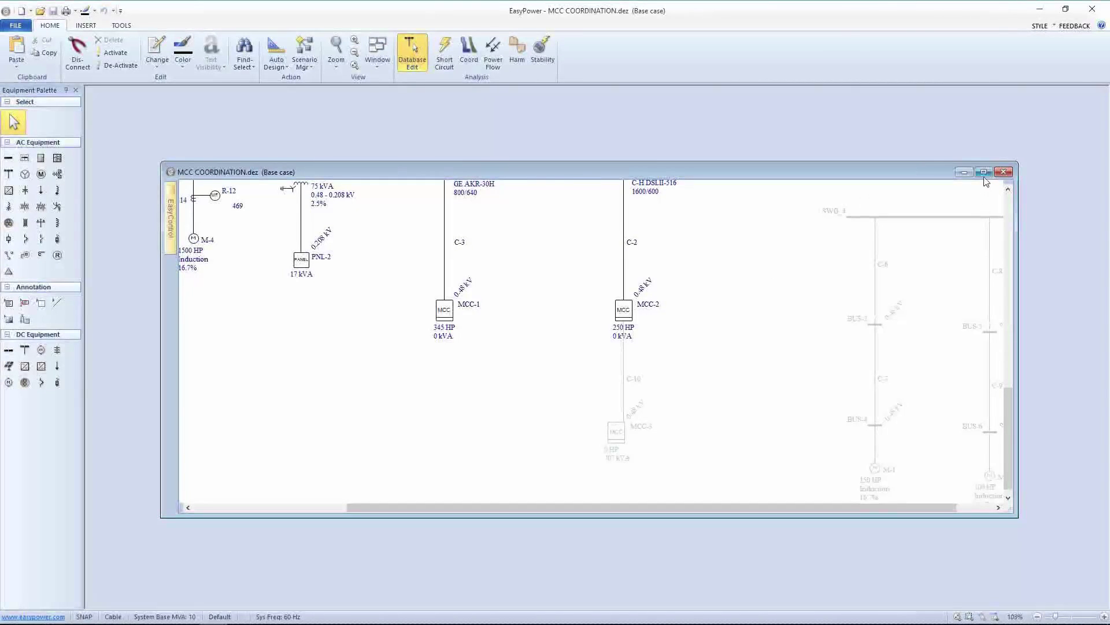
left_click(984, 173)
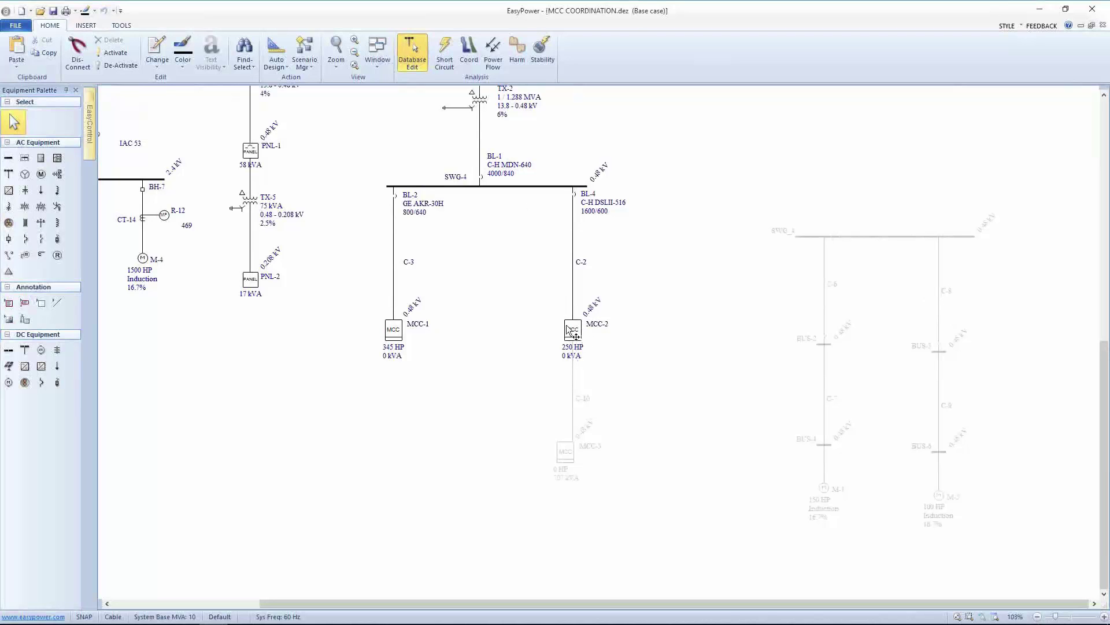
Open the data of motor control center MCC-2 below breaker BL-4 and show its load description spreadsheet.
left_click_drag(523, 243, 560, 422)
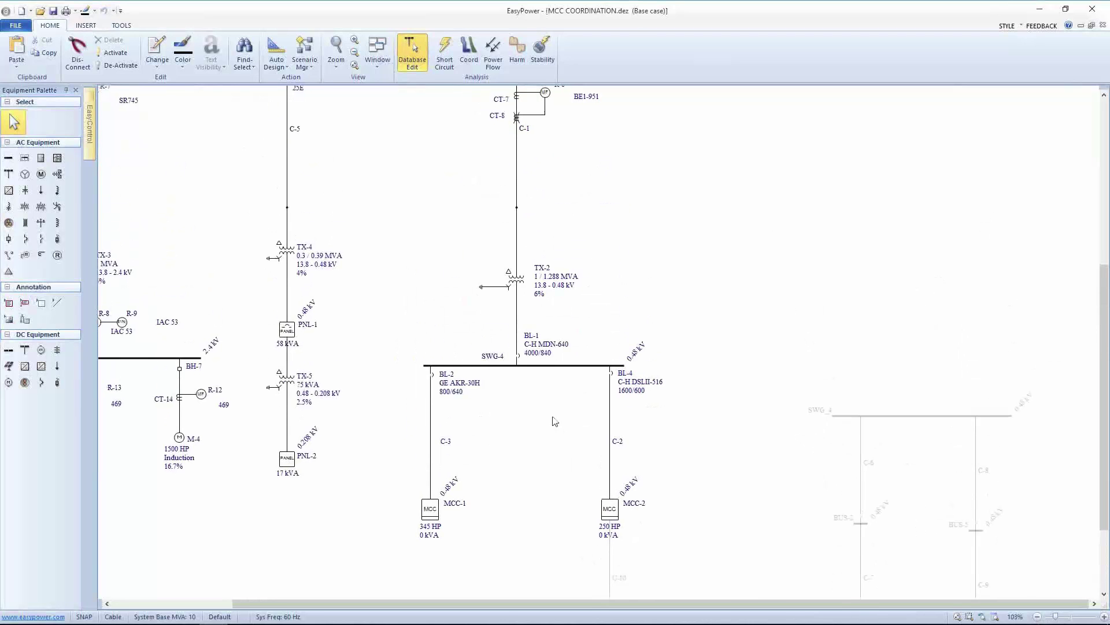
left_click(354, 67)
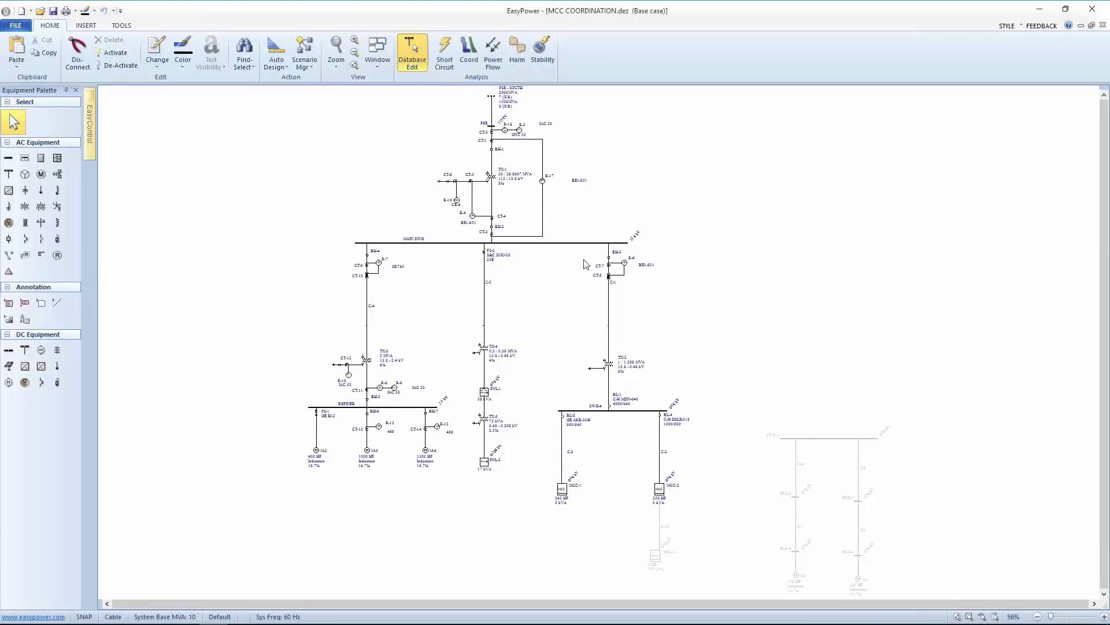
left_click_drag(603, 334, 518, 198)
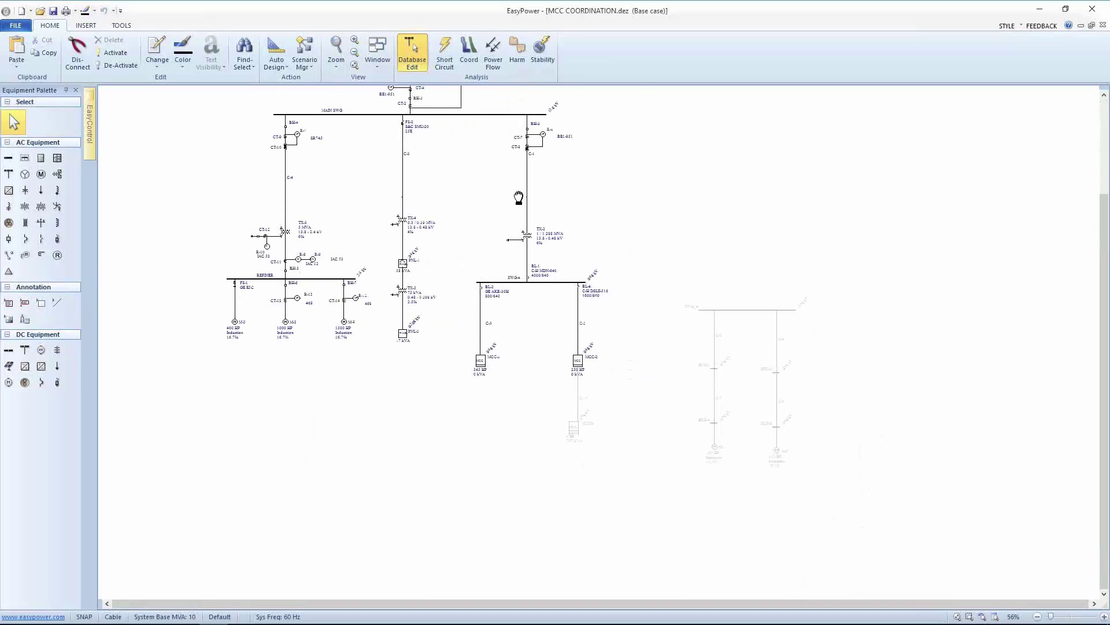
scroll(514, 301, "up", 5)
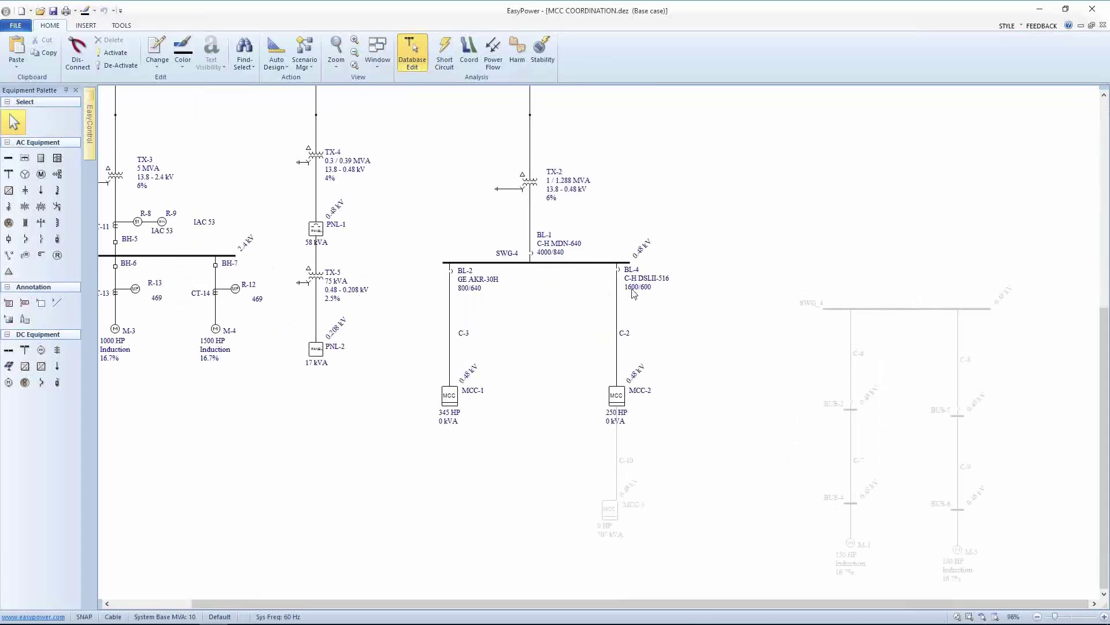
scroll(636, 290, "up", 3)
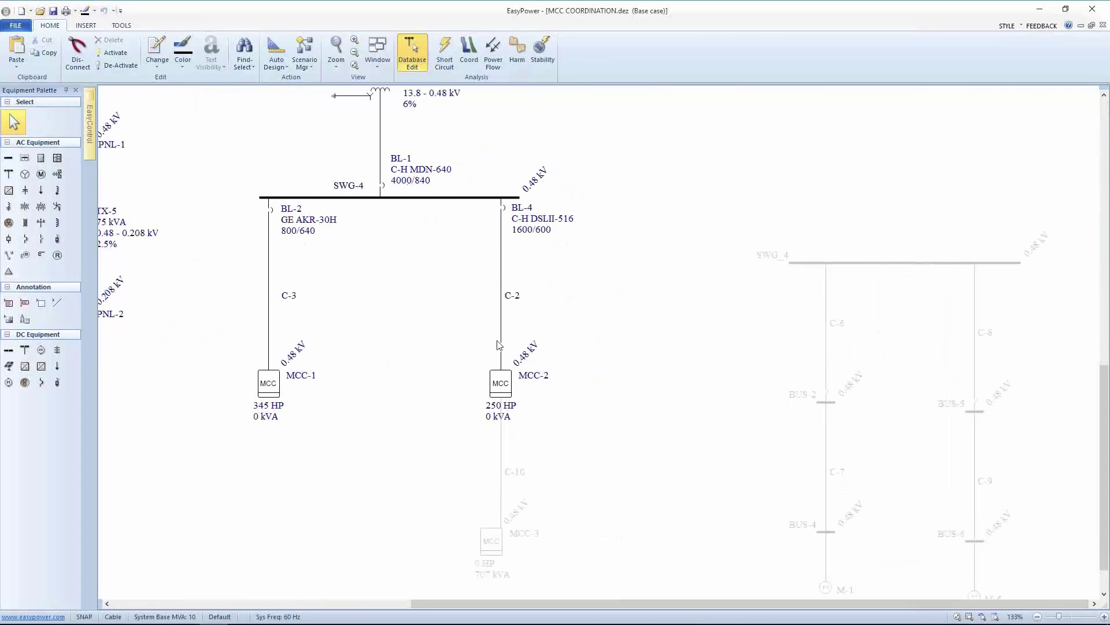
left_click(498, 380)
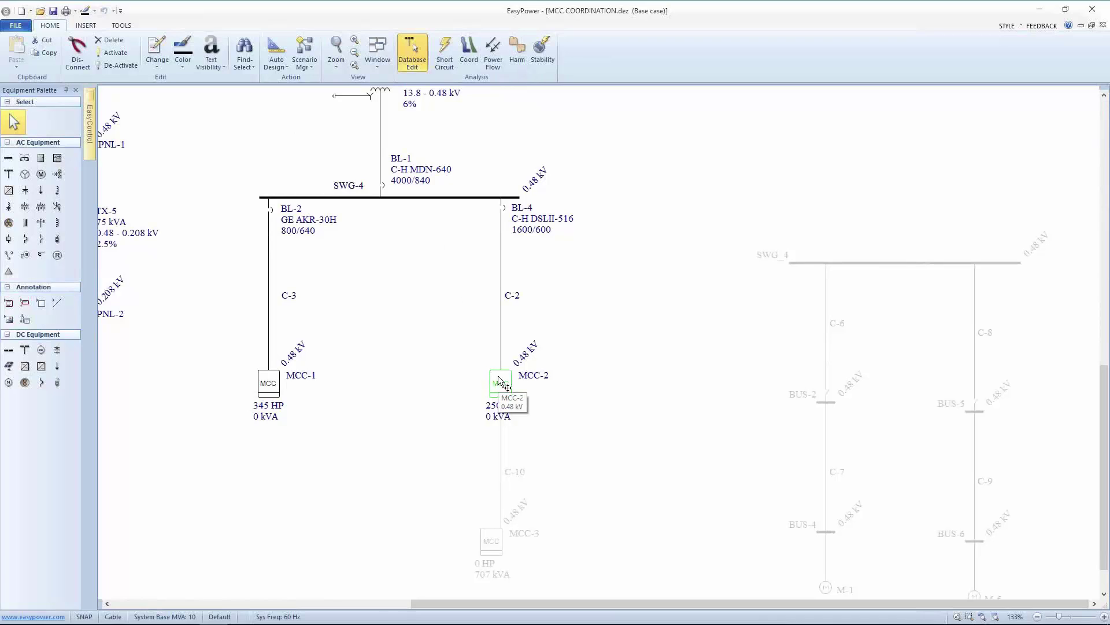
double_click(499, 378)
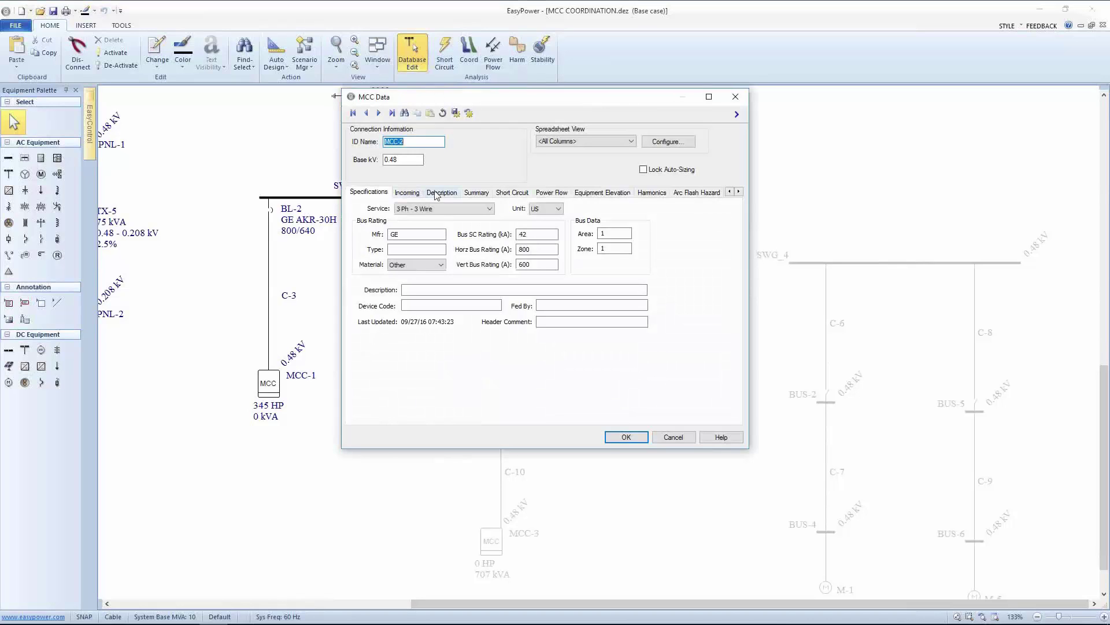
left_click(439, 193)
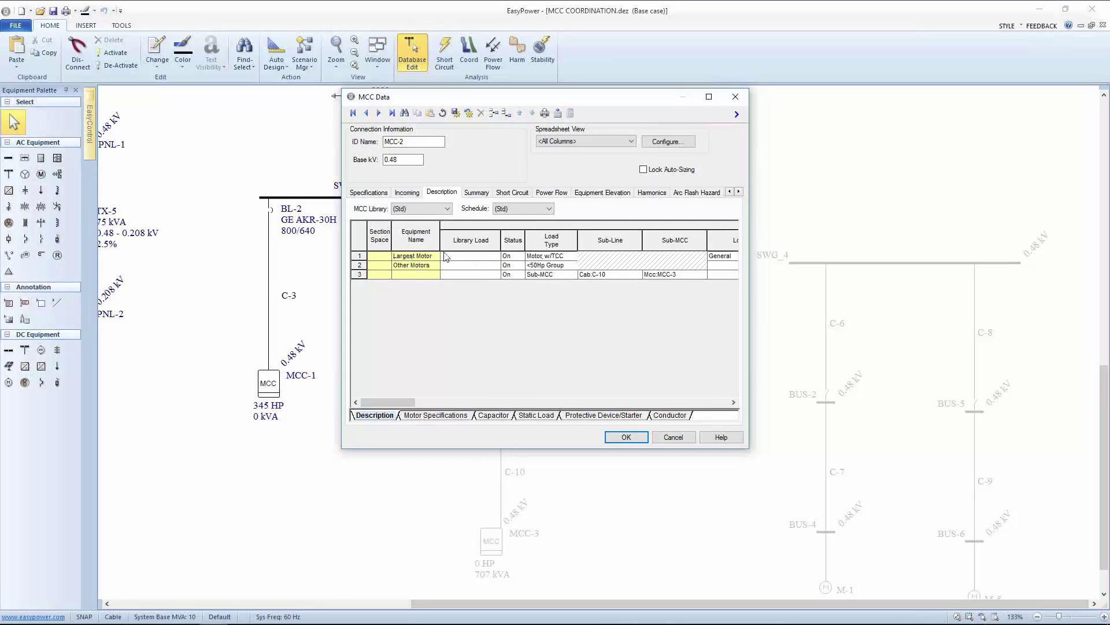
Review the available load types for MCC-2's sub-MCC row and the load type of the Largest Motor row.
left_click(556, 275)
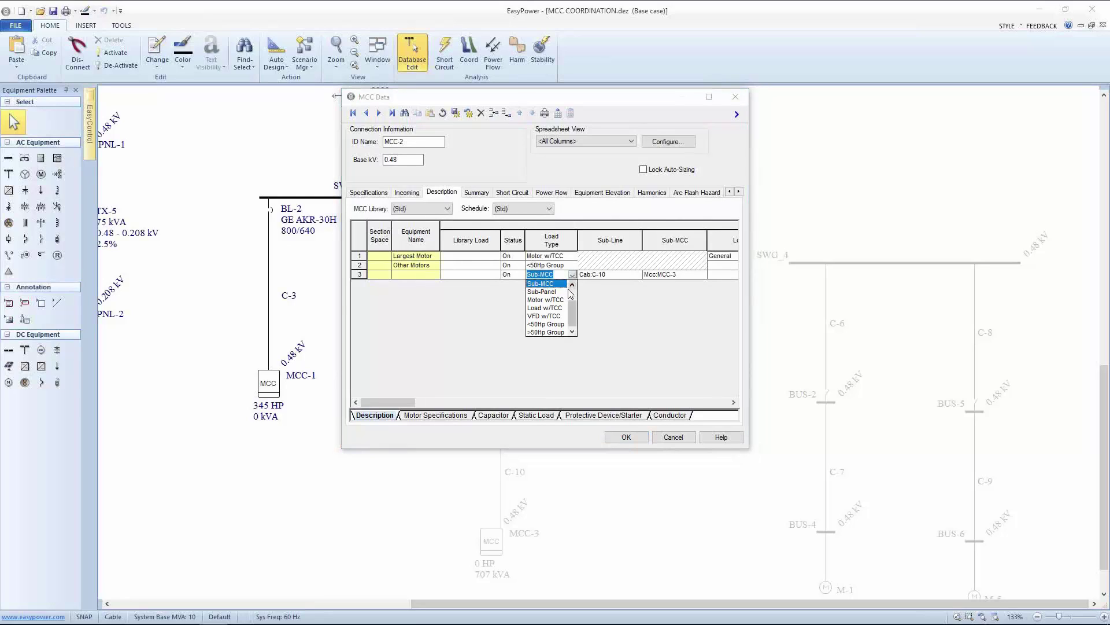
scroll(572, 306, "up", 1)
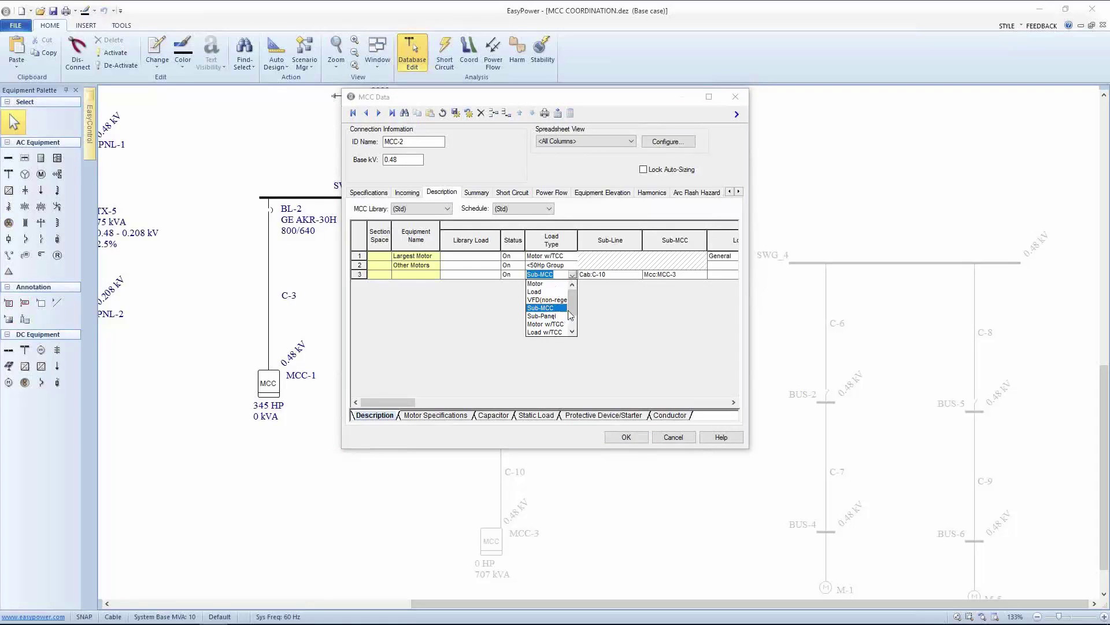
left_click_drag(571, 316, 574, 329)
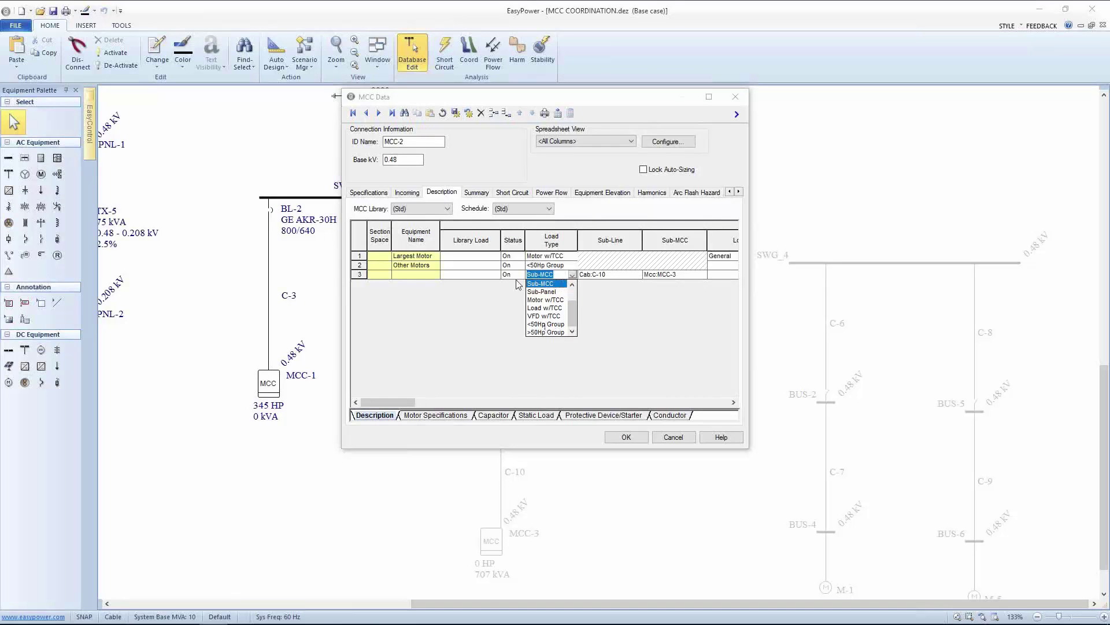
left_click(549, 257)
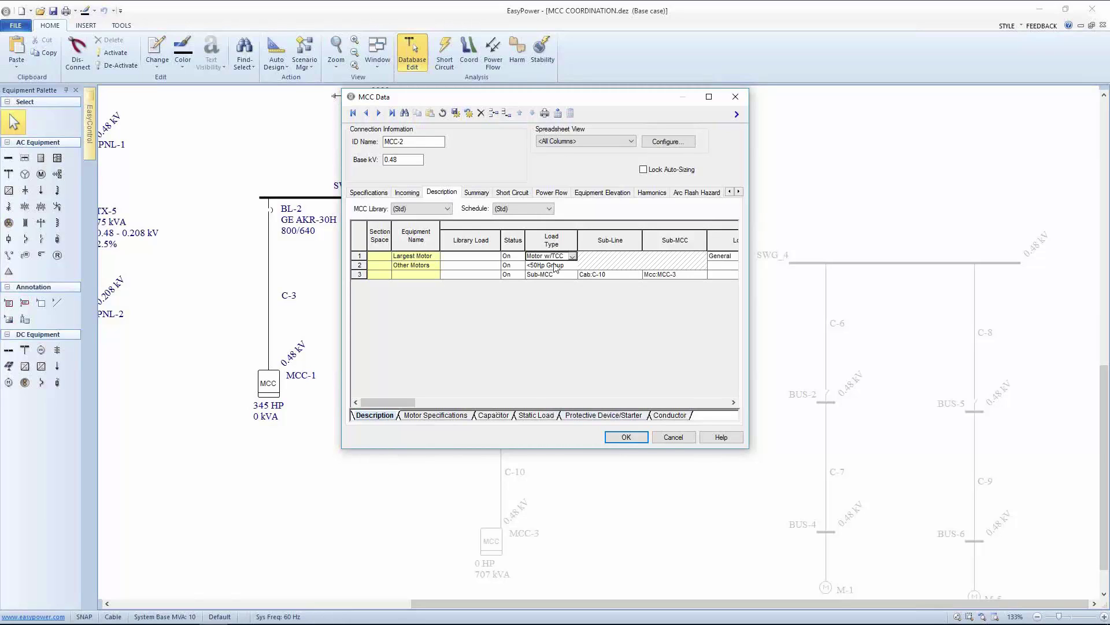
left_click(592, 259)
Show MCC-2's motor specifications, select the largest motor's FLA cell and calculate the grid fields.
left_click(464, 417)
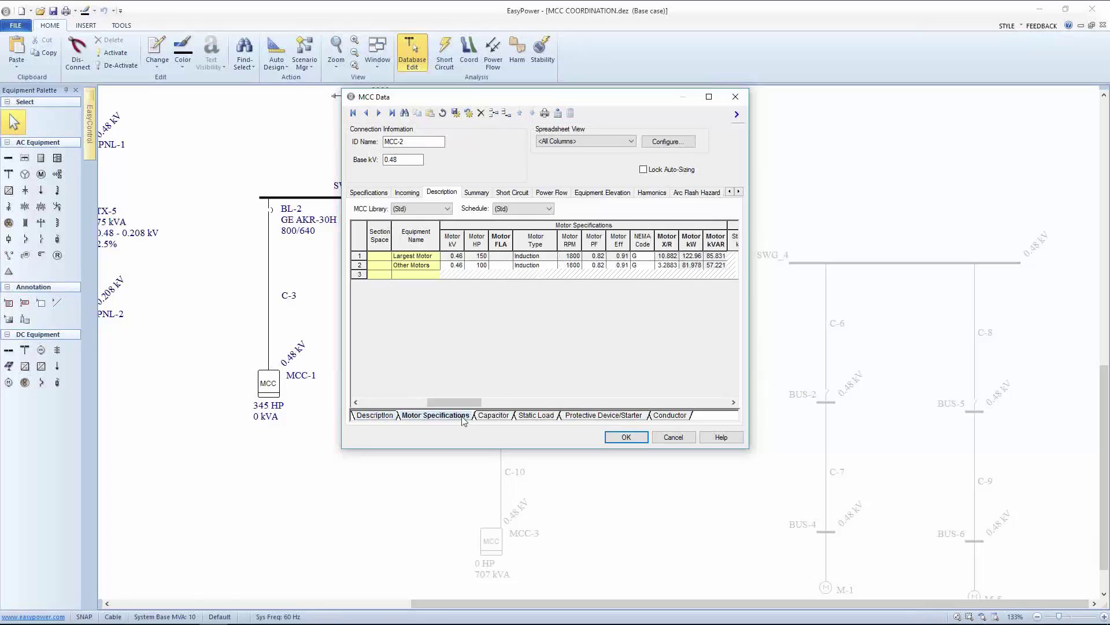
left_click(495, 255)
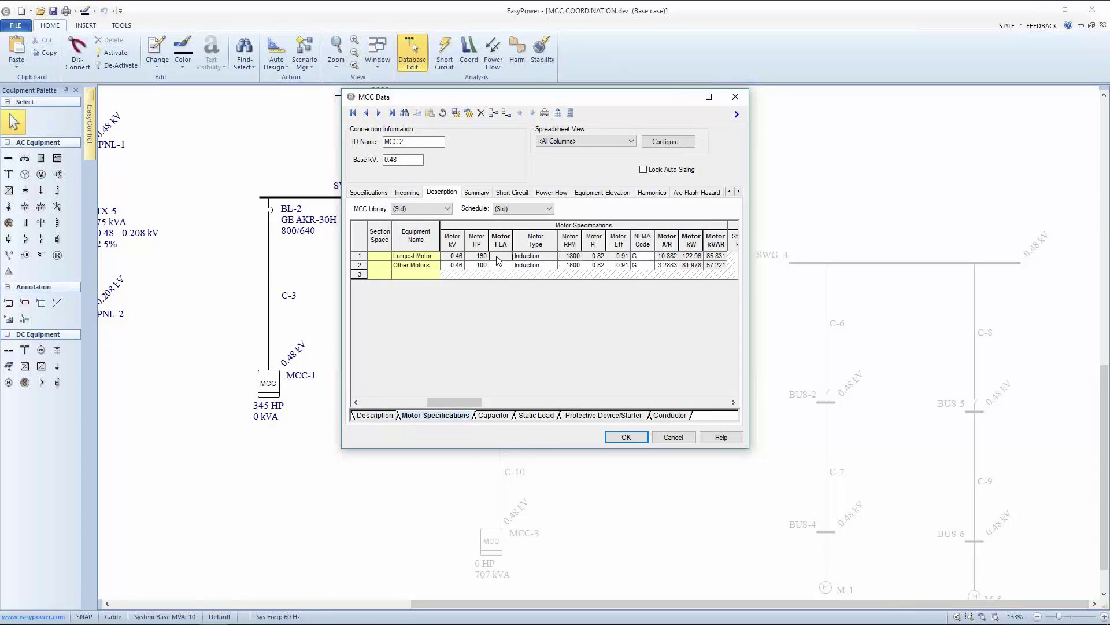
left_click(570, 113)
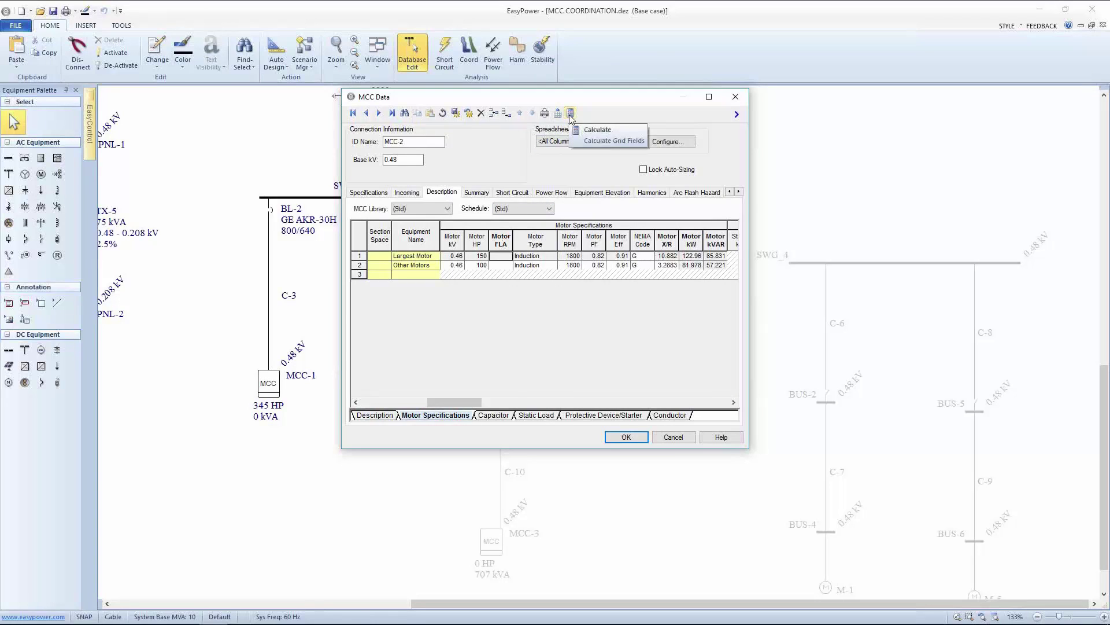
left_click(574, 115)
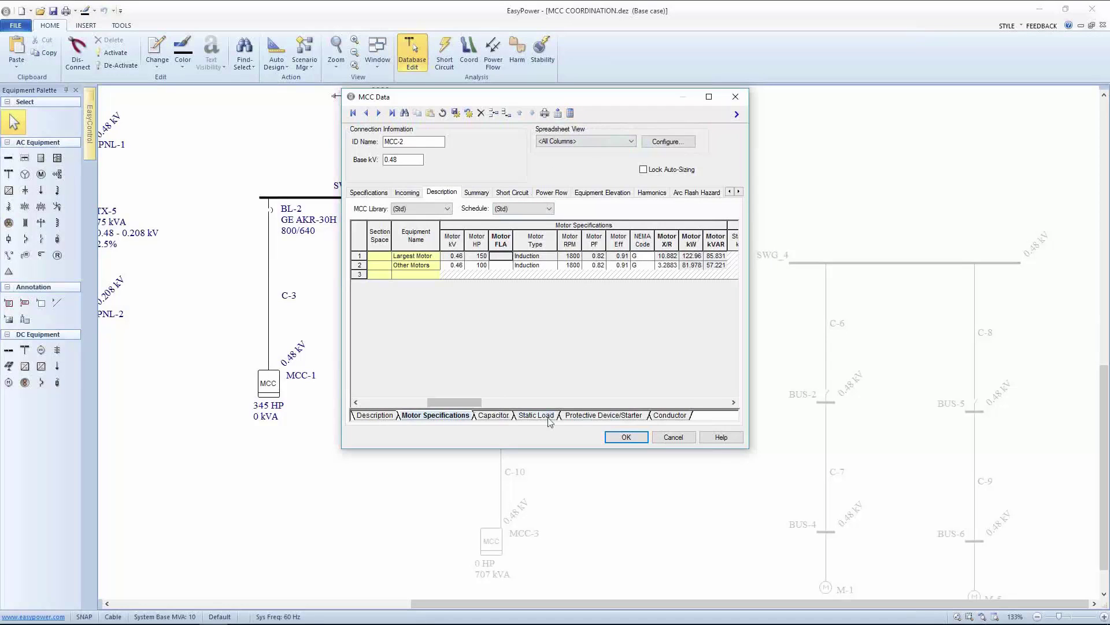
Review the protective device and starter columns of MCC-2's largest motor and open its breaker data.
left_click(565, 417)
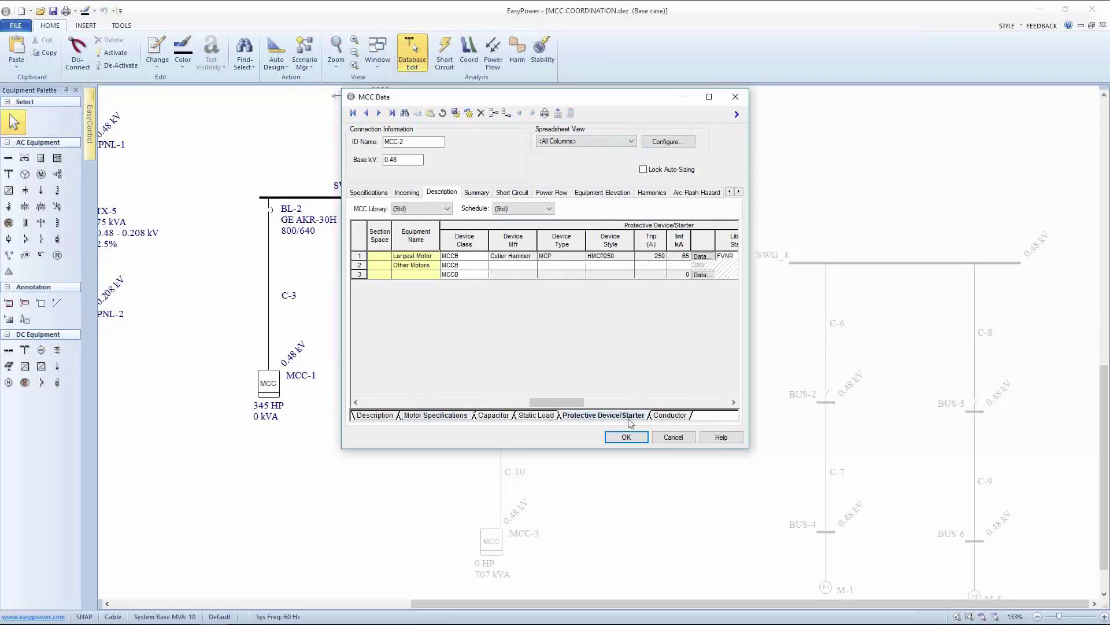
left_click(733, 403)
left_click(732, 403)
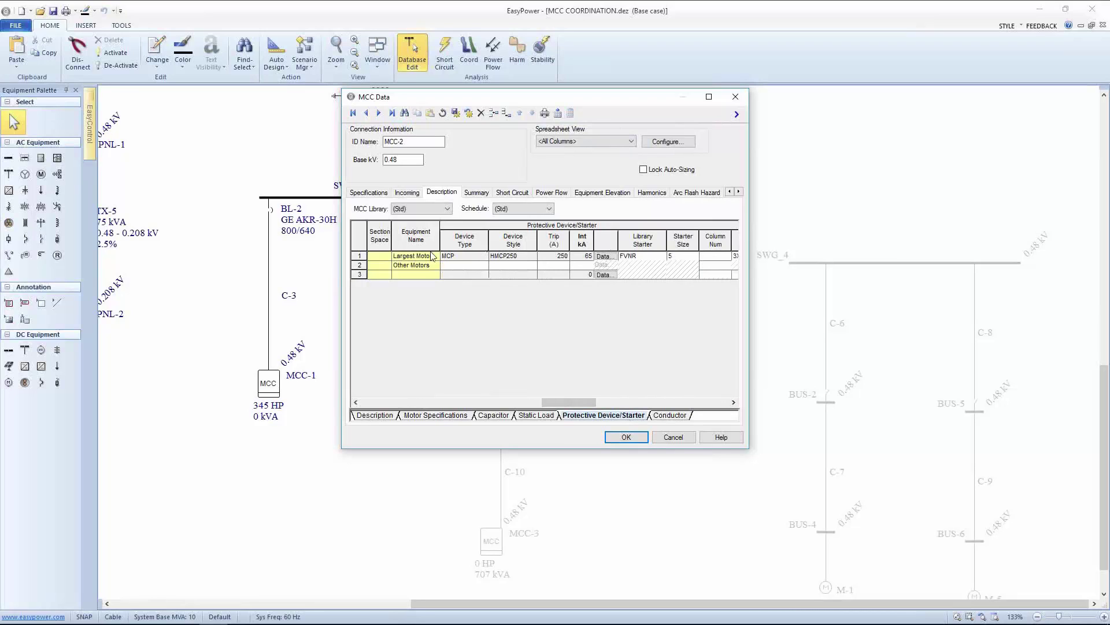
left_click(603, 257)
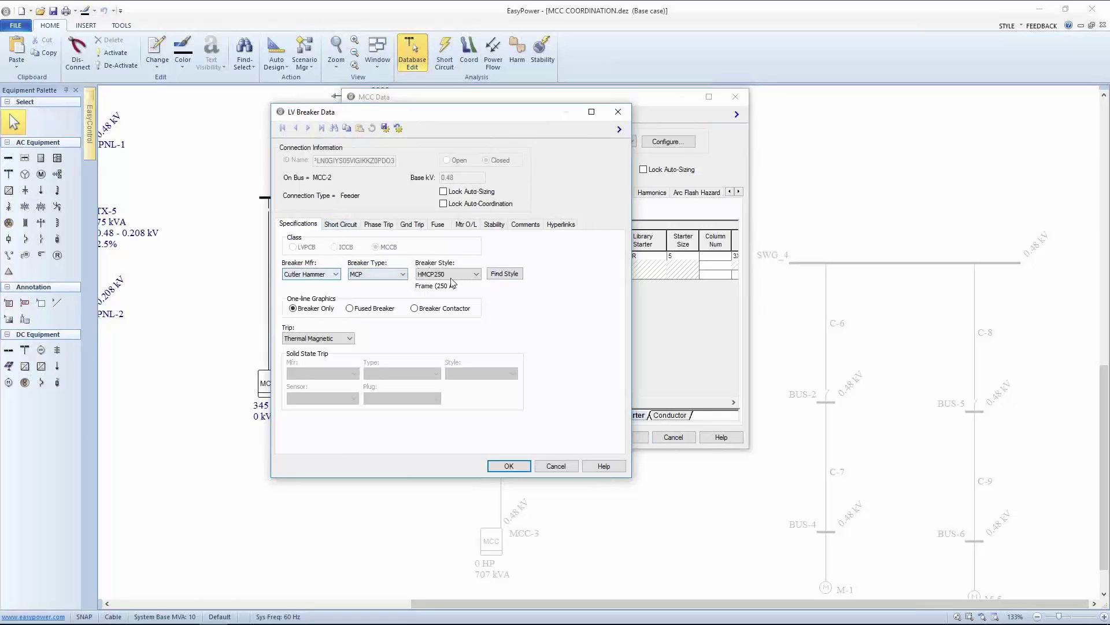
Calculate the breaker's short circuit interrupting rating, and review its phase trip and motor overload settings.
left_click(333, 225)
left_click(475, 259)
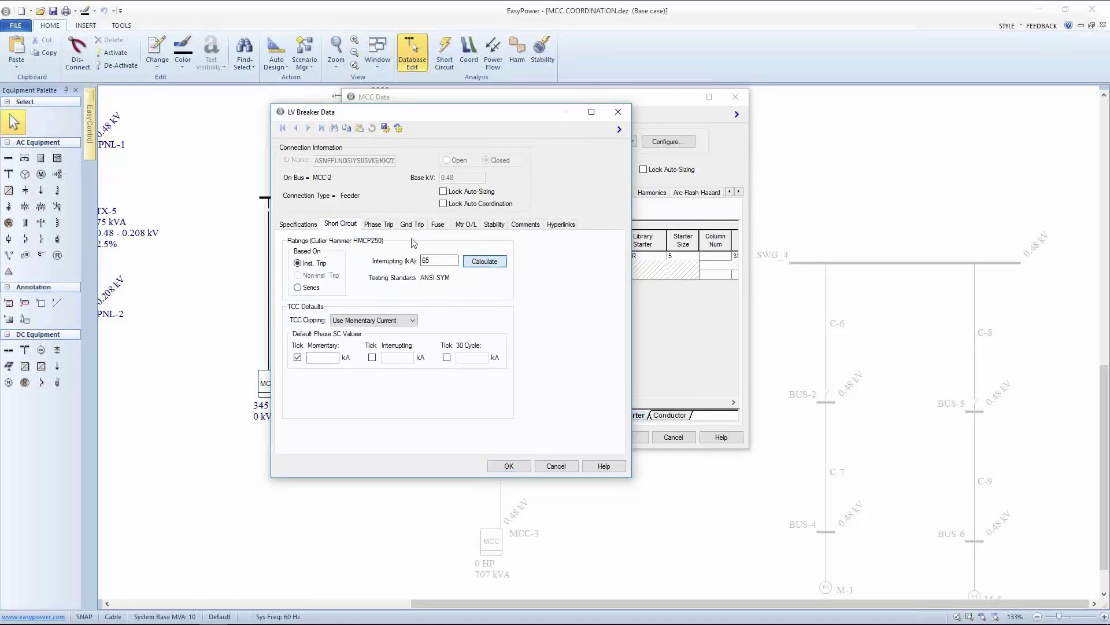
left_click(379, 224)
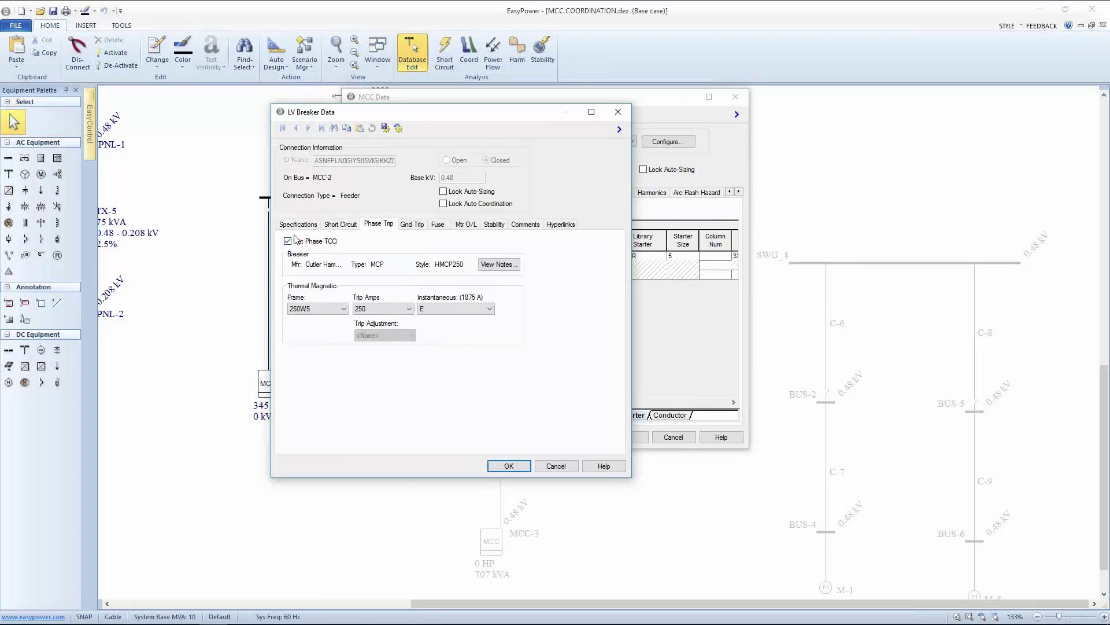
left_click(467, 229)
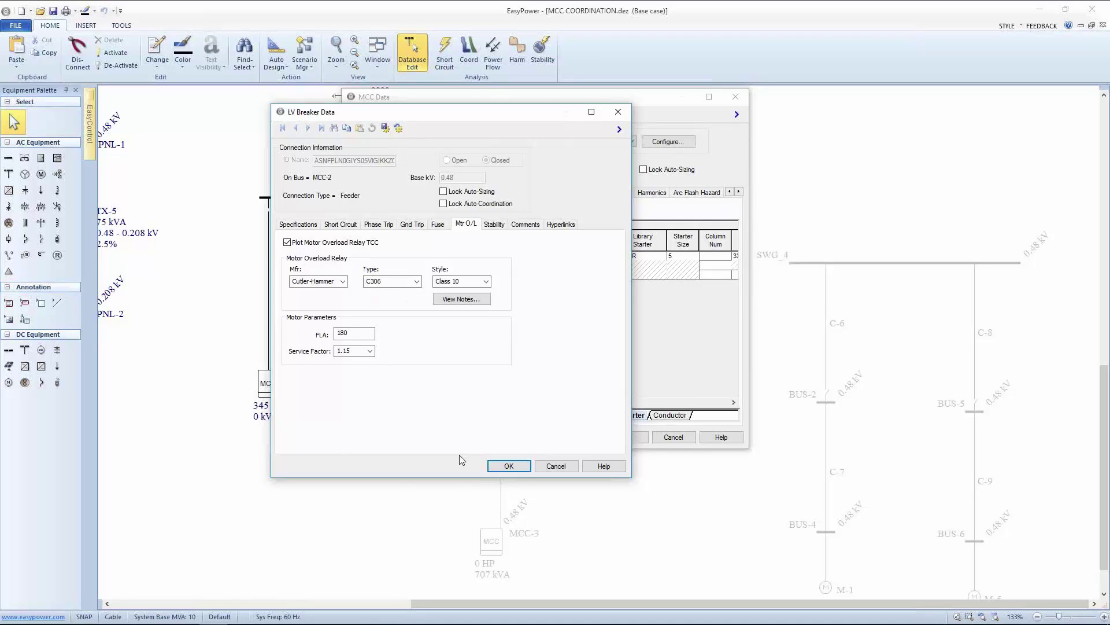
Accept the largest motor's breaker data and review the motor specifications of MCC-2's Other Motors row.
left_click(510, 469)
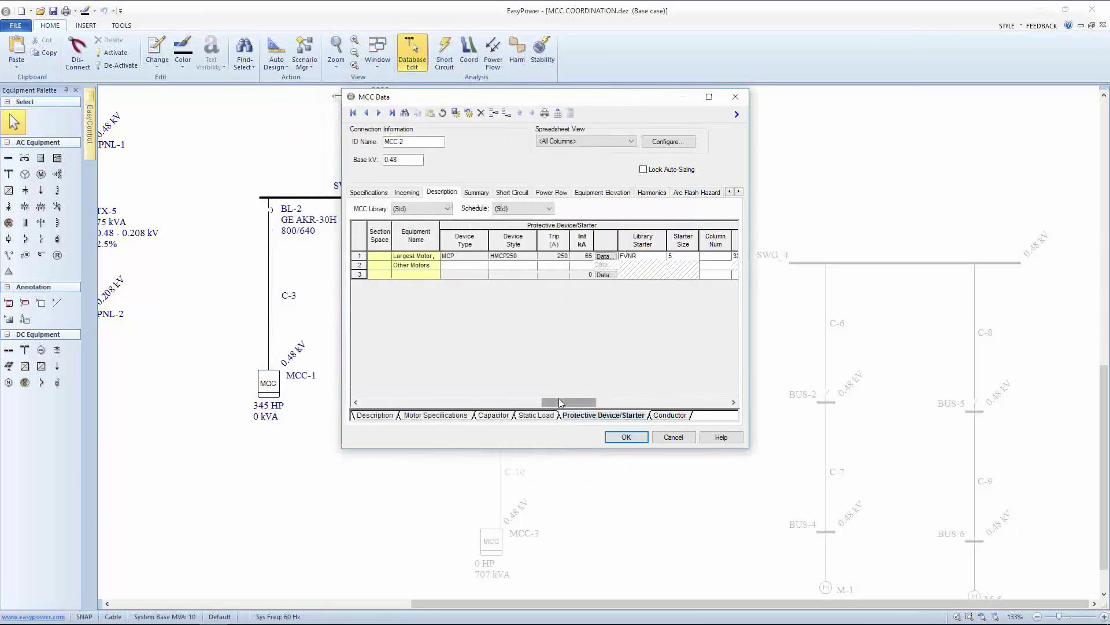
left_click_drag(559, 403, 372, 403)
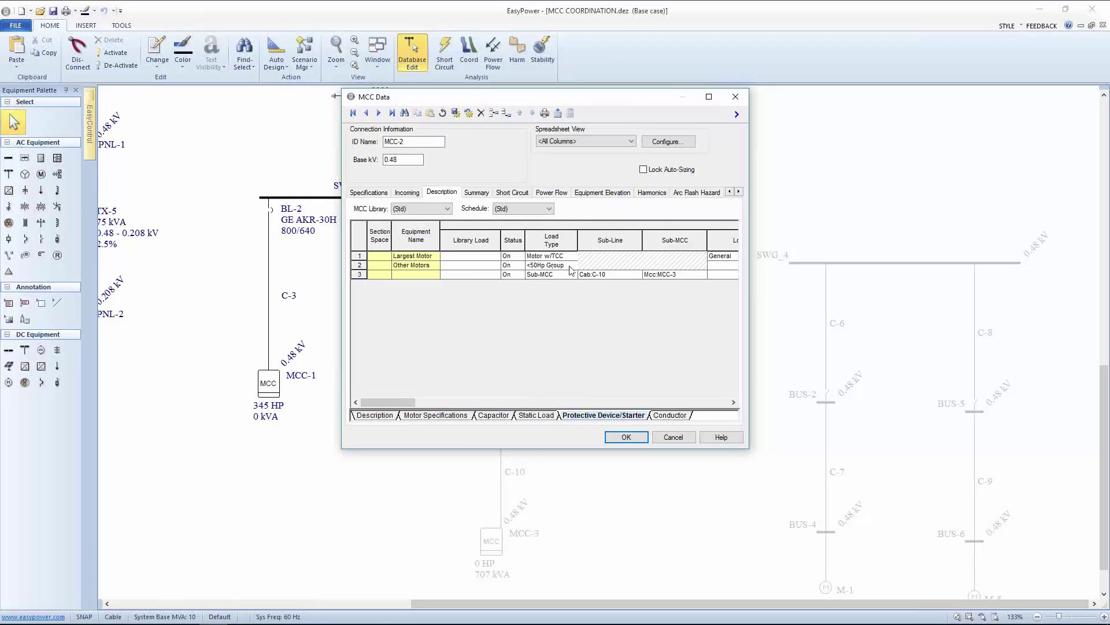
left_click(465, 415)
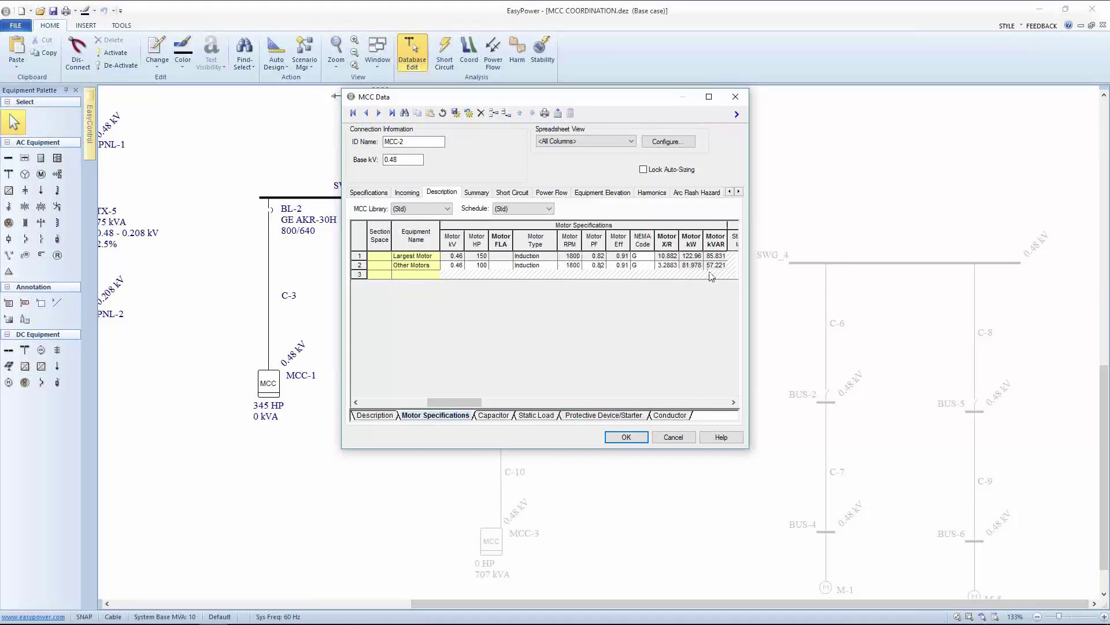
left_click(481, 266)
left_click(601, 266)
Review the protective device columns of the Other Motors row and accept the MCC-2 data.
left_click(578, 415)
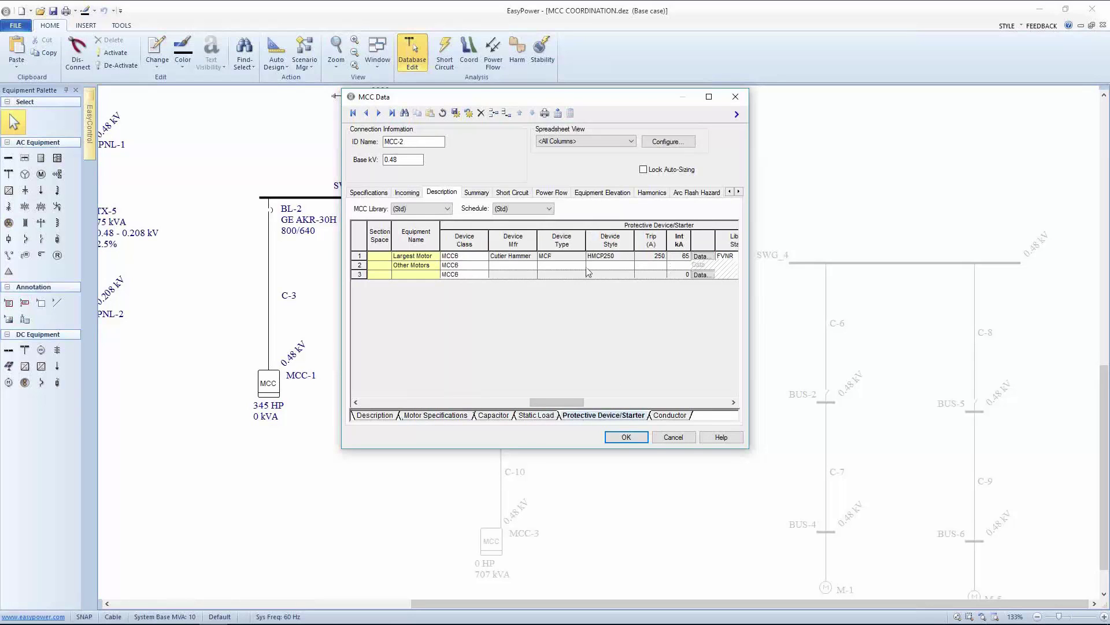
left_click(507, 269)
left_click(572, 268)
left_click(603, 265)
left_click_drag(546, 397, 382, 399)
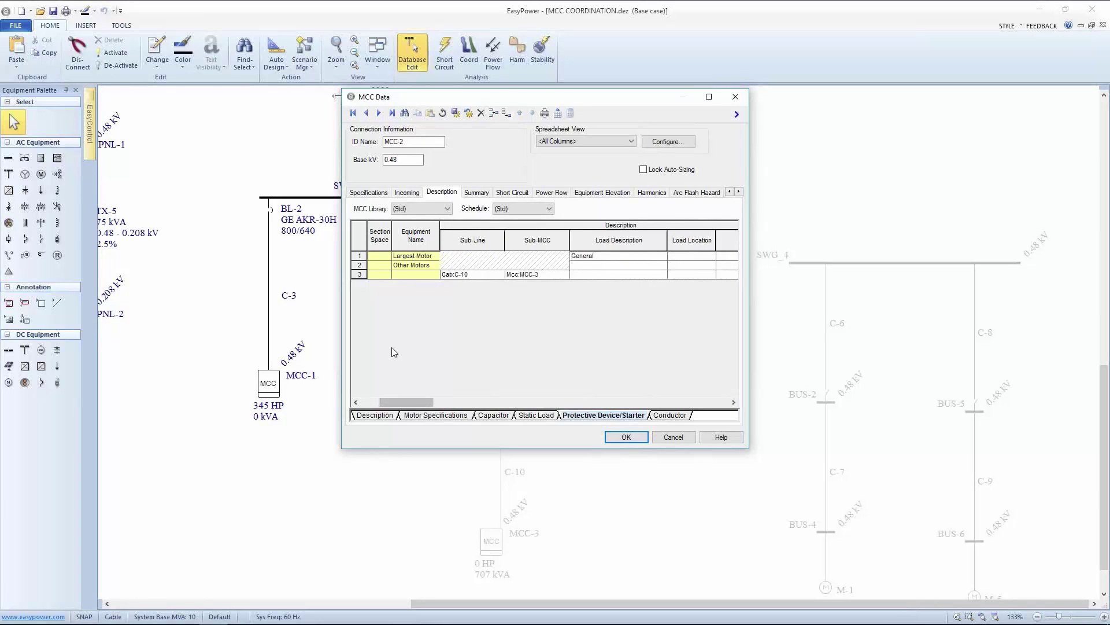
left_click(625, 437)
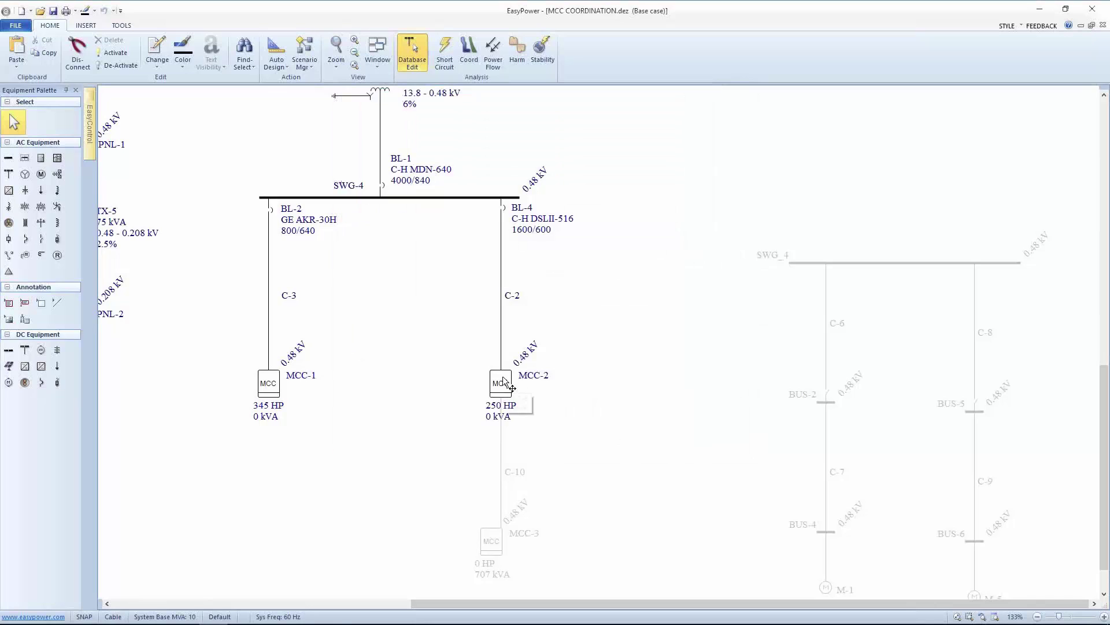
Activate cable C-10 and MCC-3 below MCC-2 on the one-line.
left_click_drag(582, 360, 607, 220)
left_click_drag(464, 347, 583, 520)
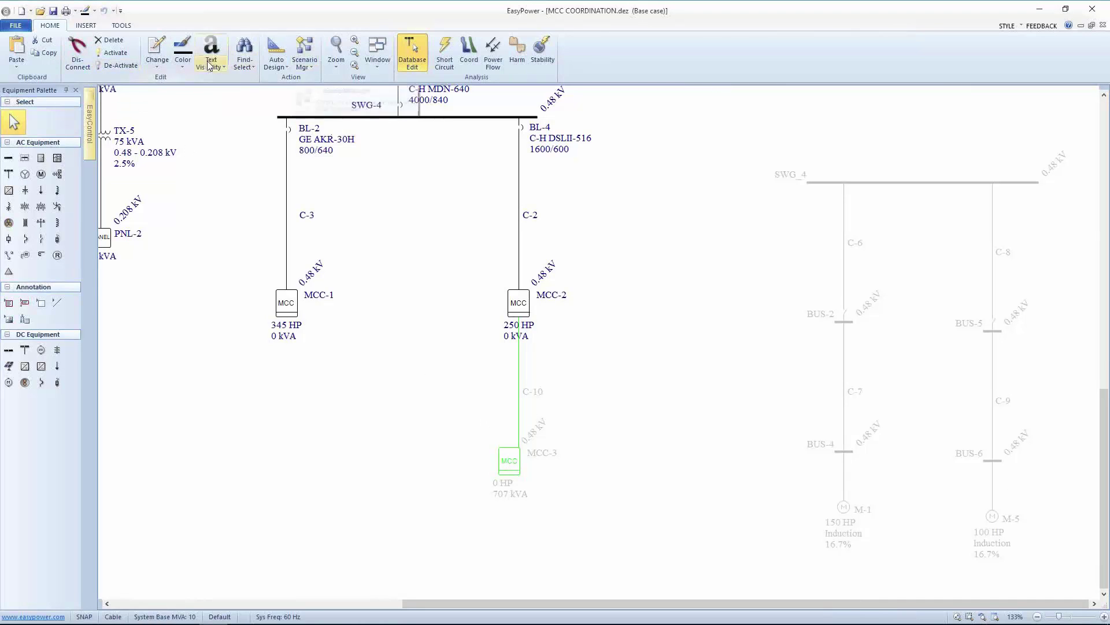
left_click(109, 53)
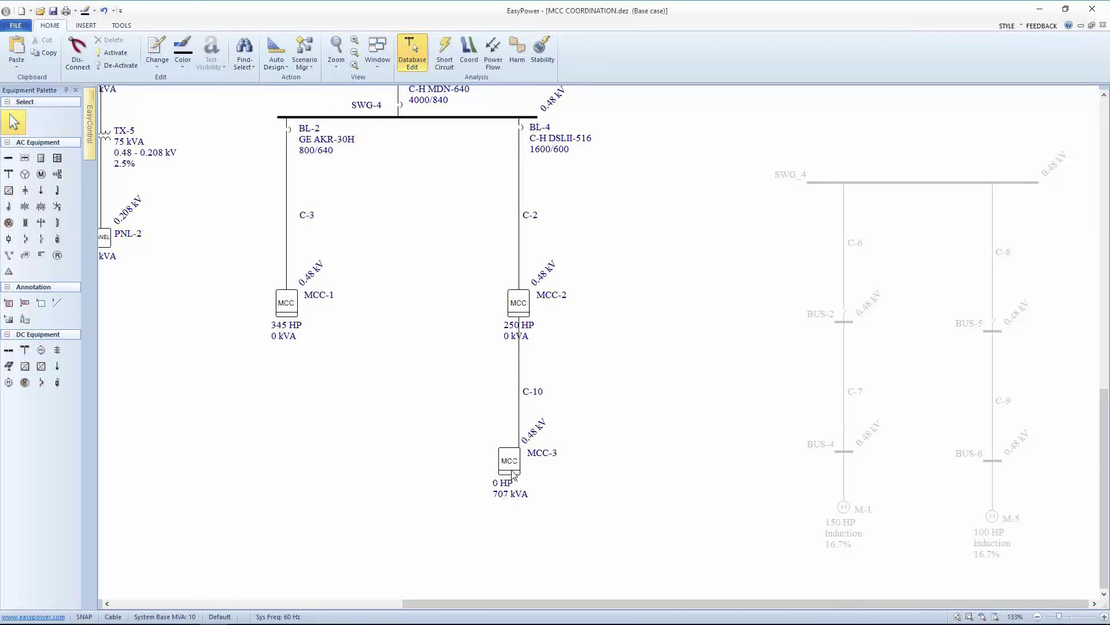
Open MCC-2's data and review the load type, sub-line and sub-MCC entries of its third row.
double_click(518, 302)
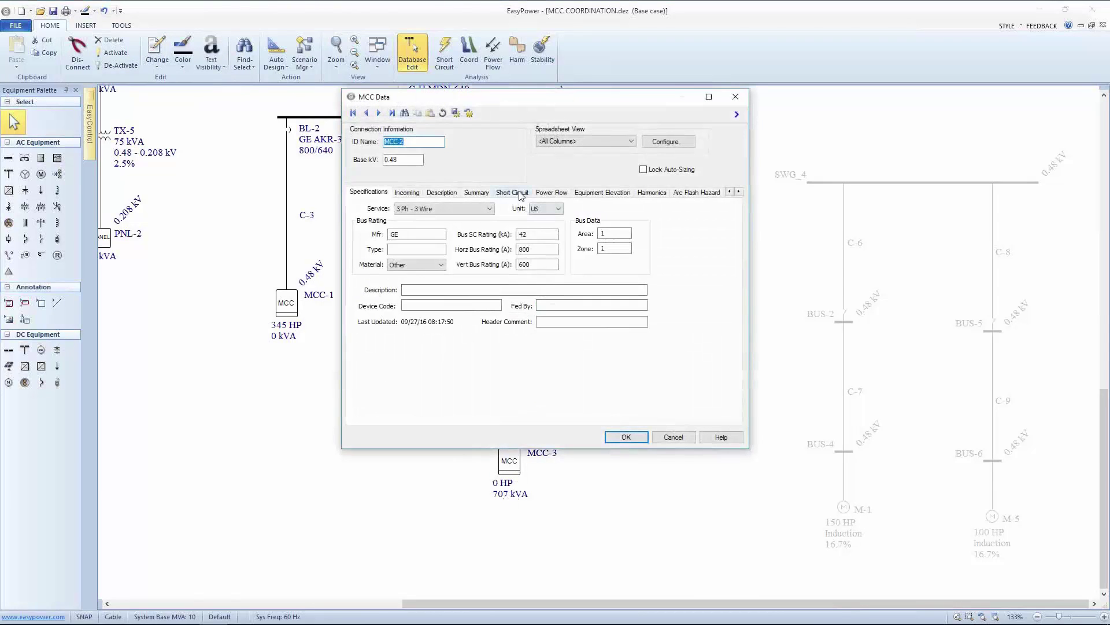
left_click(443, 193)
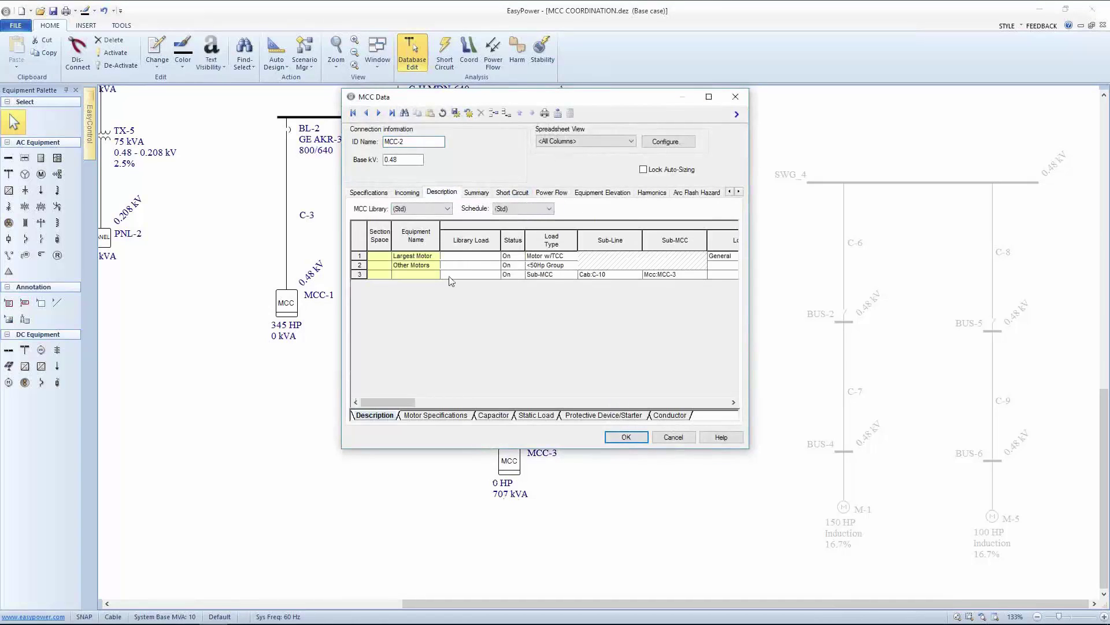
left_click(557, 276)
left_click(572, 276)
left_click(560, 284)
left_click(607, 274)
left_click(637, 276)
left_click(615, 292)
left_click(689, 276)
left_click(676, 284)
Check MCC-2's motor specifications and the sub-MCC row's breaker specifications and phase trip, leaving the breaker data unchanged.
left_click(450, 416)
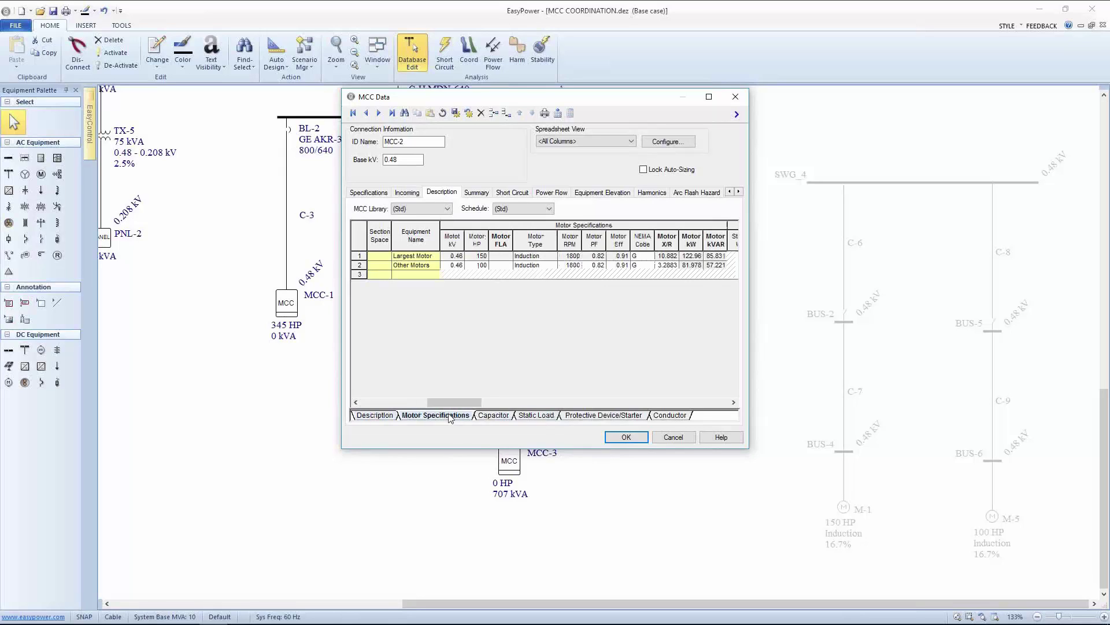
left_click(571, 416)
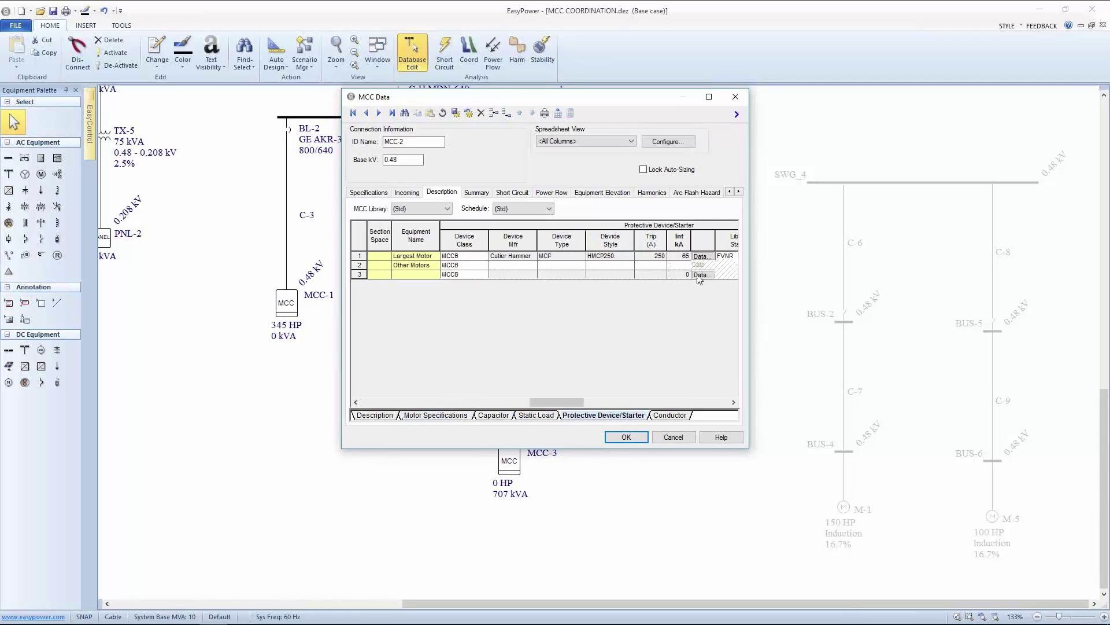
left_click(701, 275)
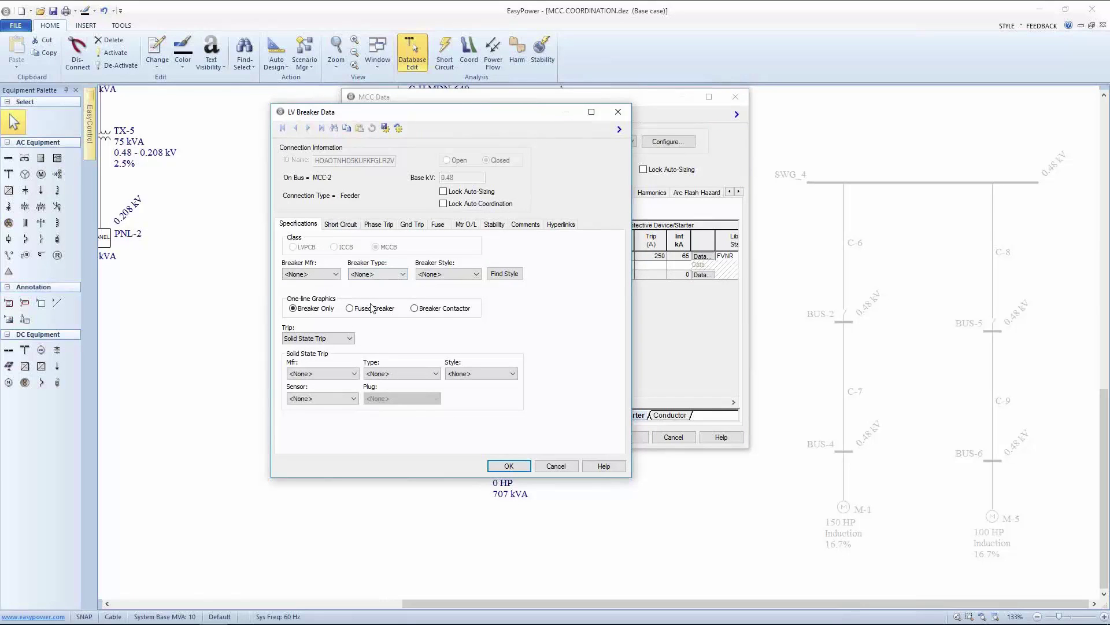
left_click(371, 226)
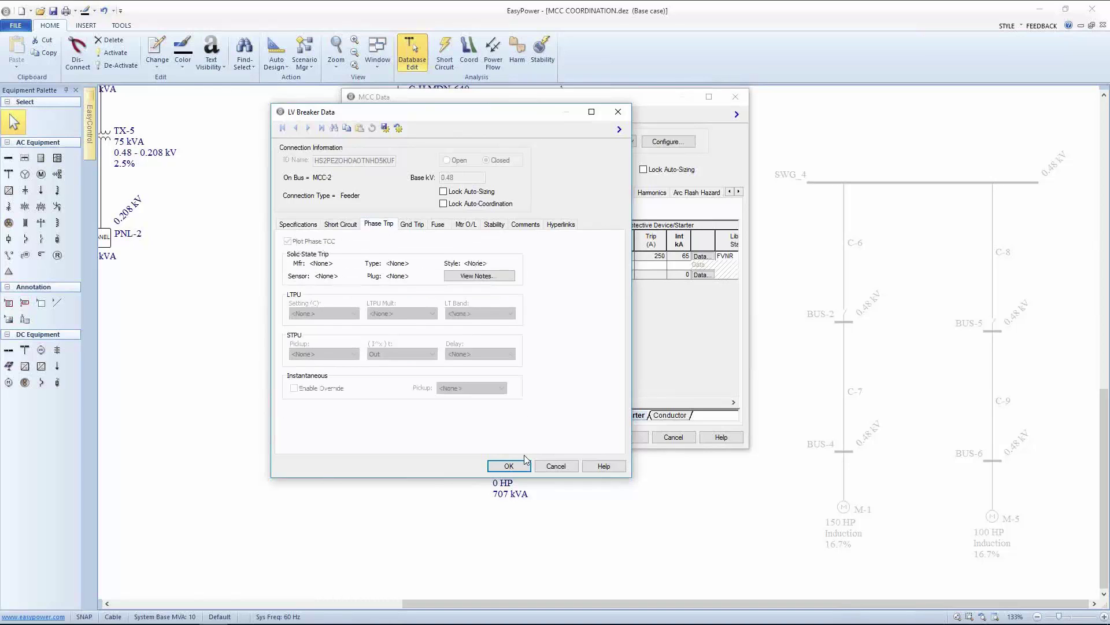
left_click(555, 466)
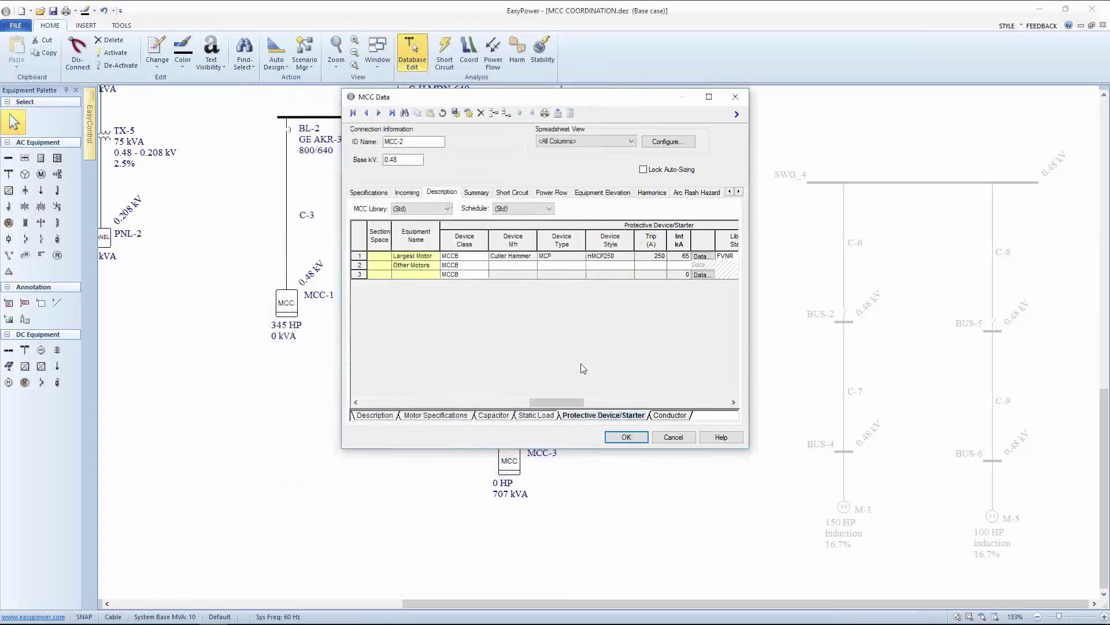
Delete the sub-MCC row from MCC-2's load description and accept the MCC data.
right_click(370, 276)
left_click(358, 306)
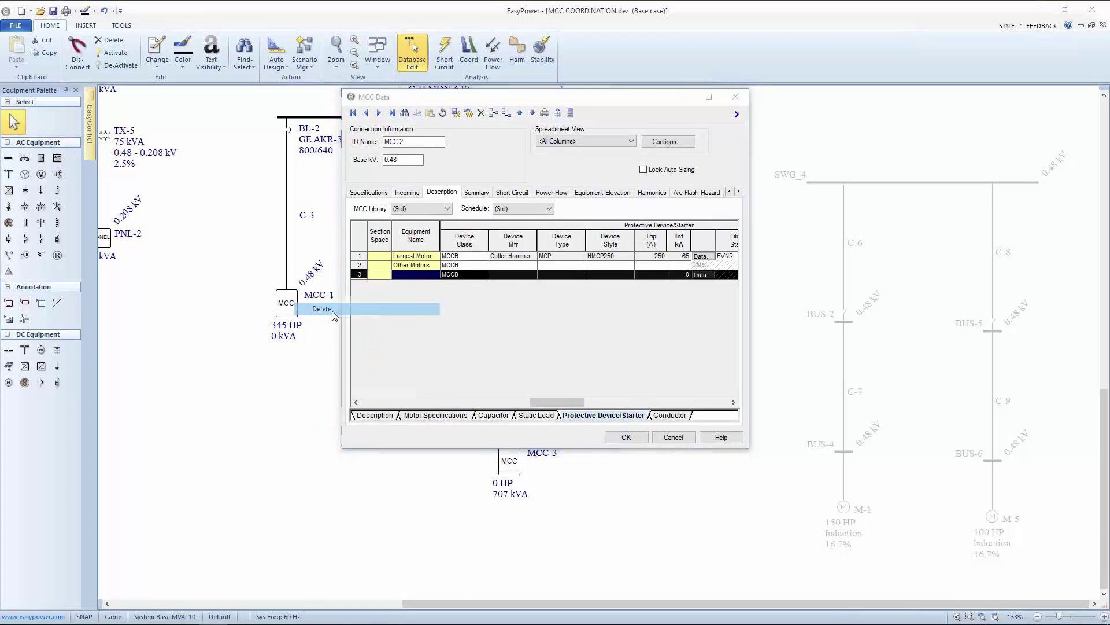
left_click(493, 300)
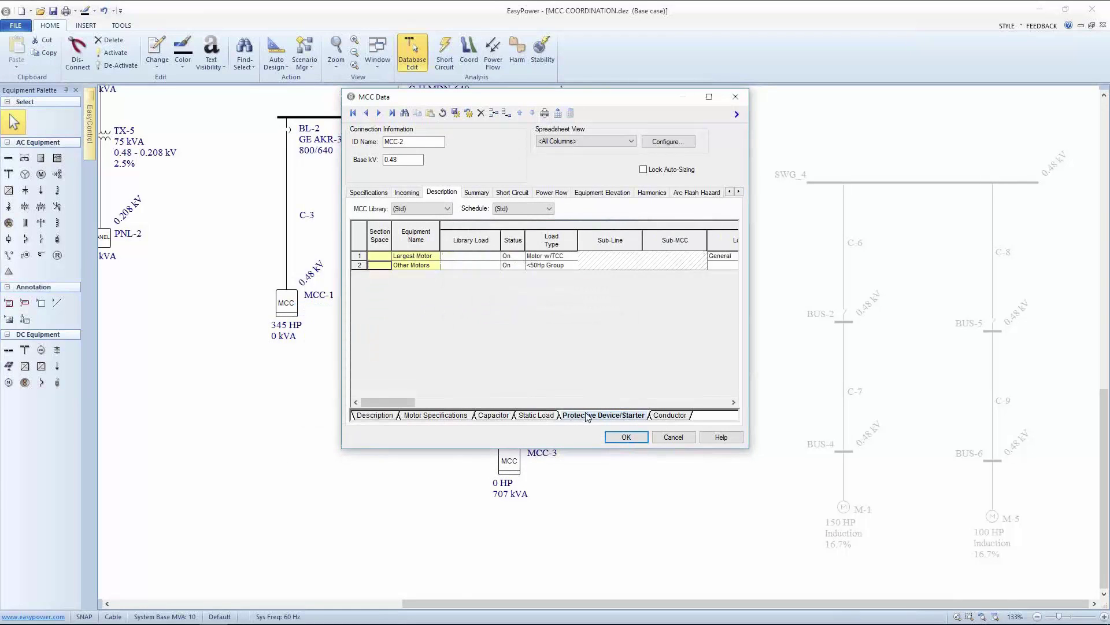
left_click(607, 439)
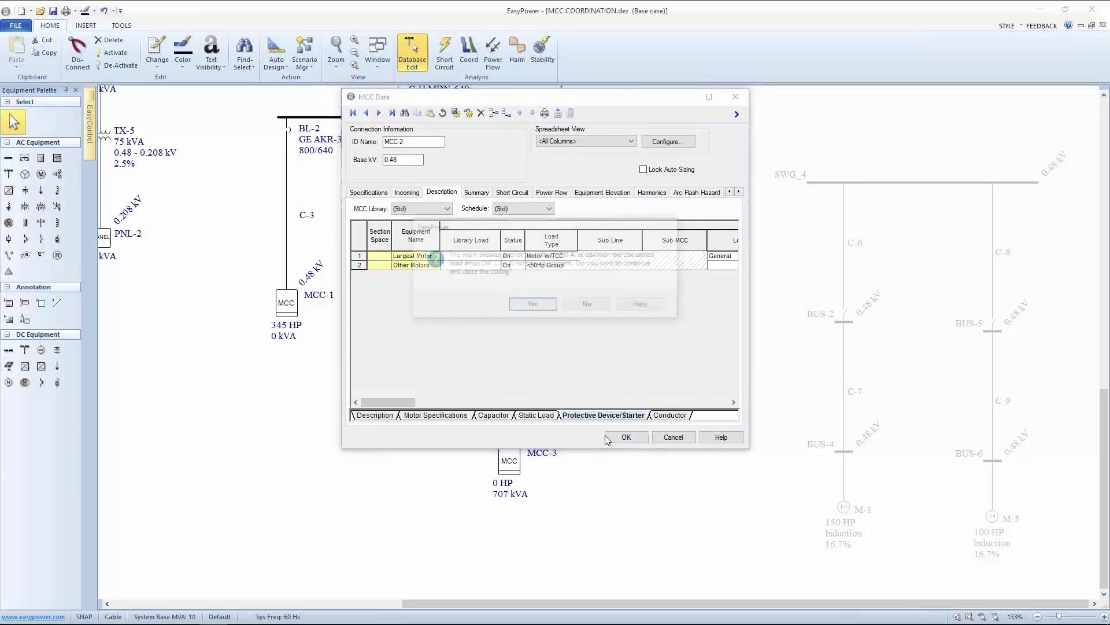
left_click(528, 305)
Deactivate cable C-10 and MCC-3 on the one-line.
left_click_drag(457, 343, 585, 521)
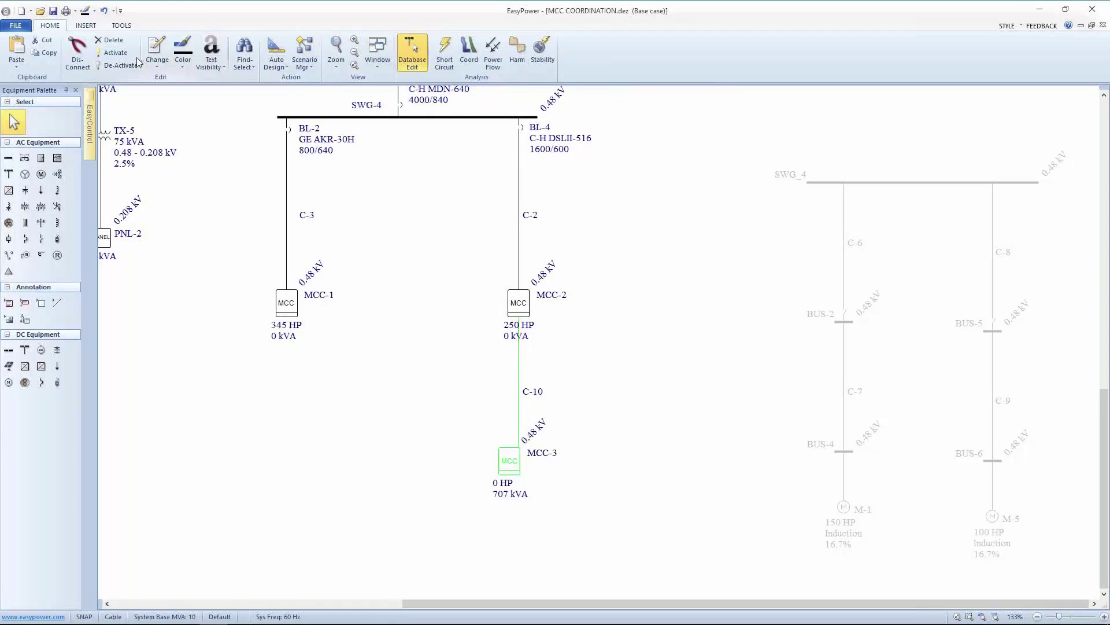
left_click(107, 64)
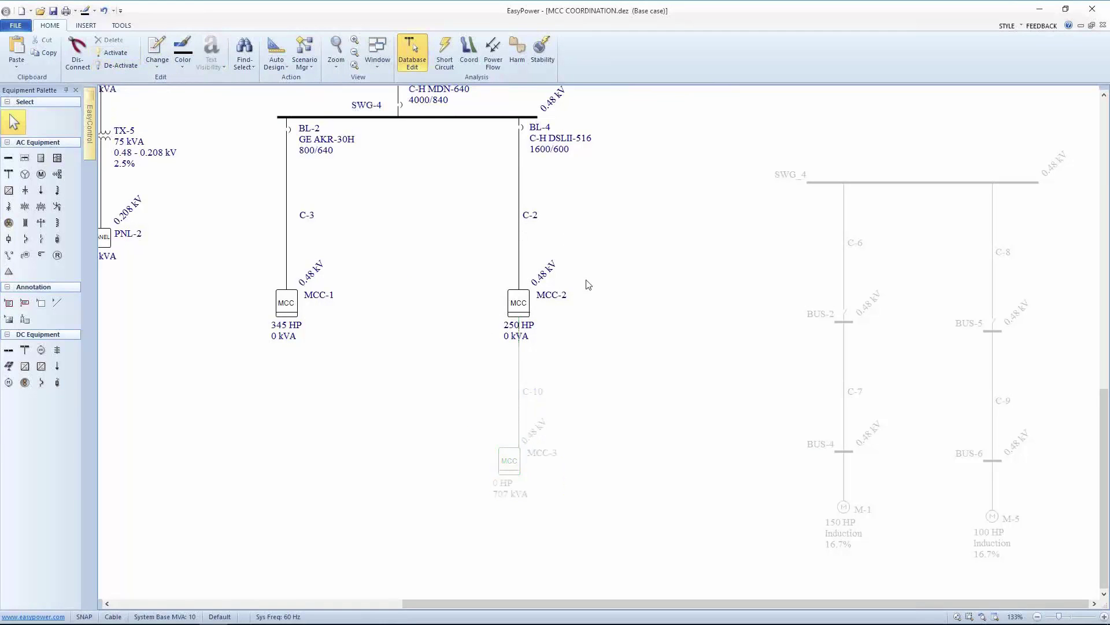
Plot the time-current curves for the path from TX-2 through BL-1, SWG-4, BL-4 and C-2 to MCC-2.
left_click_drag(542, 323, 551, 389)
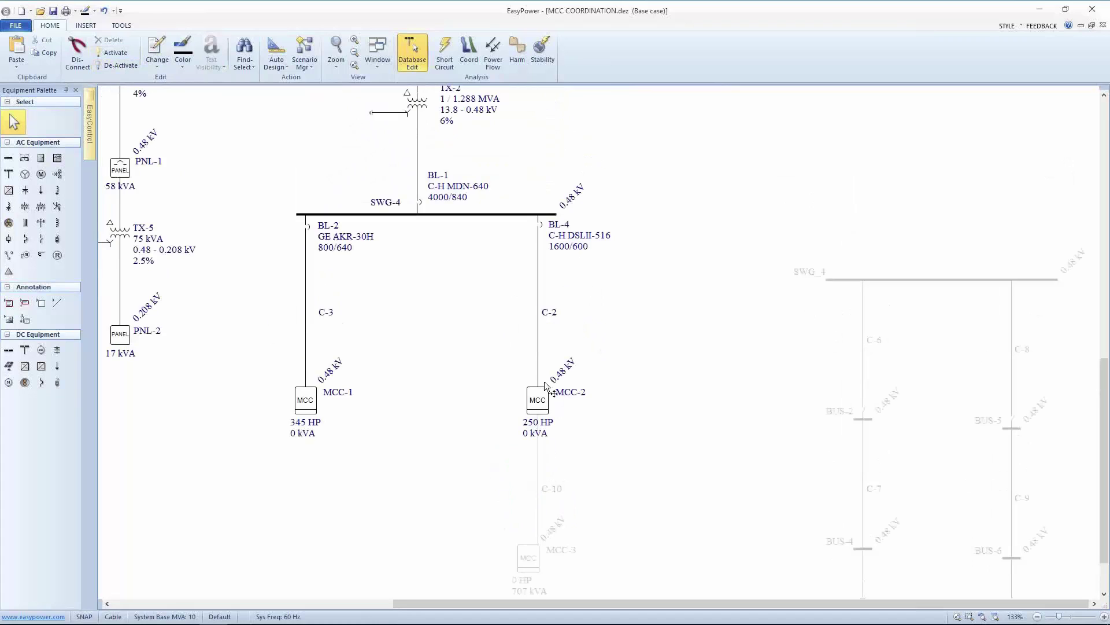
left_click_drag(445, 243, 456, 280)
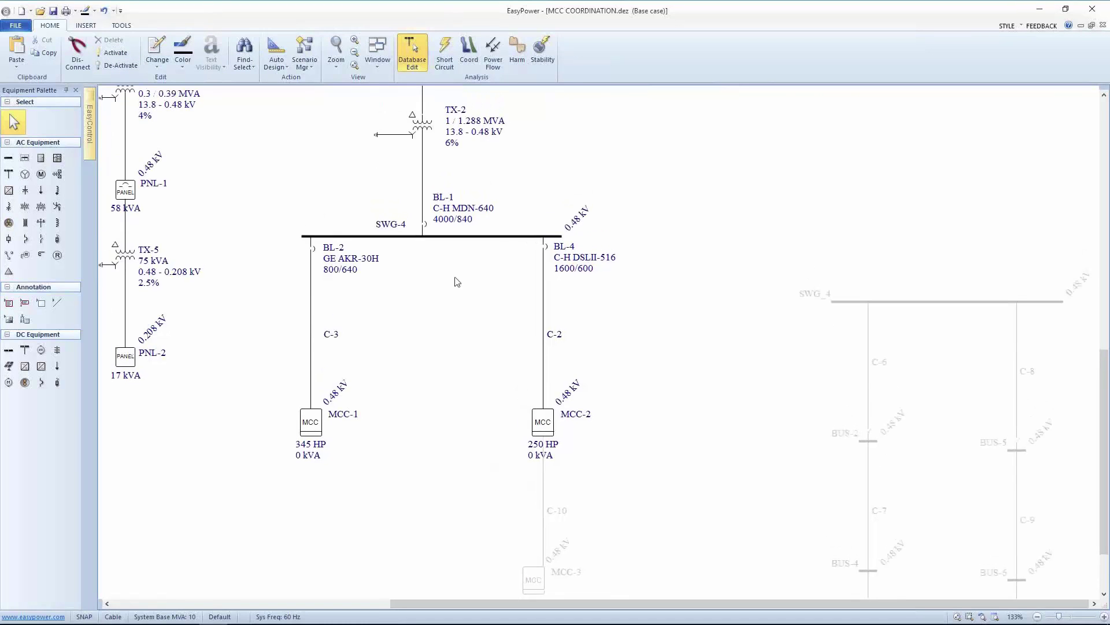
left_click_drag(589, 425, 377, 110)
left_click_drag(598, 184, 617, 212)
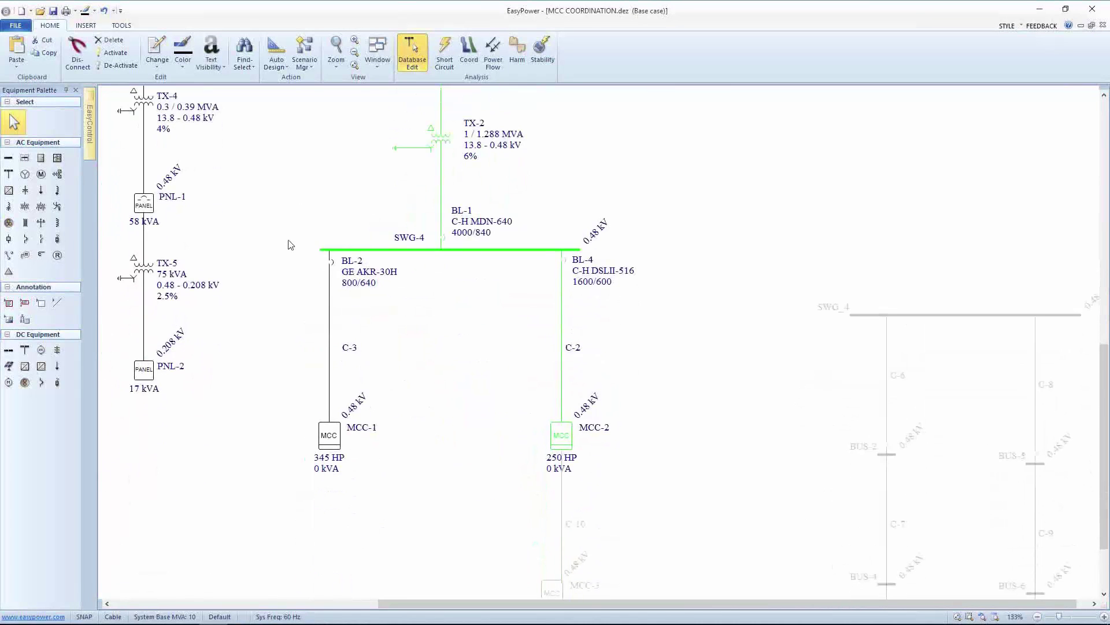
left_click(441, 48)
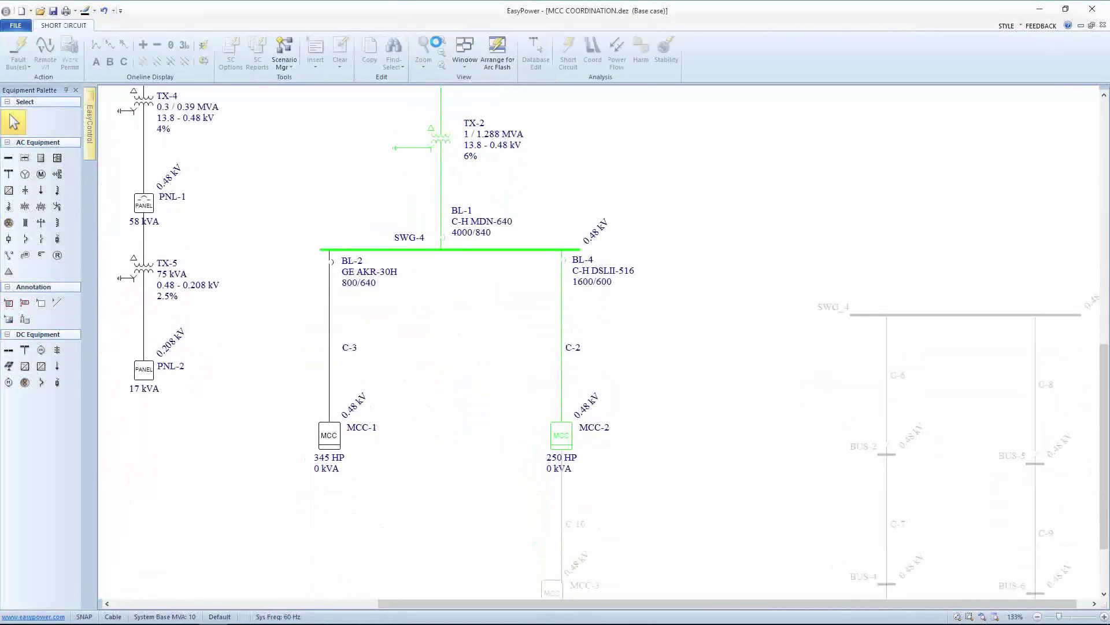
left_click(589, 51)
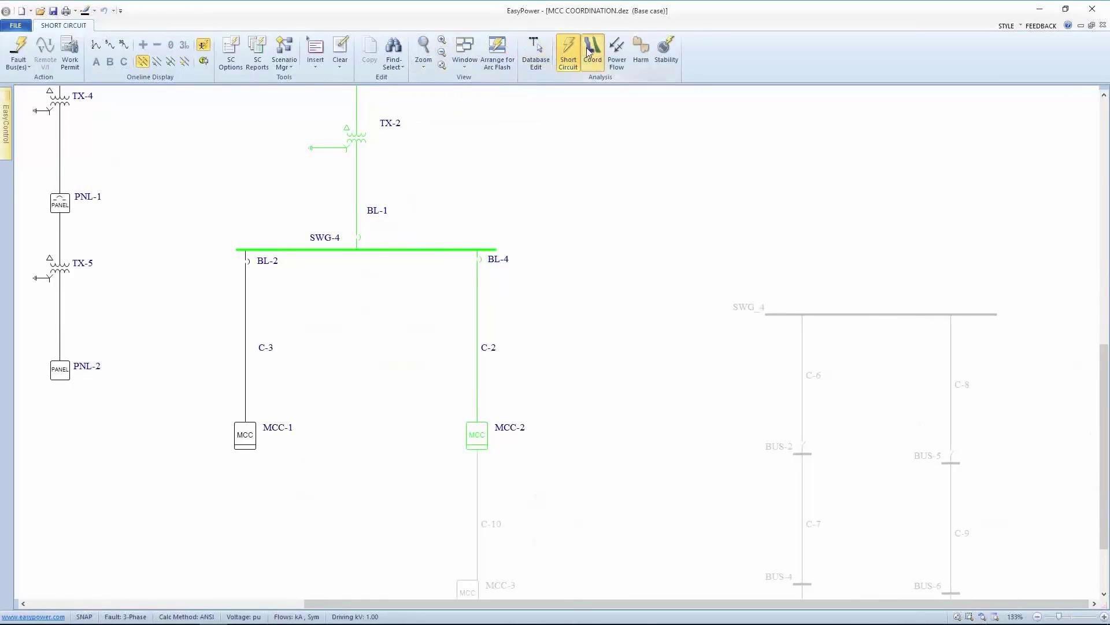
left_click(17, 51)
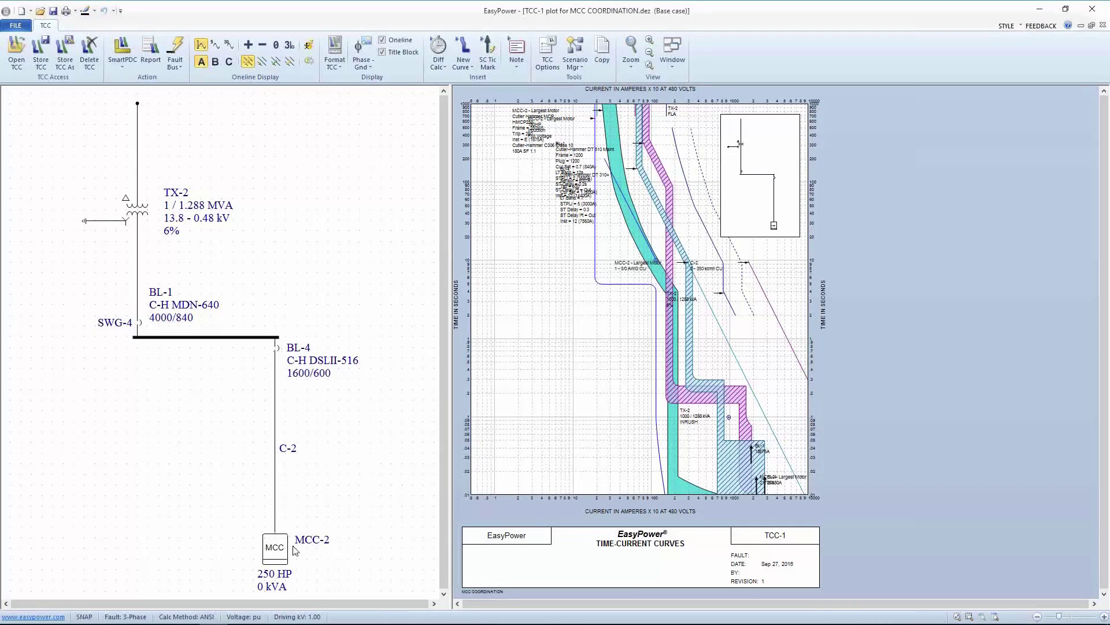
Hide the TCC title block and spread out the MCC-2 motor breaker, BL-4 and BL-1 labels so they no longer overlap.
left_click_drag(517, 150, 513, 304)
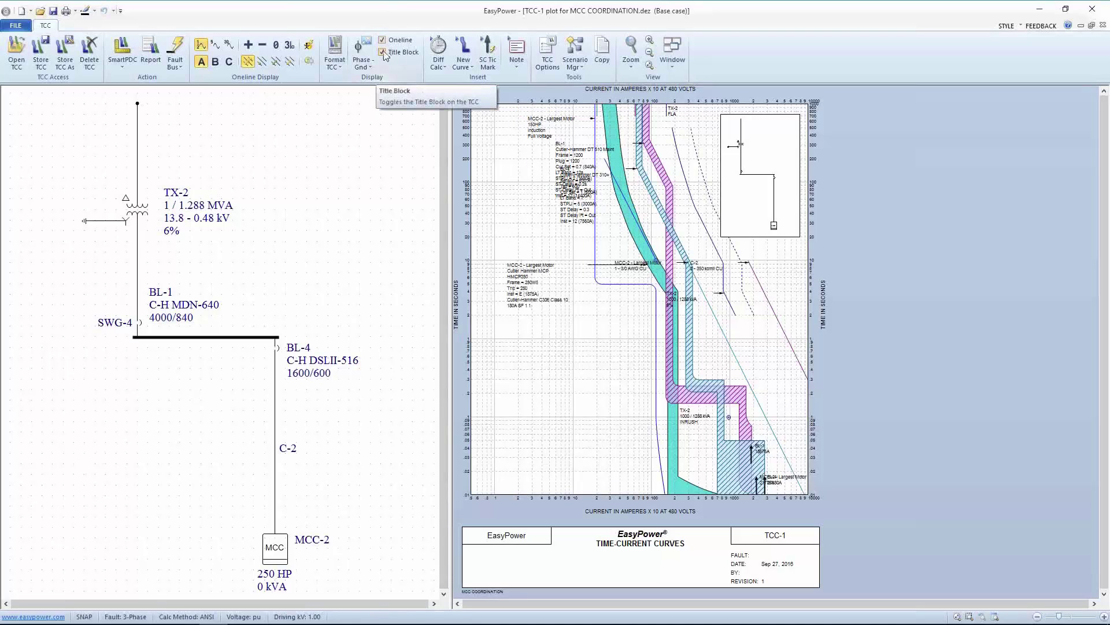
left_click(383, 52)
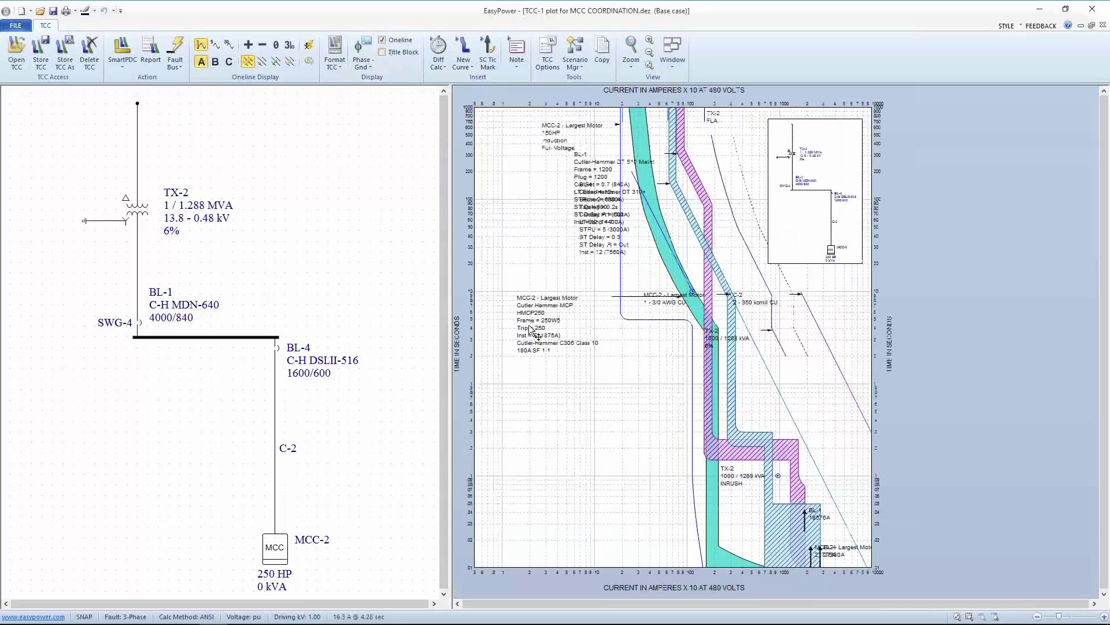
left_click_drag(531, 329, 514, 518)
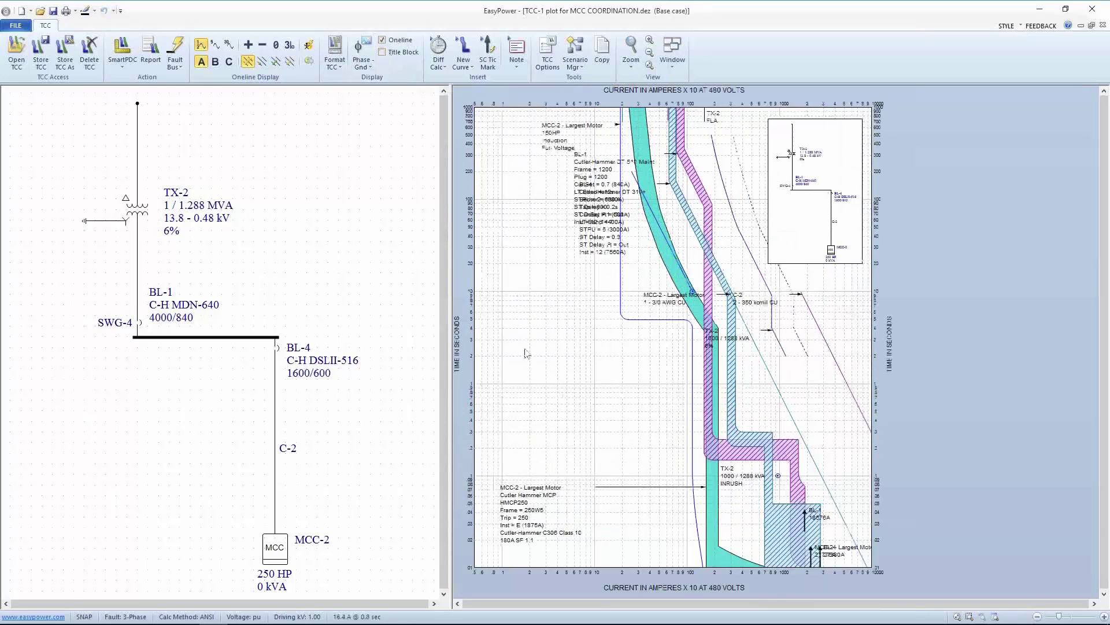
left_click_drag(581, 249, 536, 441)
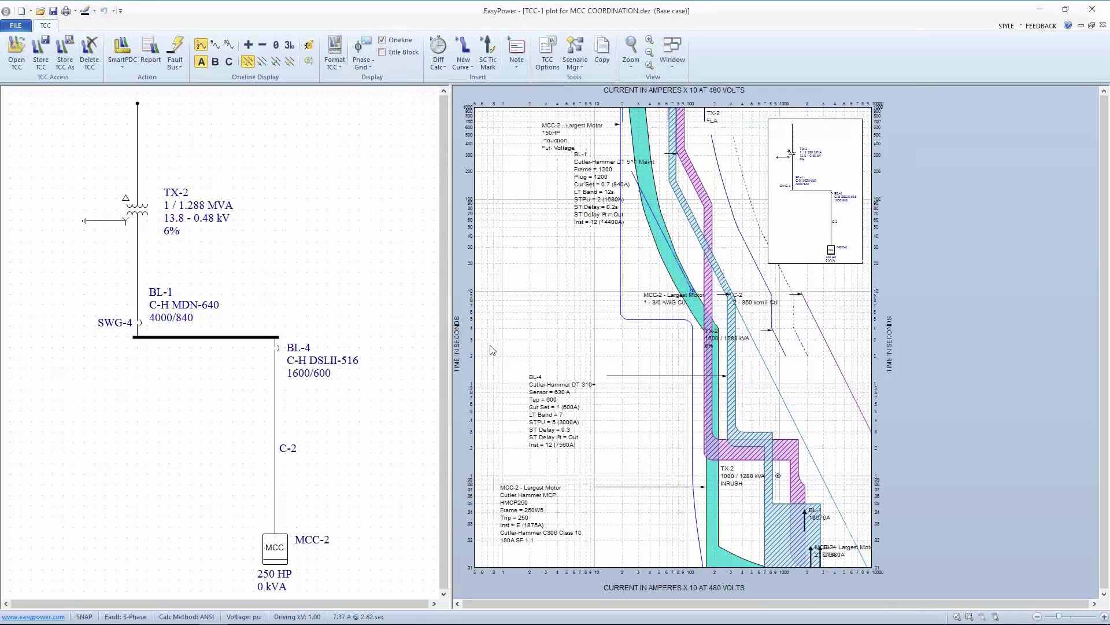
left_click_drag(552, 393, 542, 397)
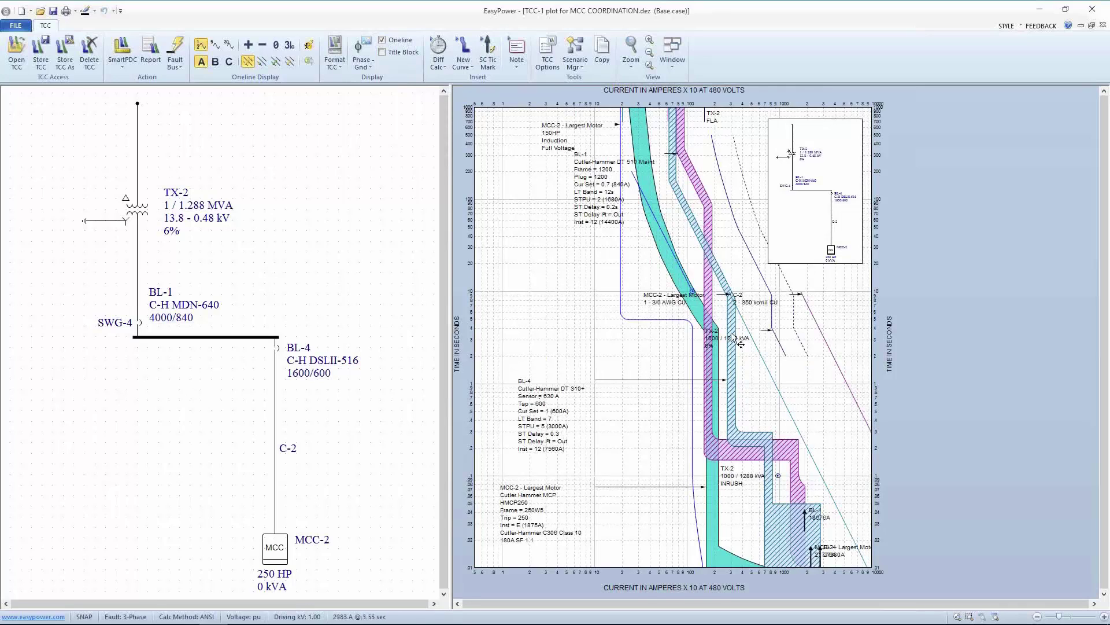
left_click_drag(596, 226, 530, 343)
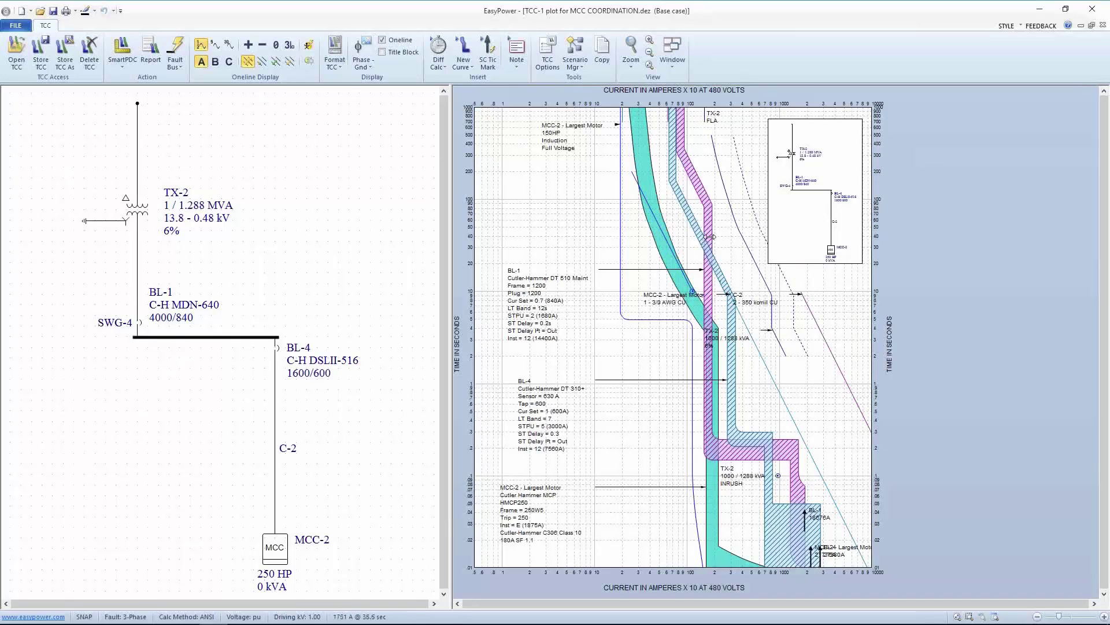
Adjust BL-1's curve to a short-time pickup of 6 (5040 A) and a short-time delay of 0.5 s.
left_click_drag(710, 237, 754, 240)
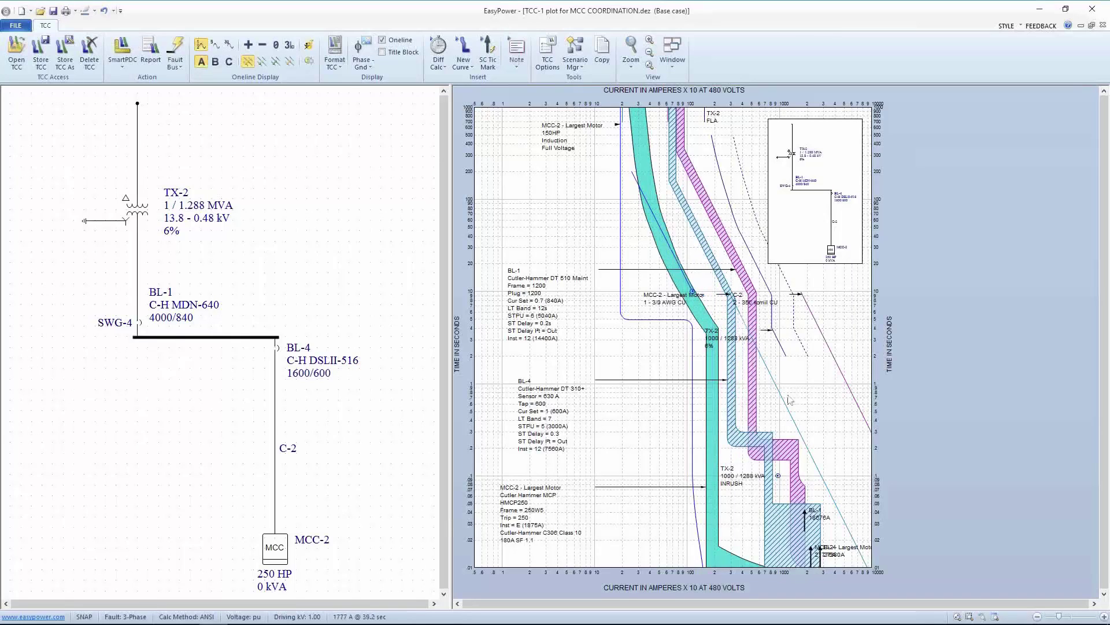
left_click_drag(777, 438, 781, 414)
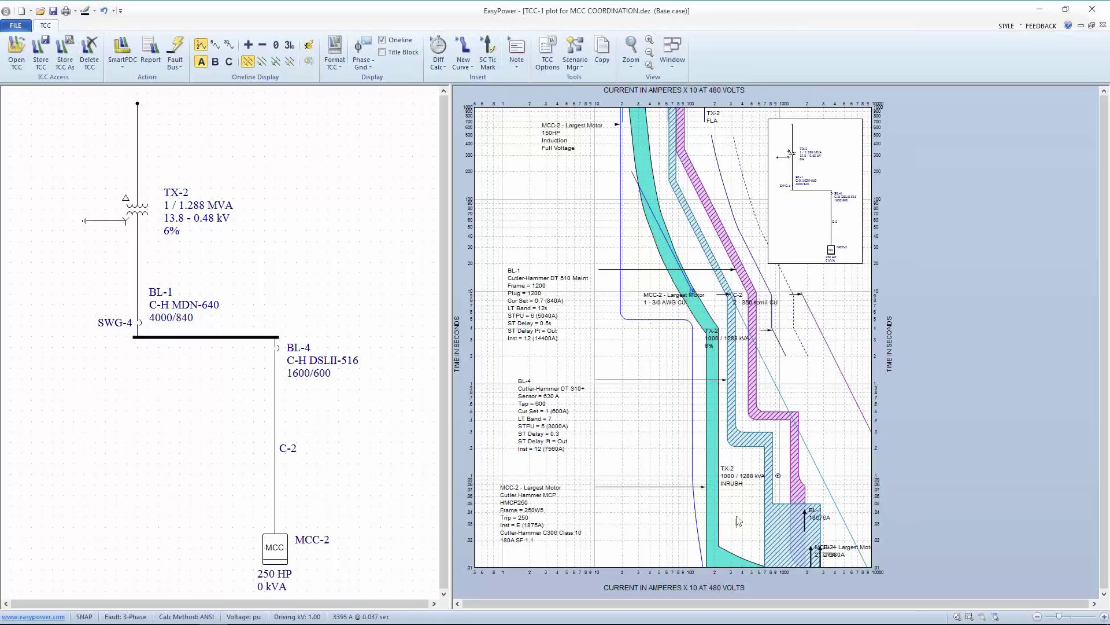
Fault the MCC-2 bus and remove the MCC-2 largest motor's breaker curve from the TCC plot.
left_click(277, 545)
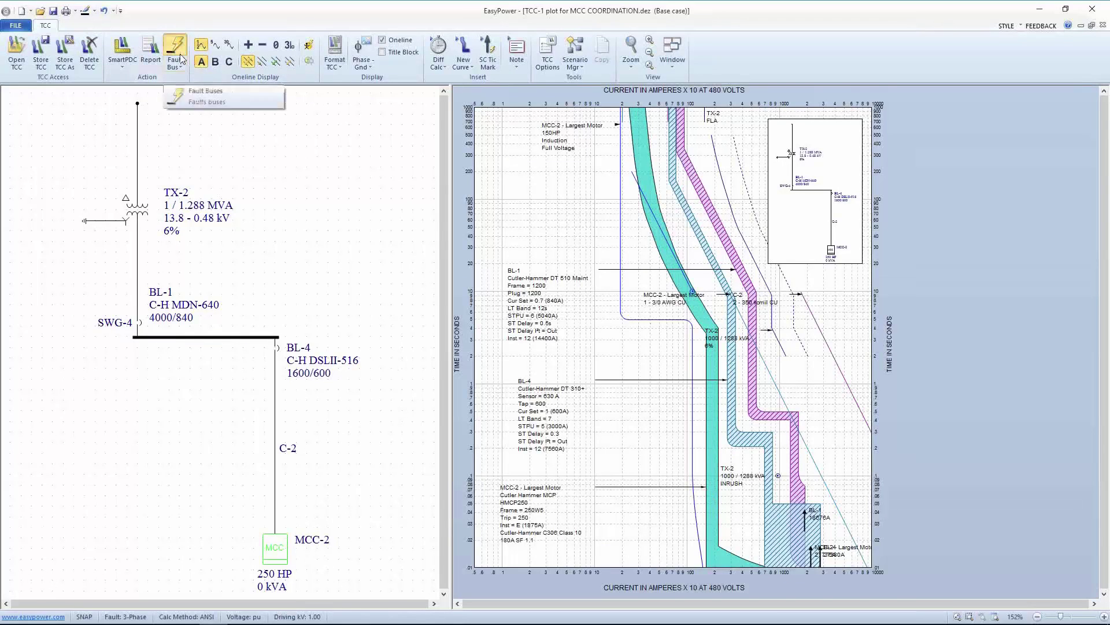
left_click(200, 62)
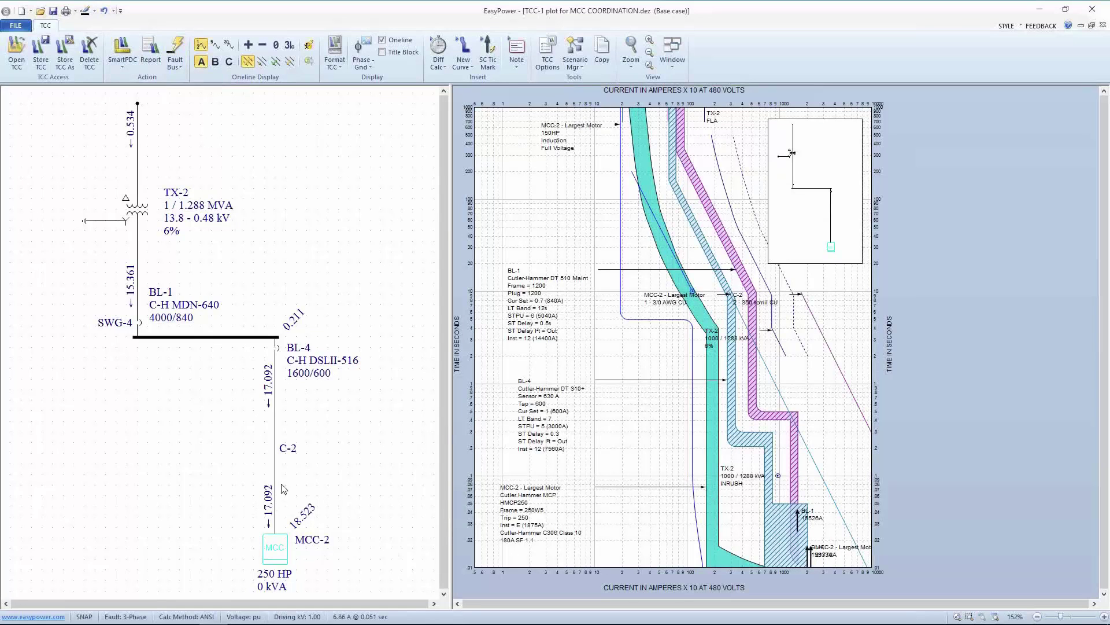
left_click_drag(602, 446, 552, 313)
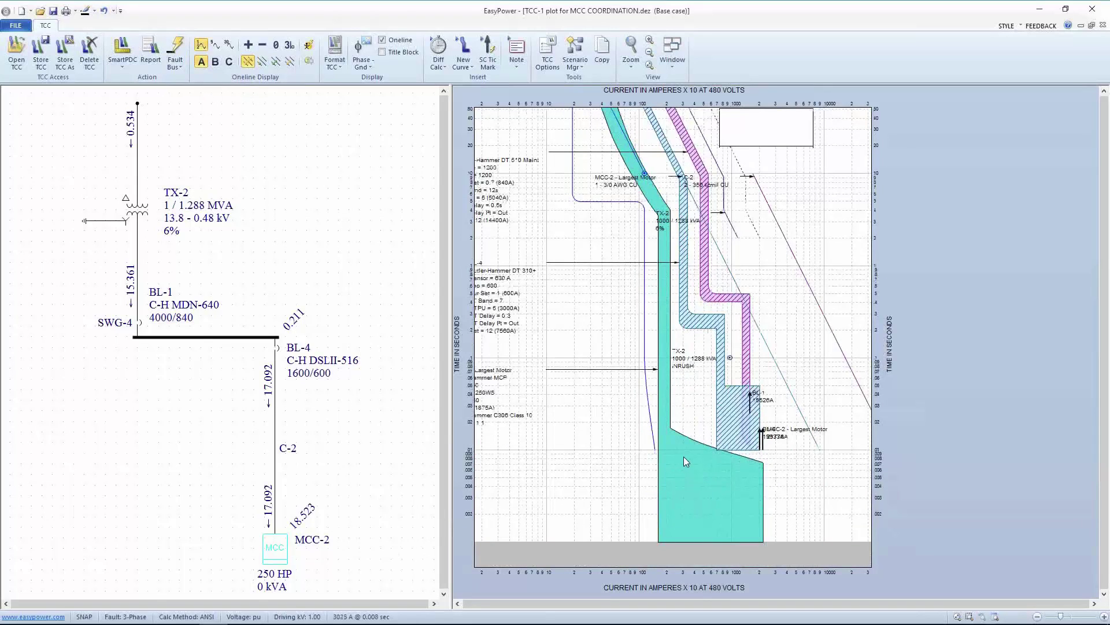
mouse_move(698, 458)
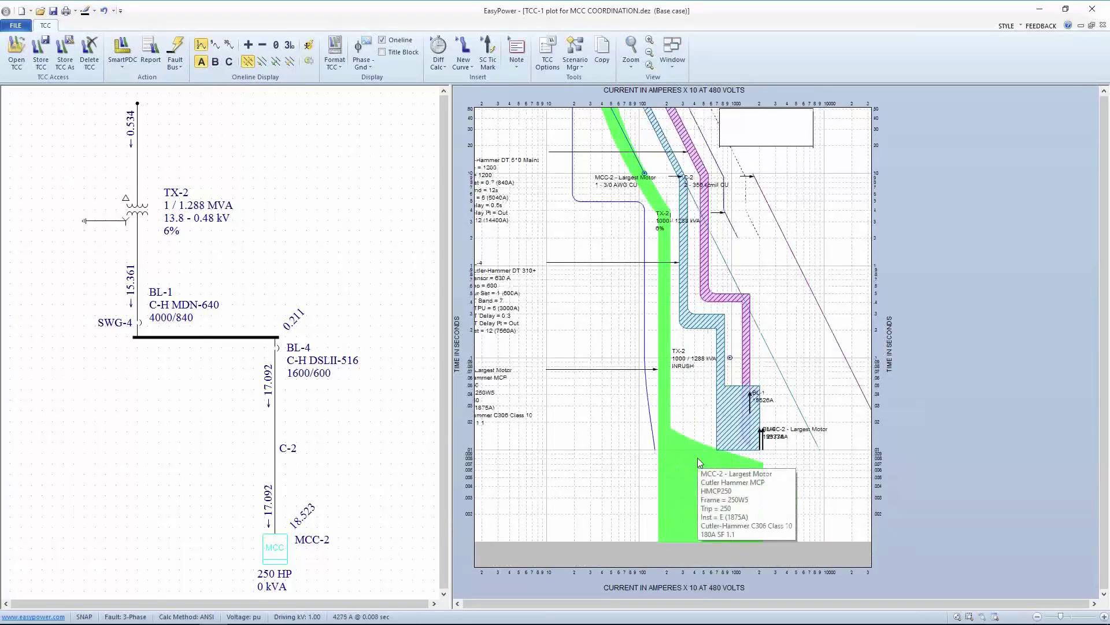
Insert an arcing current tick mark on BL-4's curve and place it at the upper edge of the instantaneous band.
right_click(727, 411)
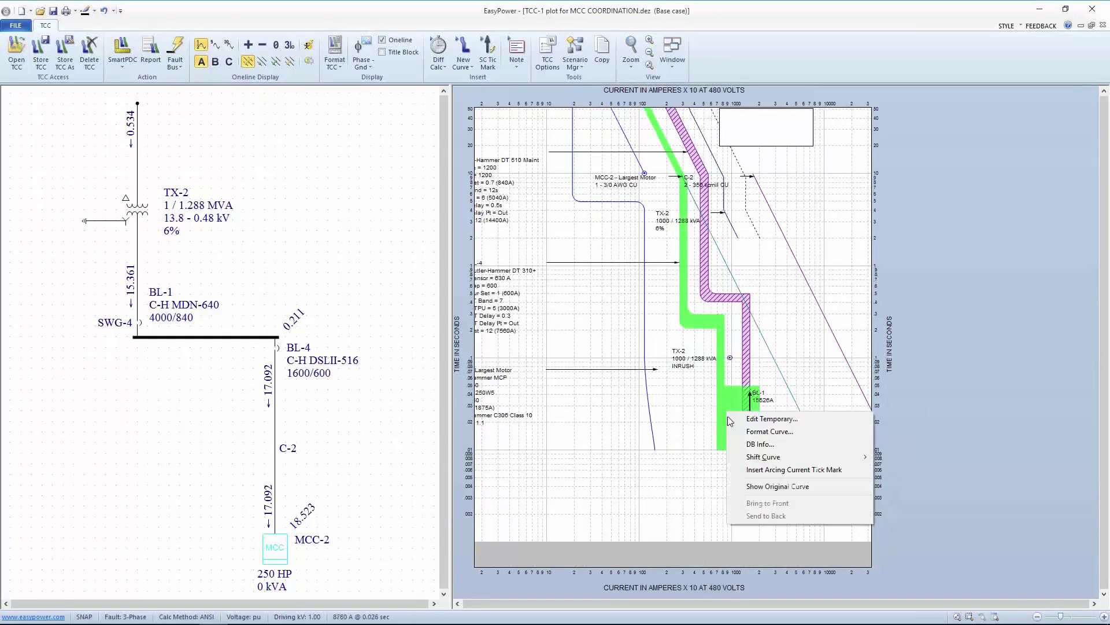
left_click(755, 470)
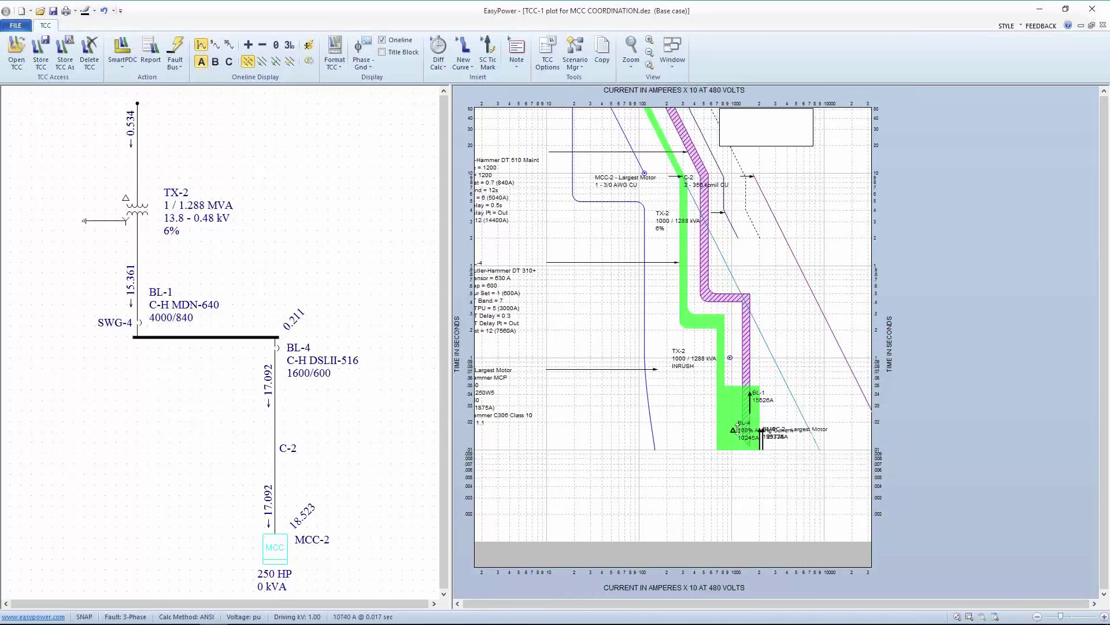
left_click(735, 412)
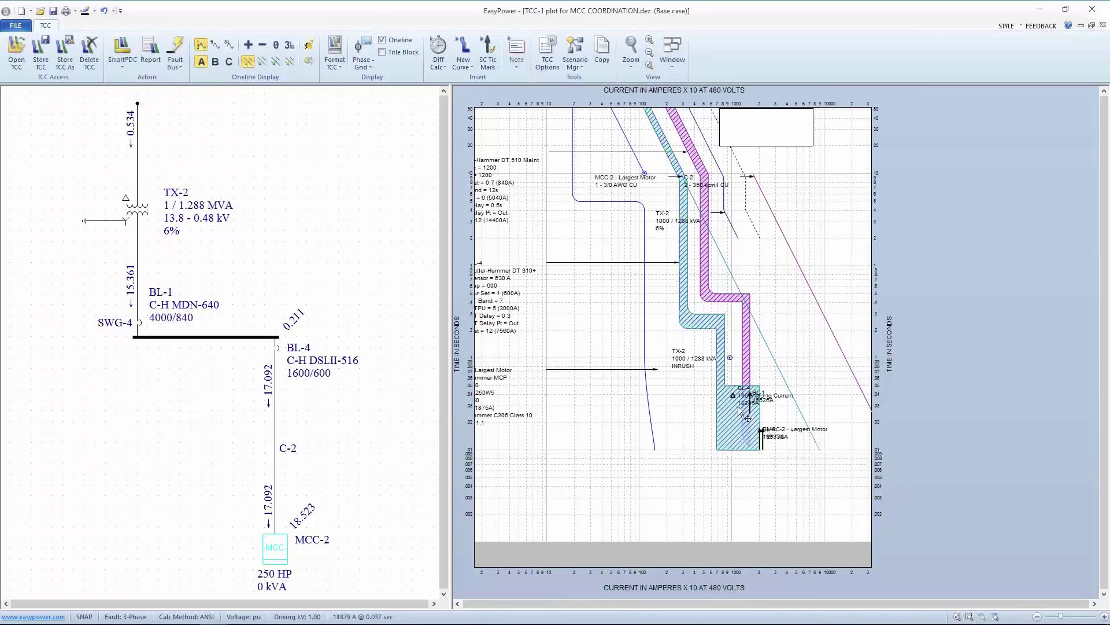
scroll(690, 436, "up", 3)
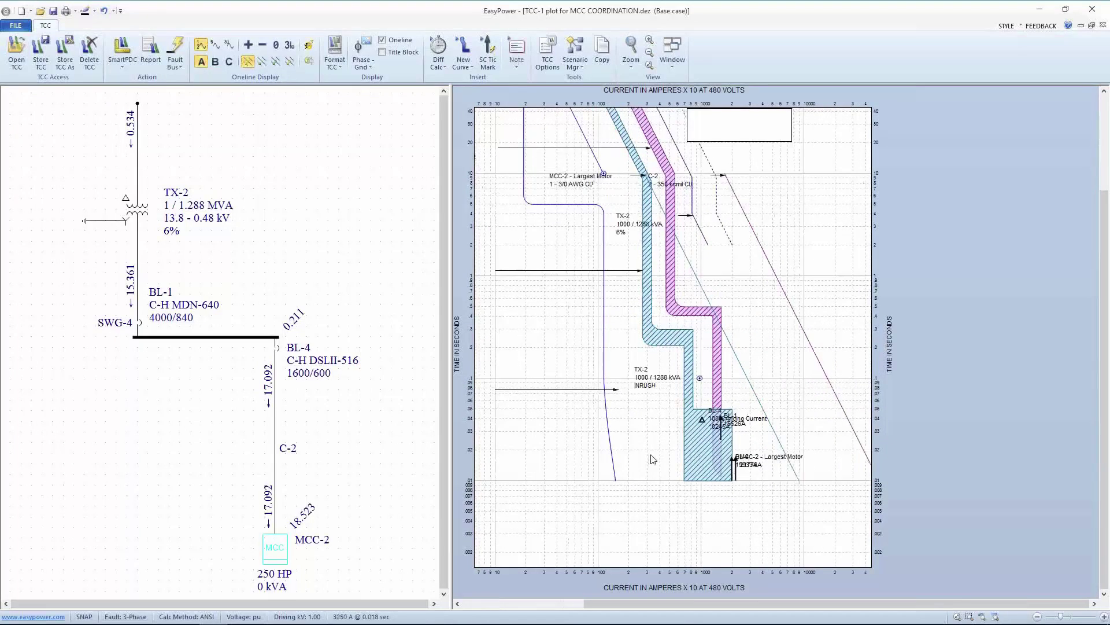
left_click_drag(706, 427, 707, 417)
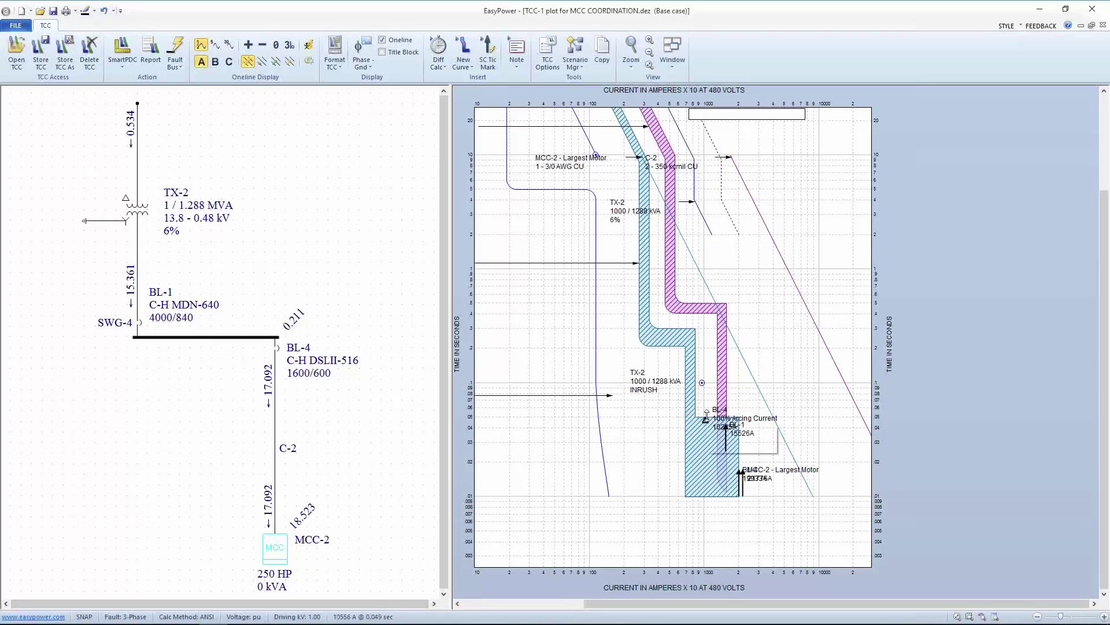
mouse_move(706, 412)
Fault the SWG-4 bus, insert an arcing current tick mark on BL-1's curve and move it onto the short-time delay band.
left_click(228, 338)
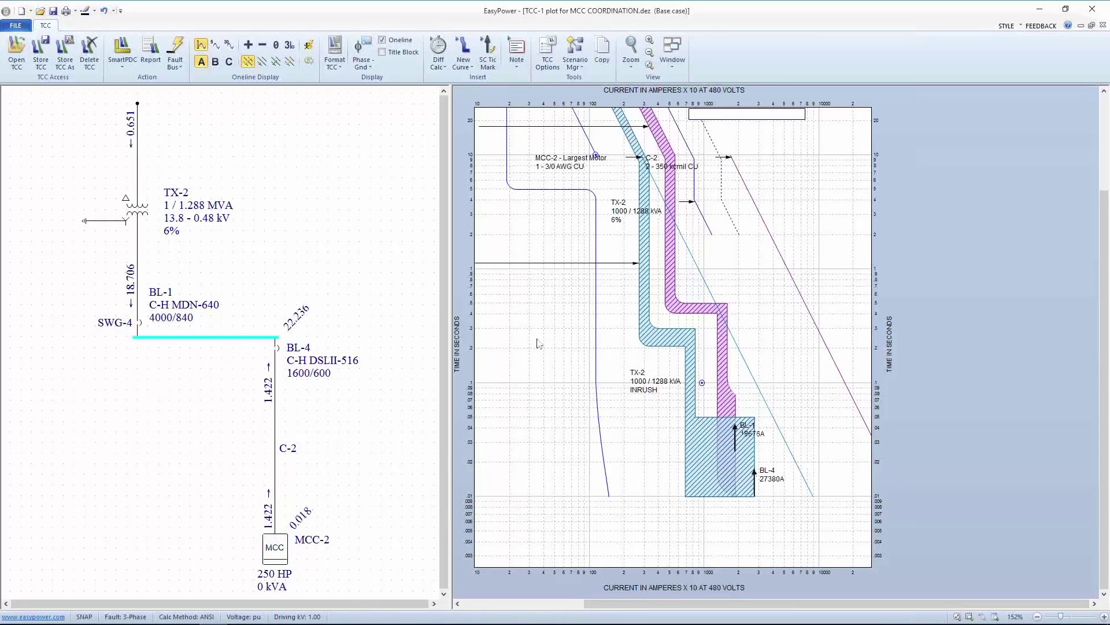
right_click(707, 313)
left_click(752, 367)
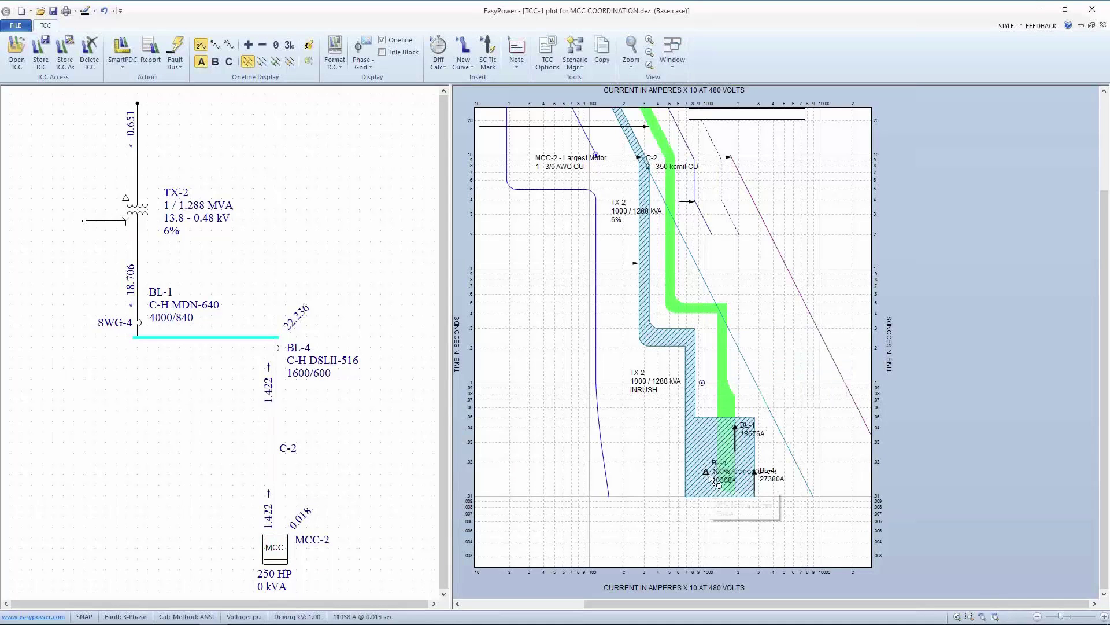
left_click_drag(707, 471, 699, 315)
left_click_drag(701, 308, 701, 302)
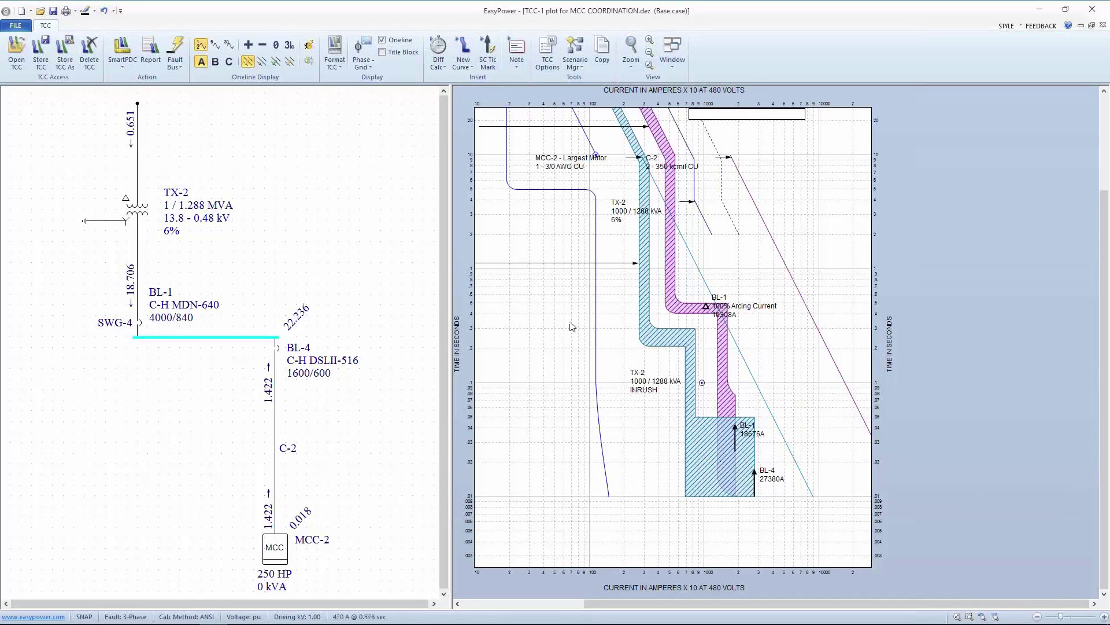
Add a time-difference calculation between the BL-4 and BL-1 curves and align it with BL-1's arcing current tick mark.
left_click(694, 445)
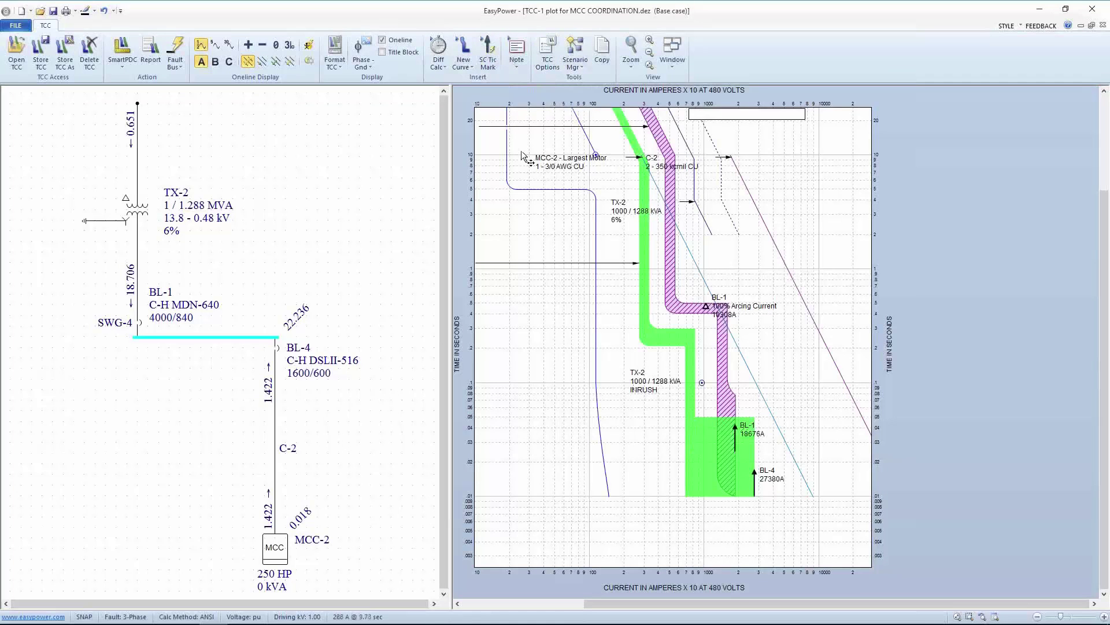
left_click(675, 282)
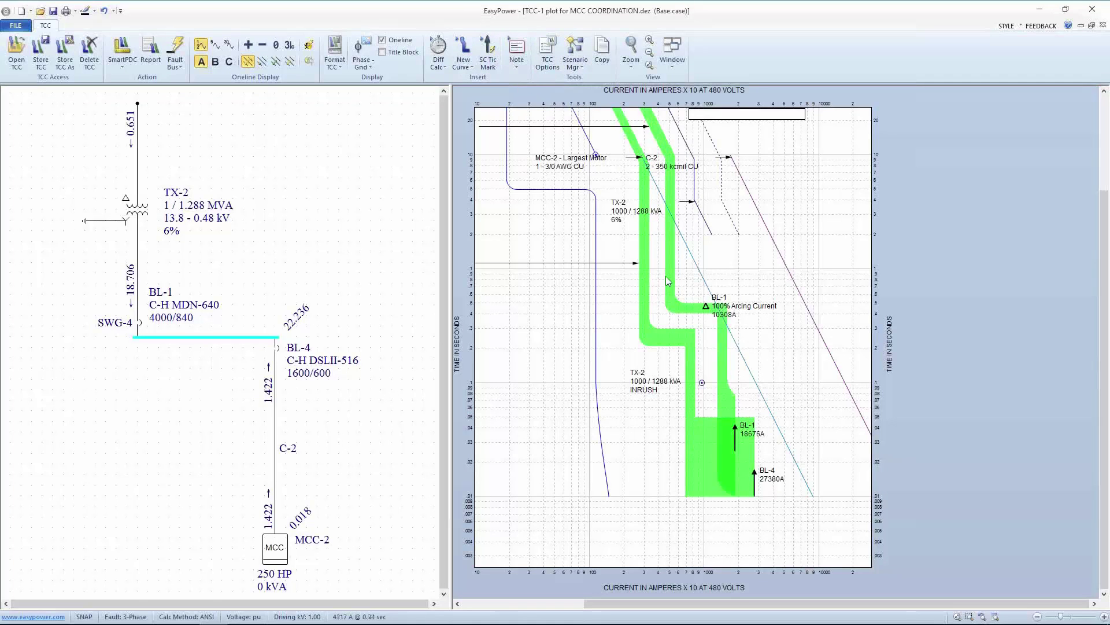
left_click(438, 48)
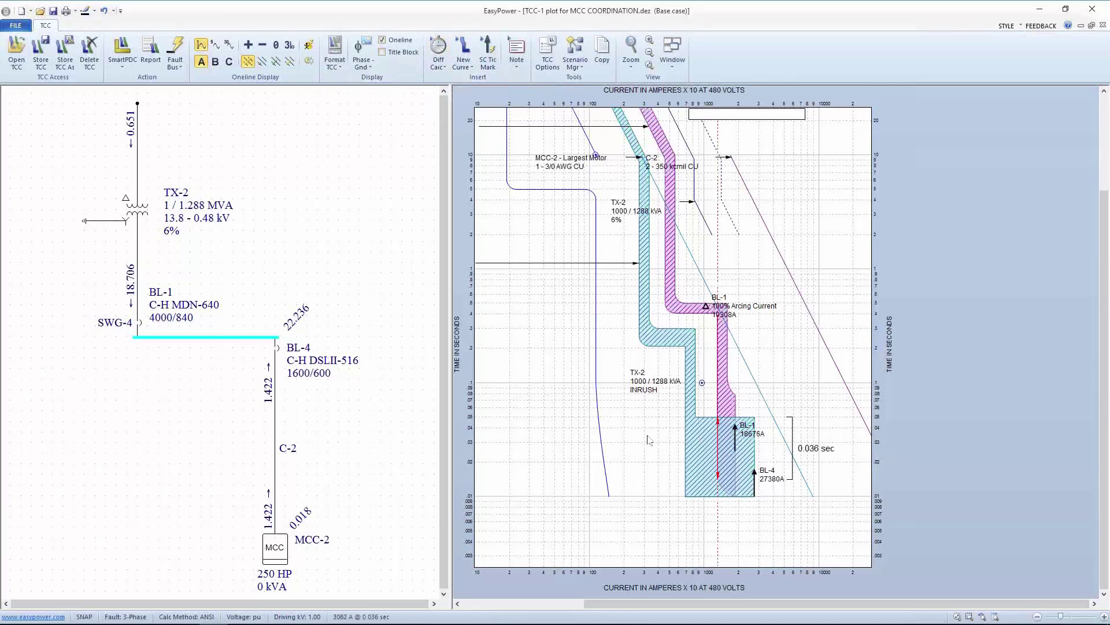
left_click_drag(717, 443, 702, 444)
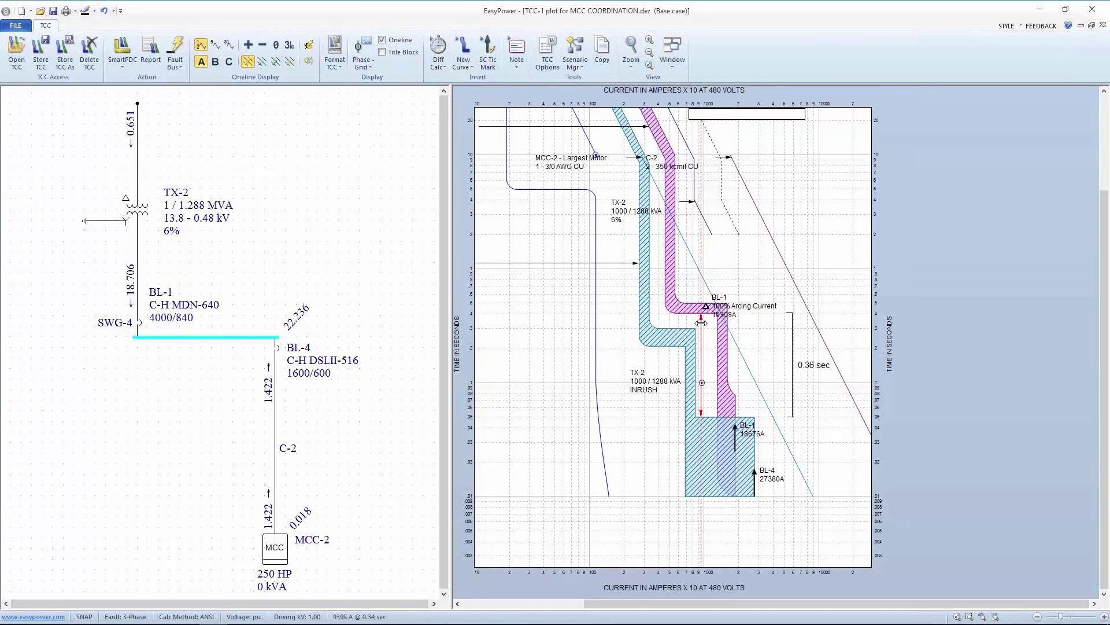
left_click_drag(700, 354, 706, 355)
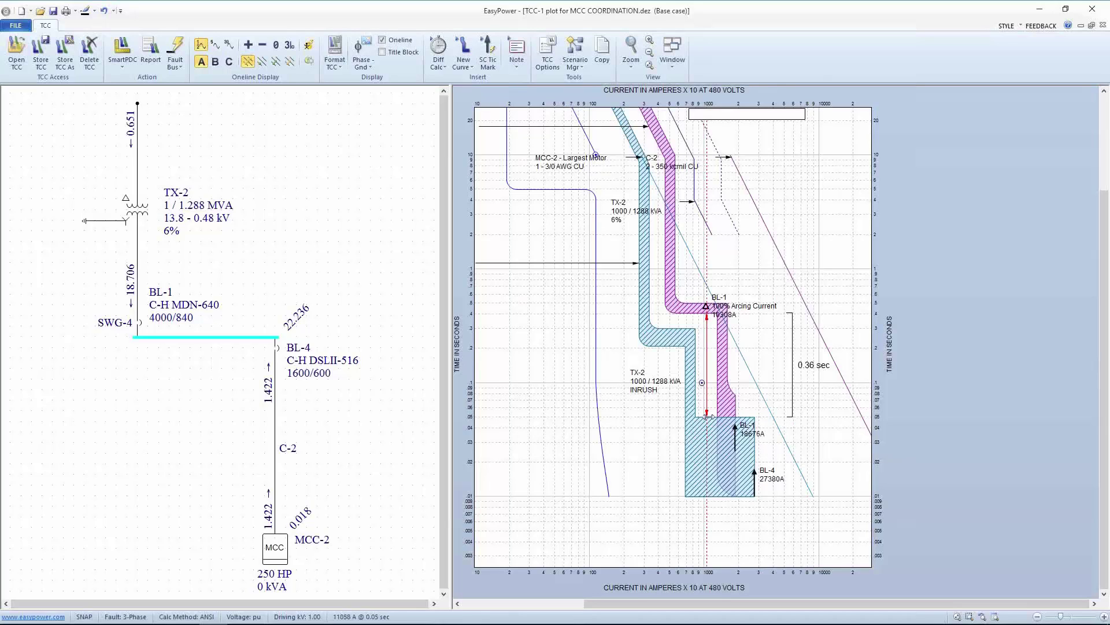
mouse_move(707, 418)
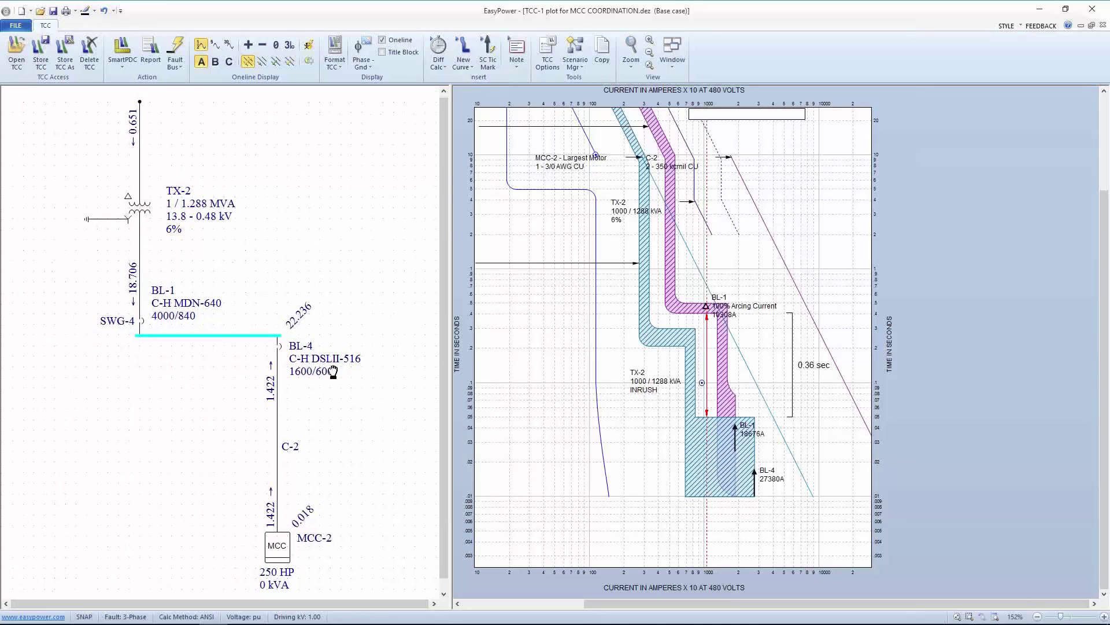
scroll(308, 291, "down", 2)
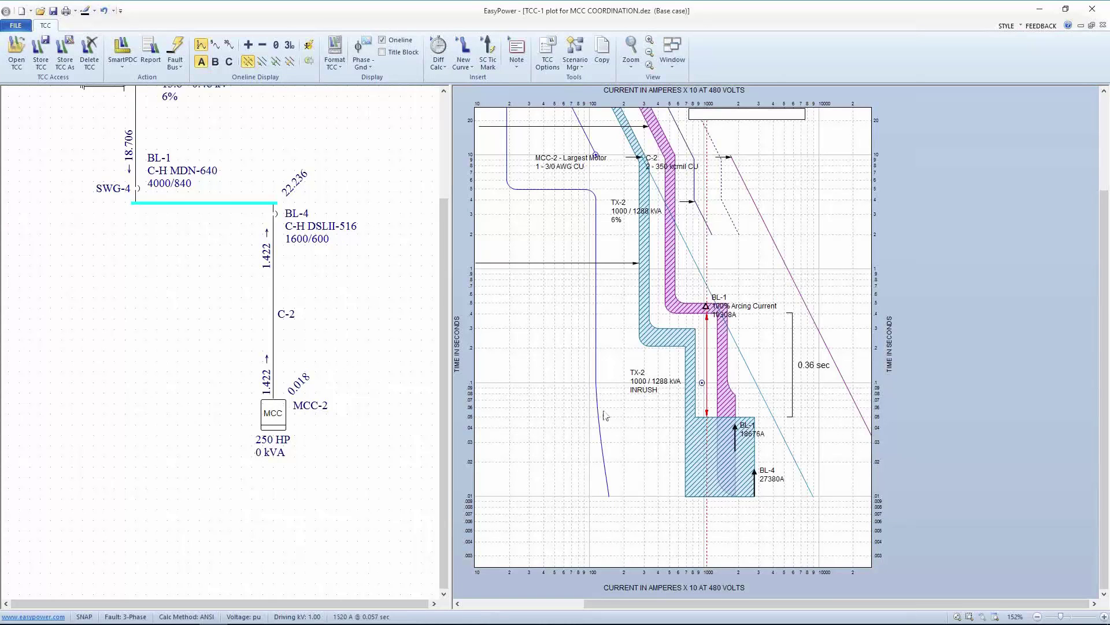
left_click(282, 415)
double_click(280, 412)
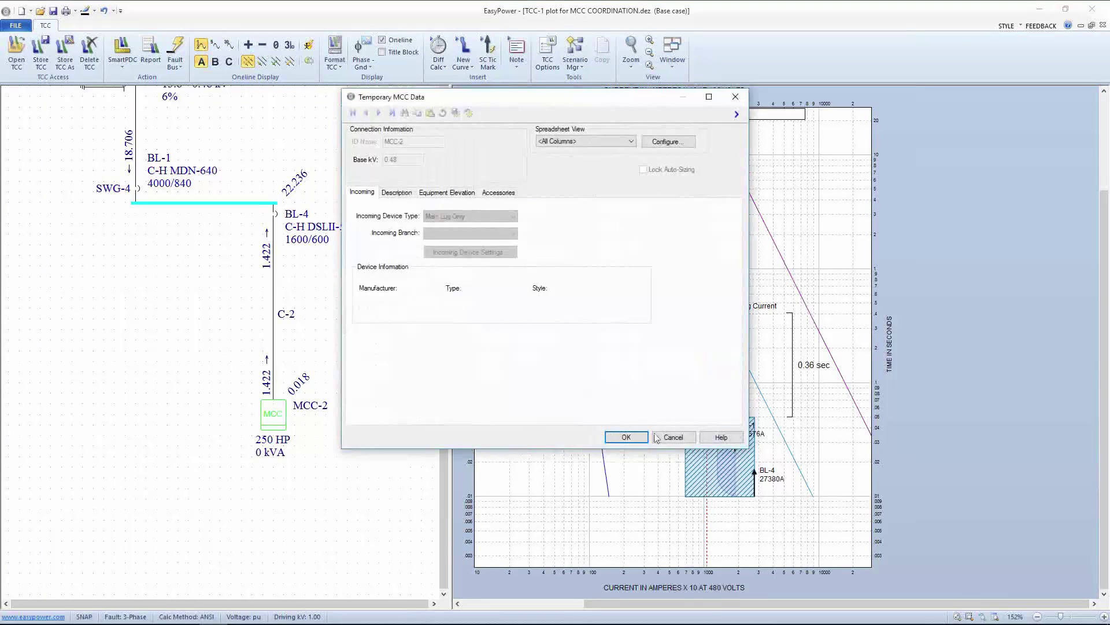
left_click(658, 437)
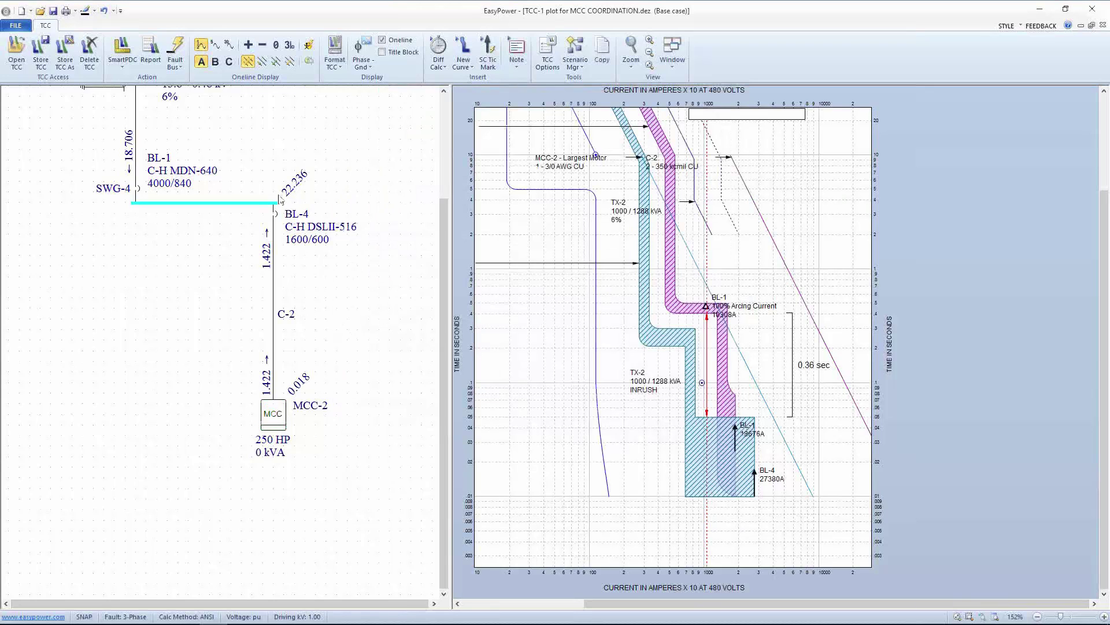
Fault MCC-2, display arc flash hazards on the one-line, and fault SWG-4 as well.
left_click(273, 399)
left_click(174, 50)
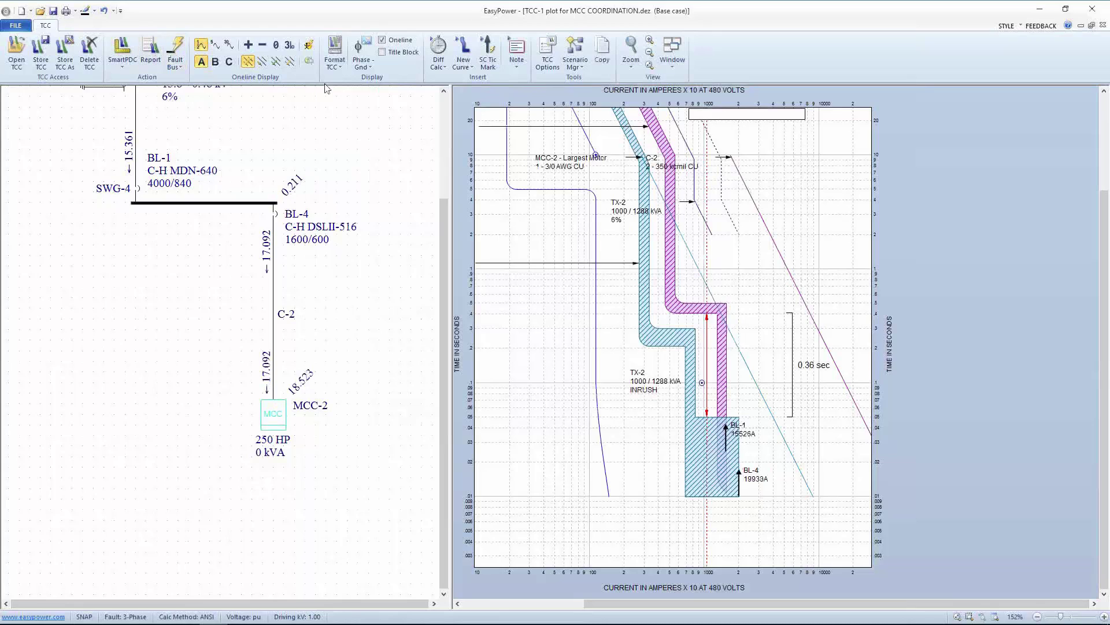
left_click(308, 45)
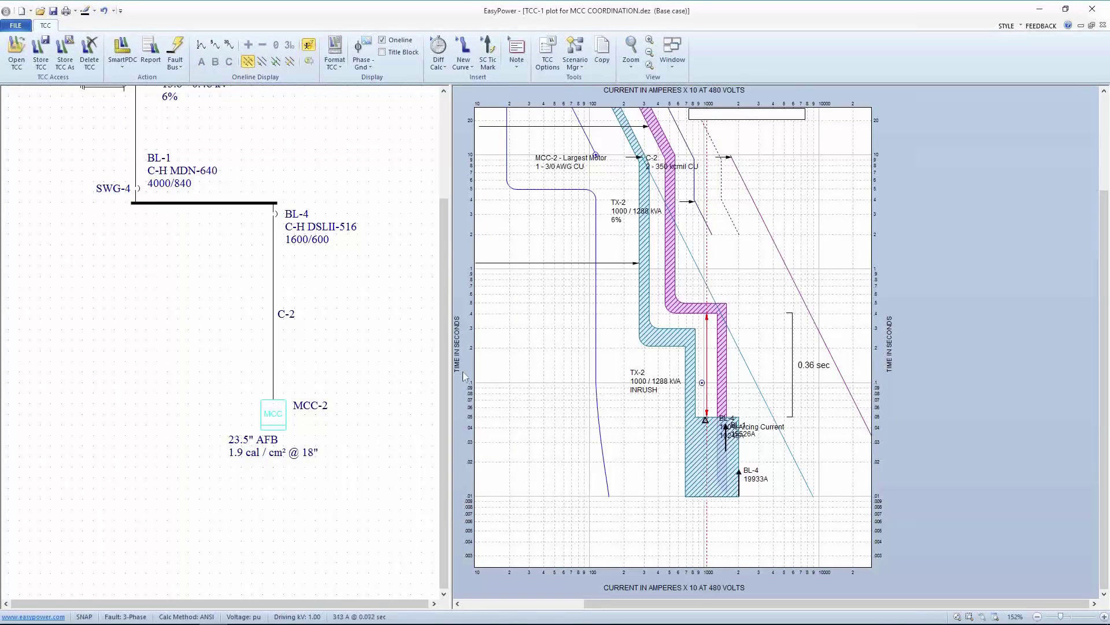
left_click(176, 47)
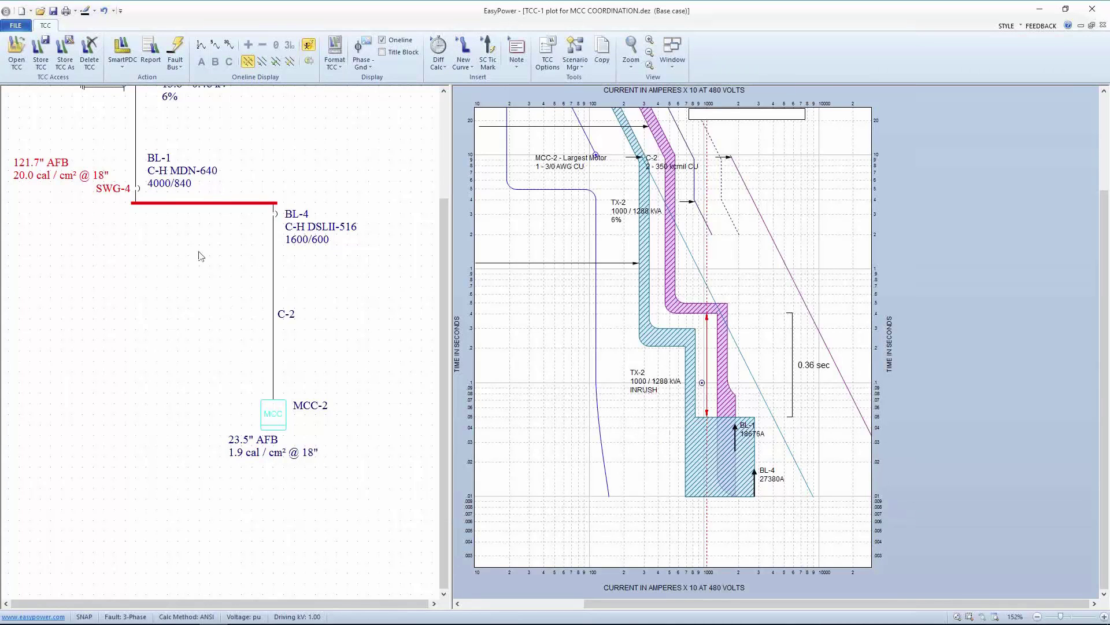
Close the TCC-1 plot without storing its changes.
left_click(20, 26)
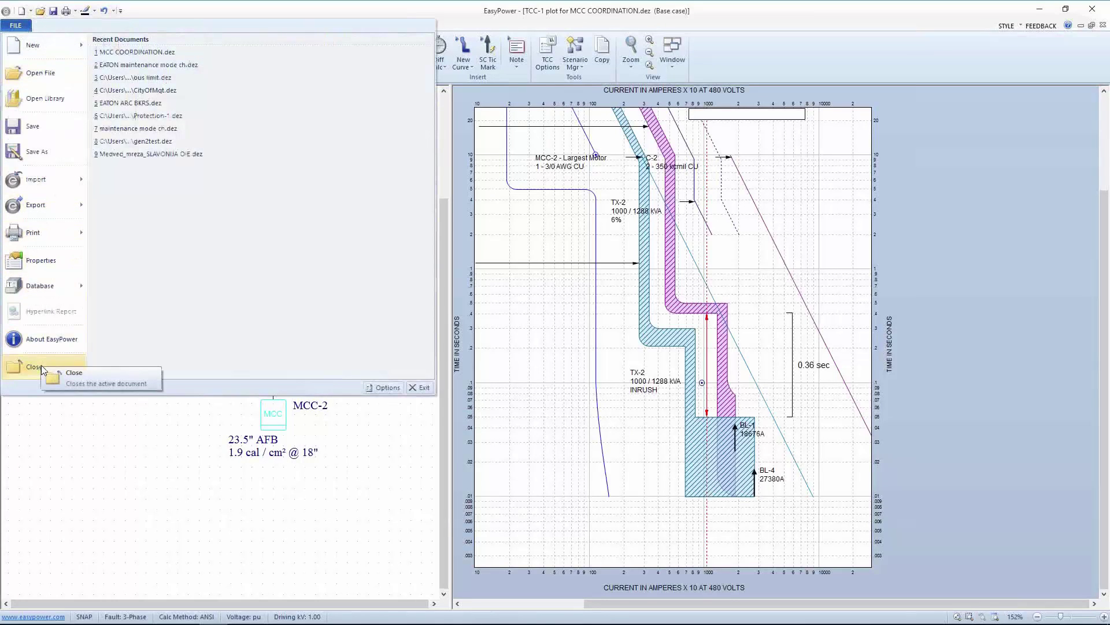
left_click(41, 366)
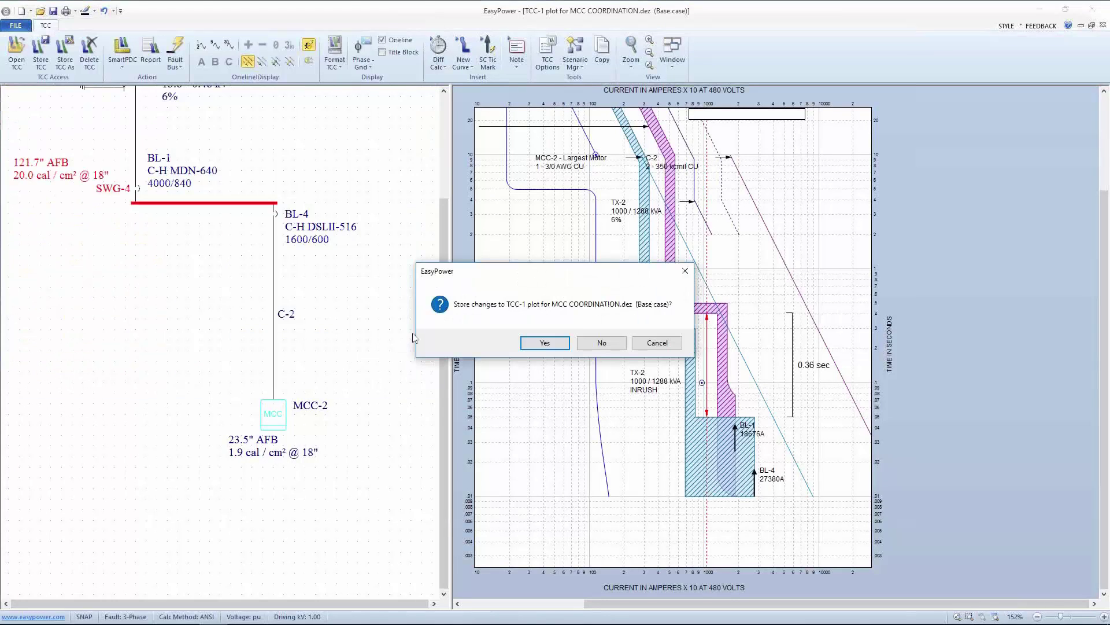
left_click(602, 347)
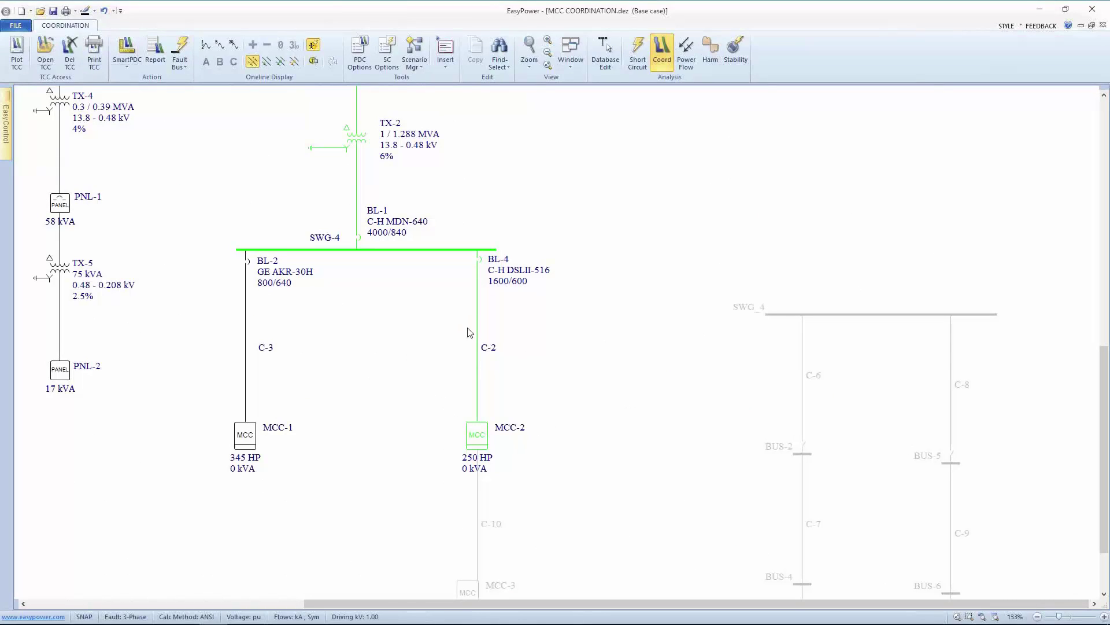
Return to database editing, saving the temporary changes to the database, and activate bus SWG_4 with its feeders to motors M-1 and M-5.
left_click_drag(470, 332, 351, 206)
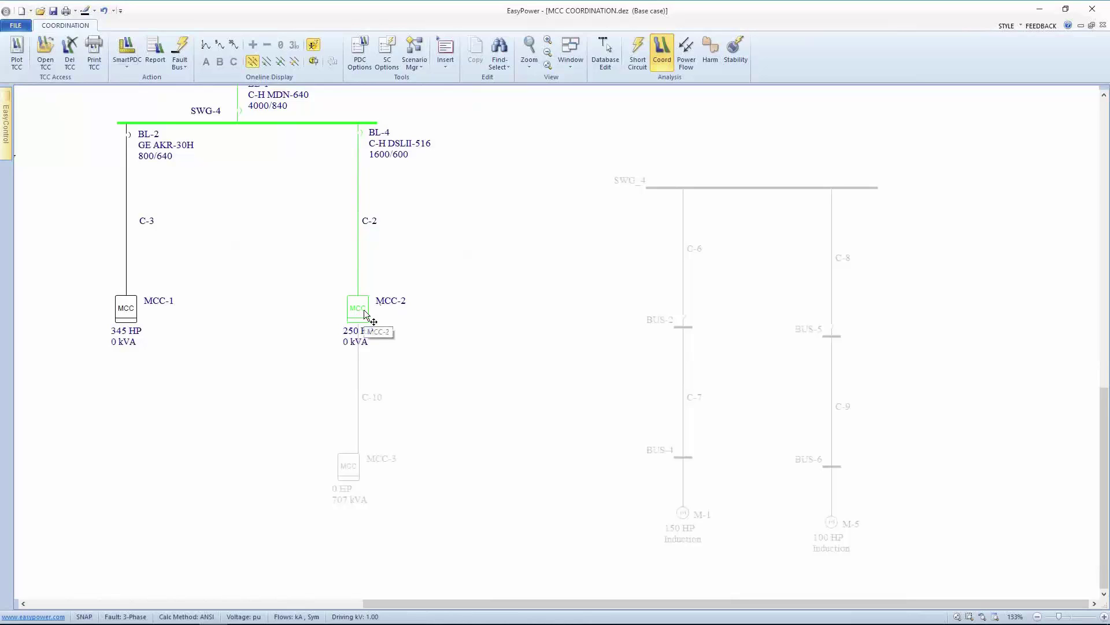
left_click_drag(564, 161, 908, 555)
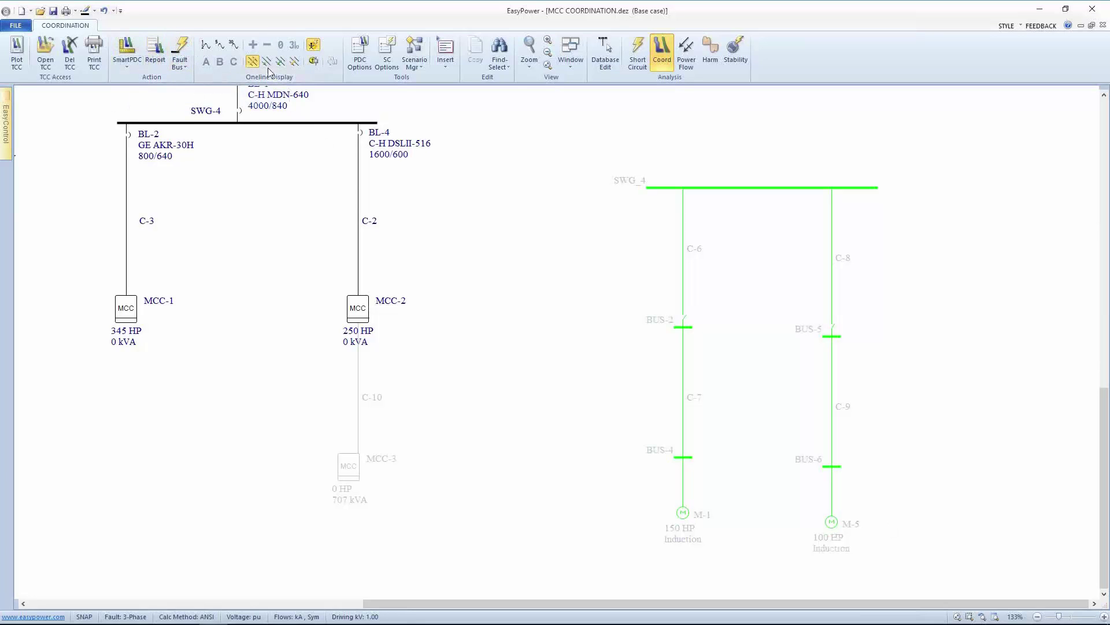
left_click(612, 58)
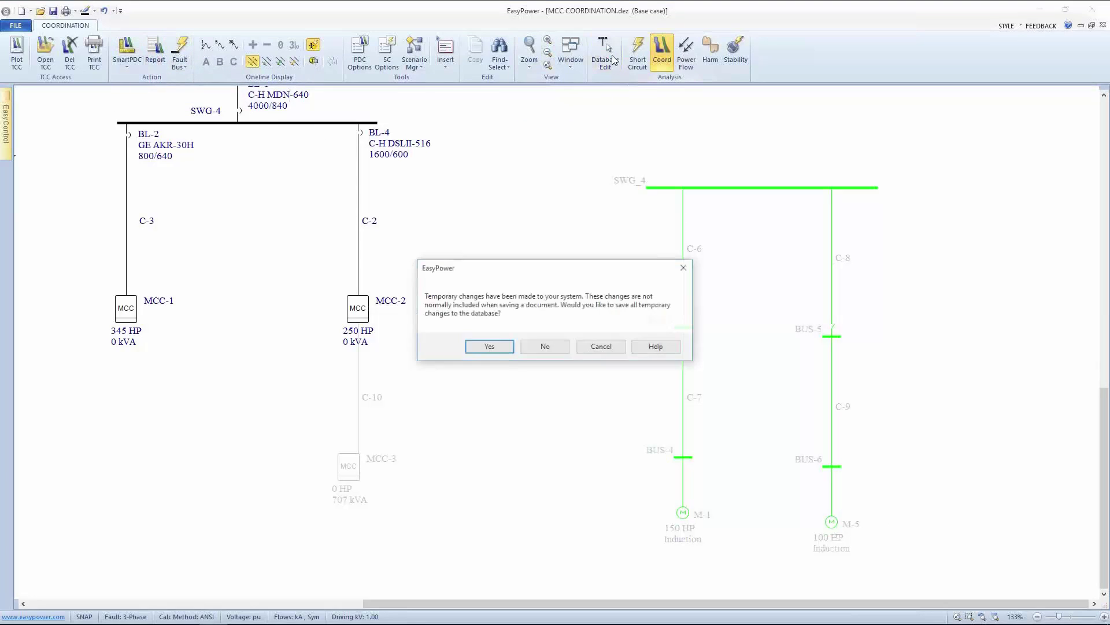
left_click(497, 346)
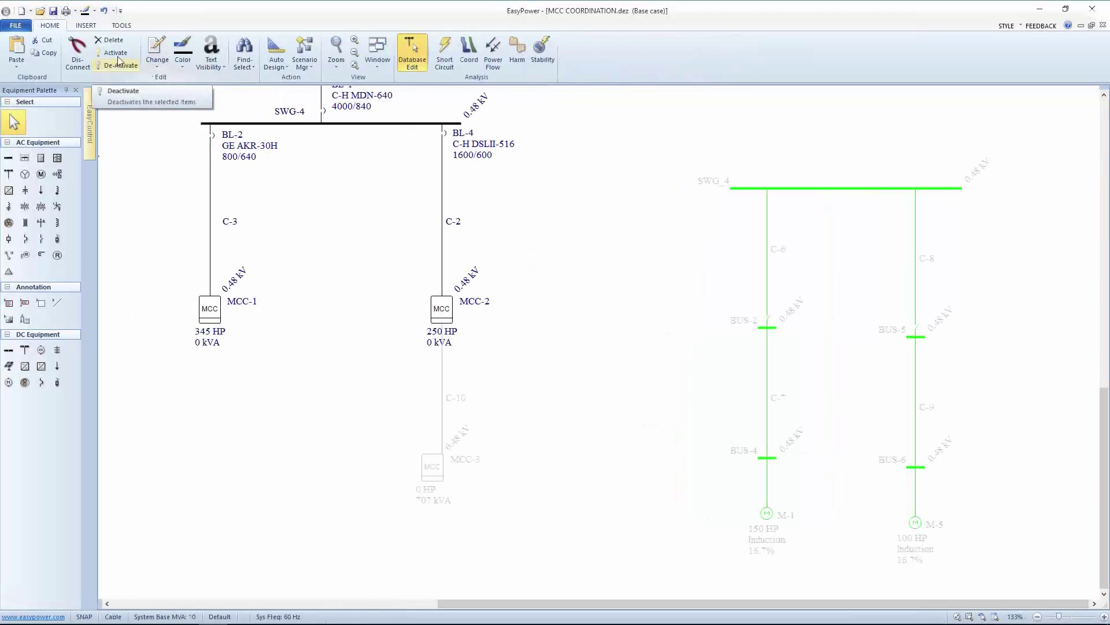
left_click(116, 53)
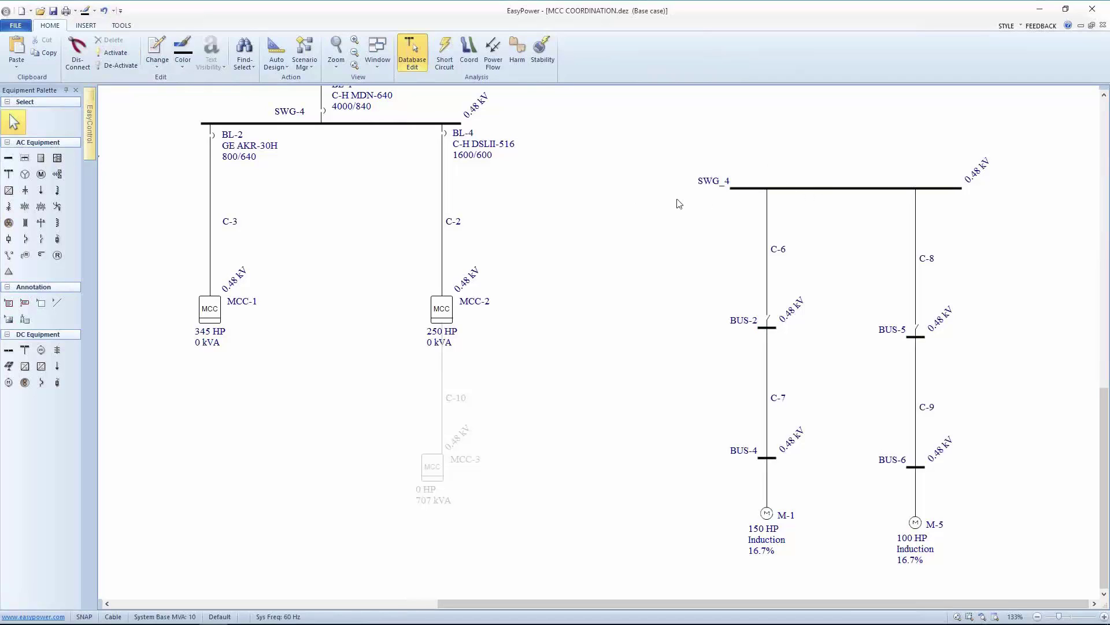
Recalculate motor M-1's short-circuit impedance data, review its TCC starting parameters, and accept the motor data.
scroll(679, 204, "down", 1)
scroll(643, 302, "right", 2)
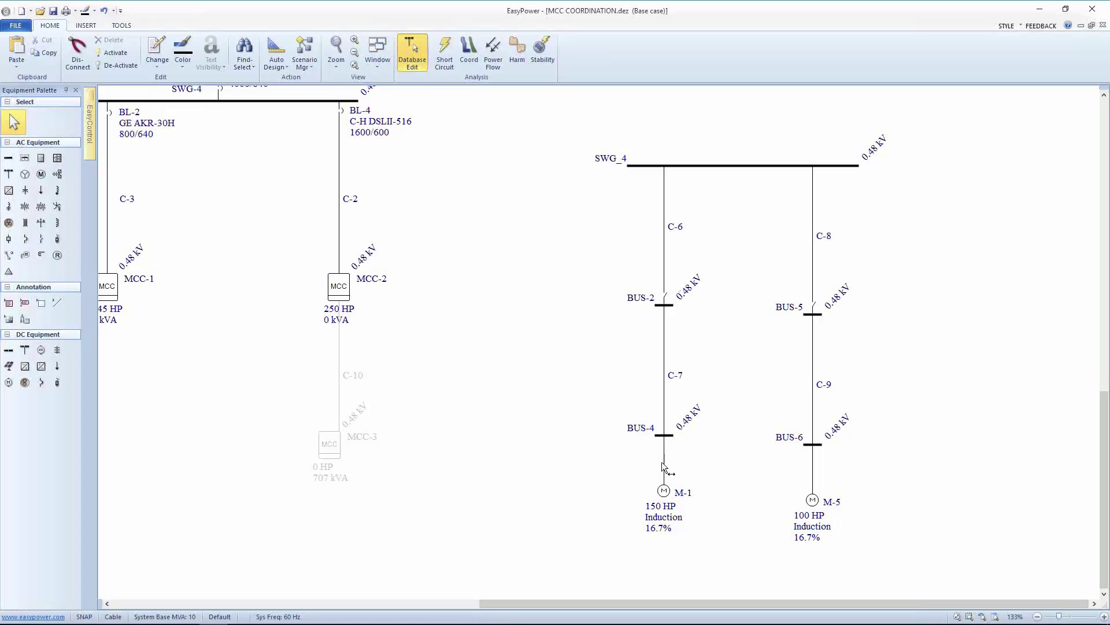
double_click(664, 491)
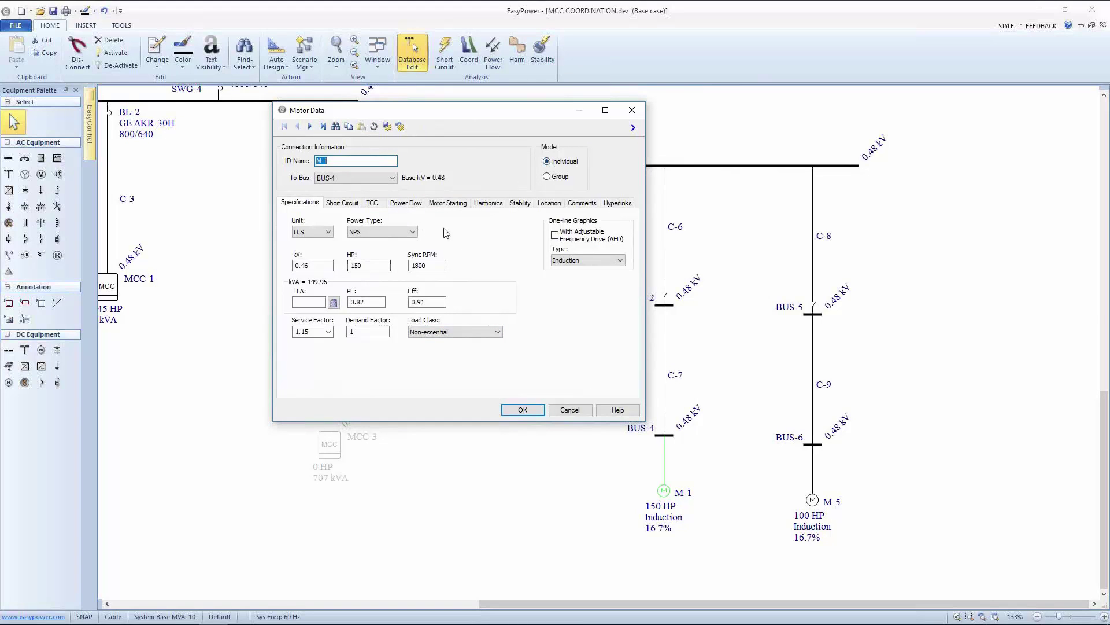
left_click(345, 205)
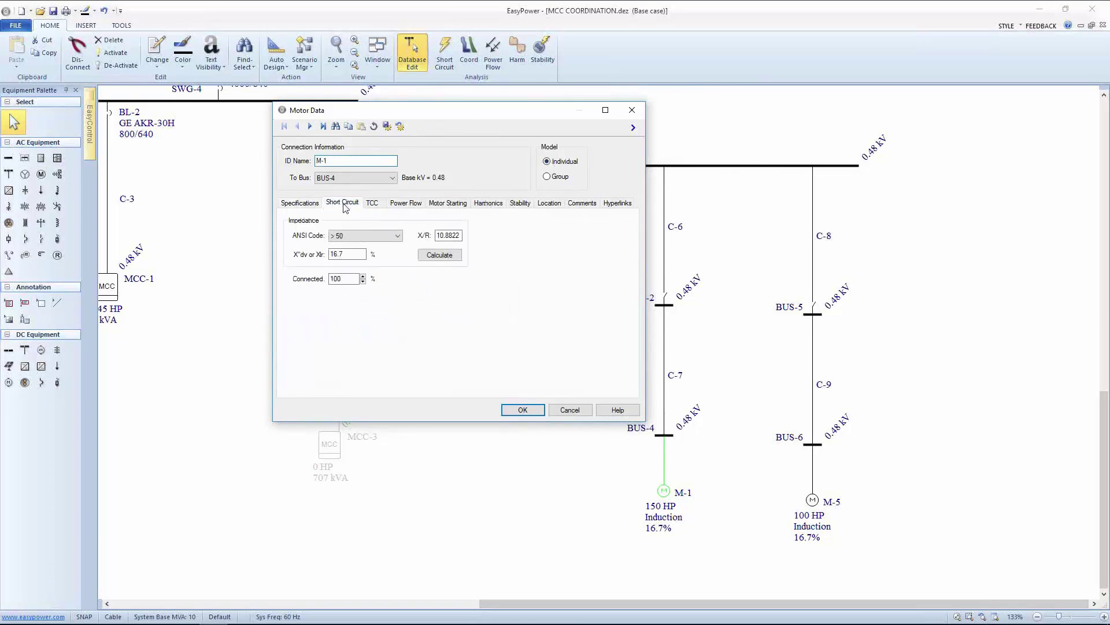
left_click(433, 260)
left_click(372, 203)
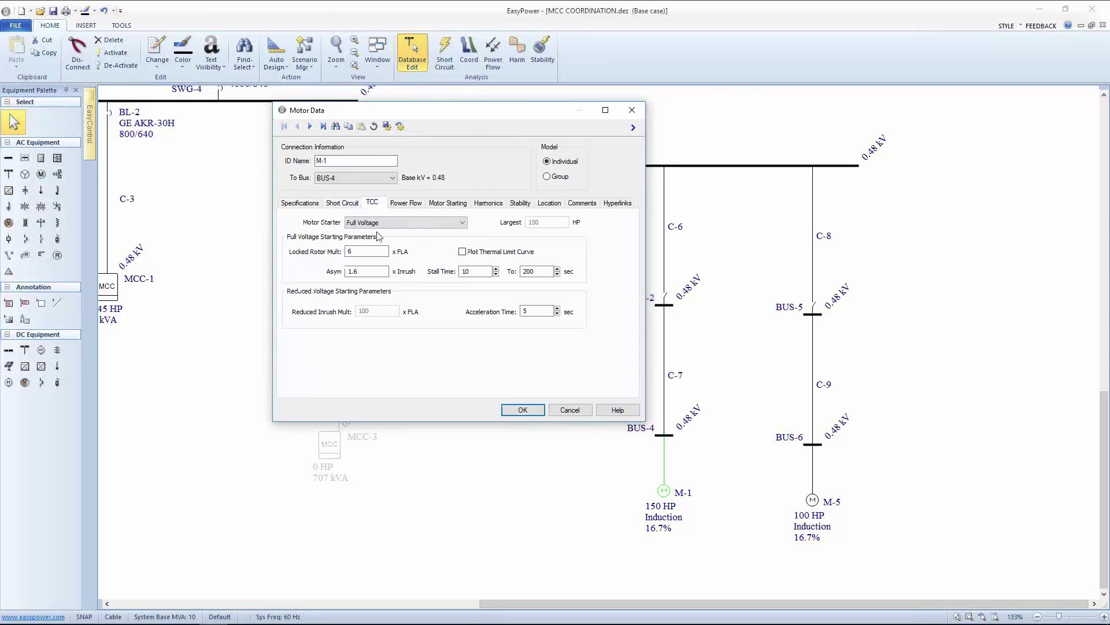
left_click(522, 410)
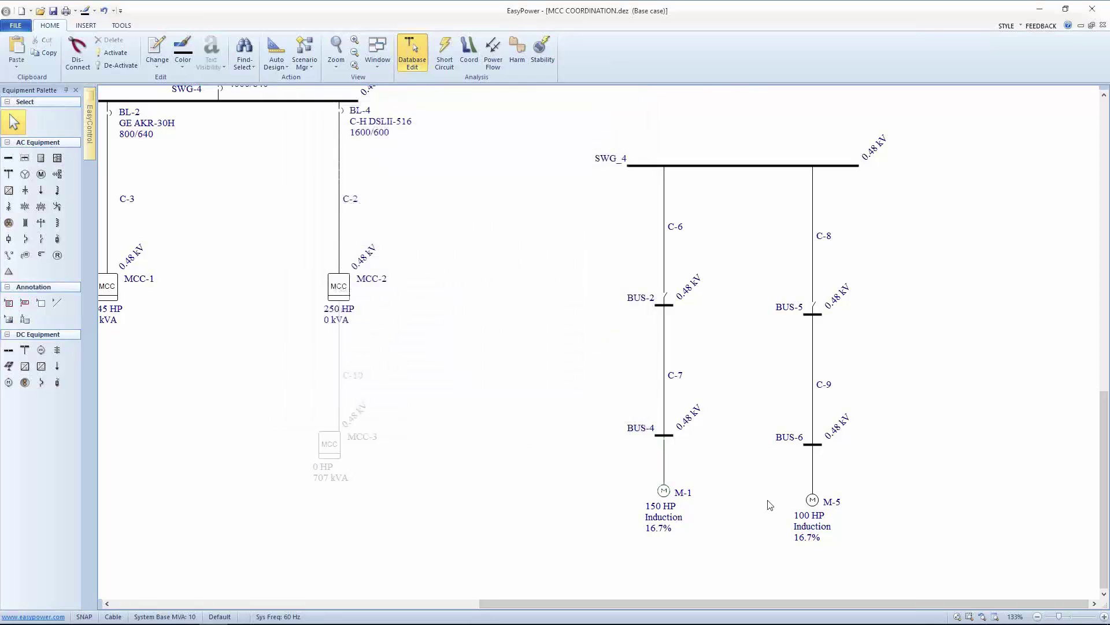
Set motor M-5's short-circuit ANSI code to < 50, recalculate its impedance data, and accept the motor data.
double_click(812, 500)
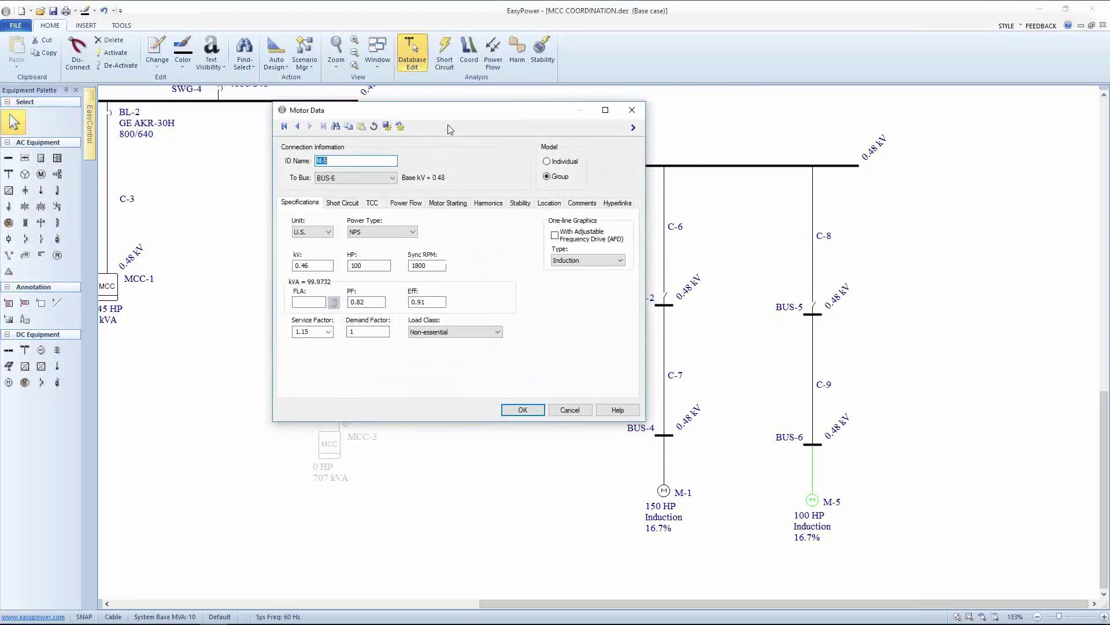
left_click_drag(449, 125, 507, 159)
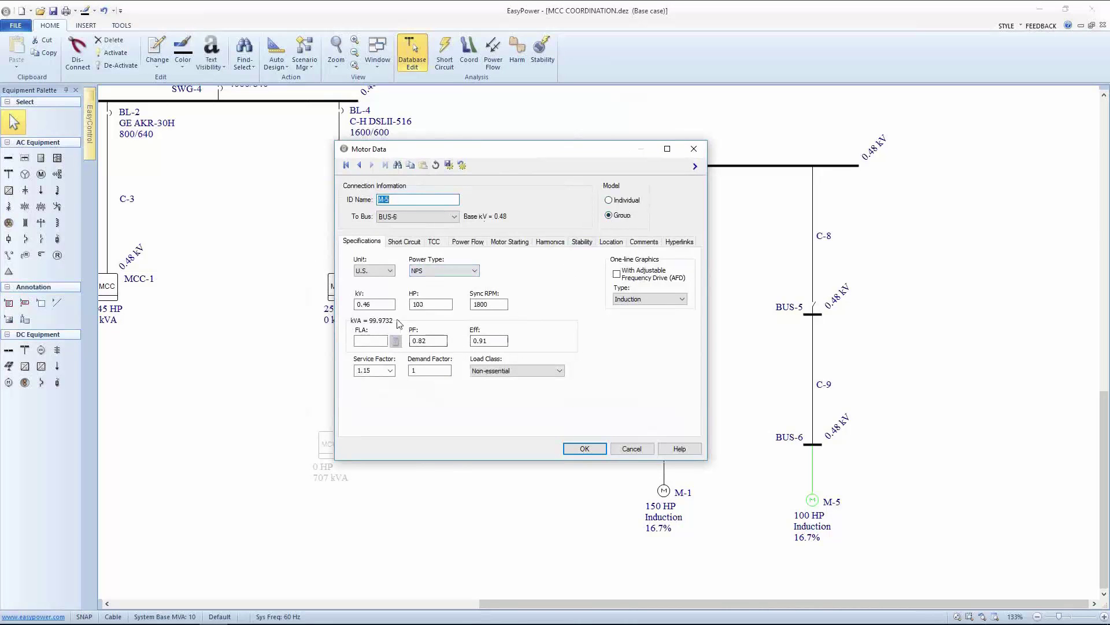
double_click(413, 305)
left_click(415, 242)
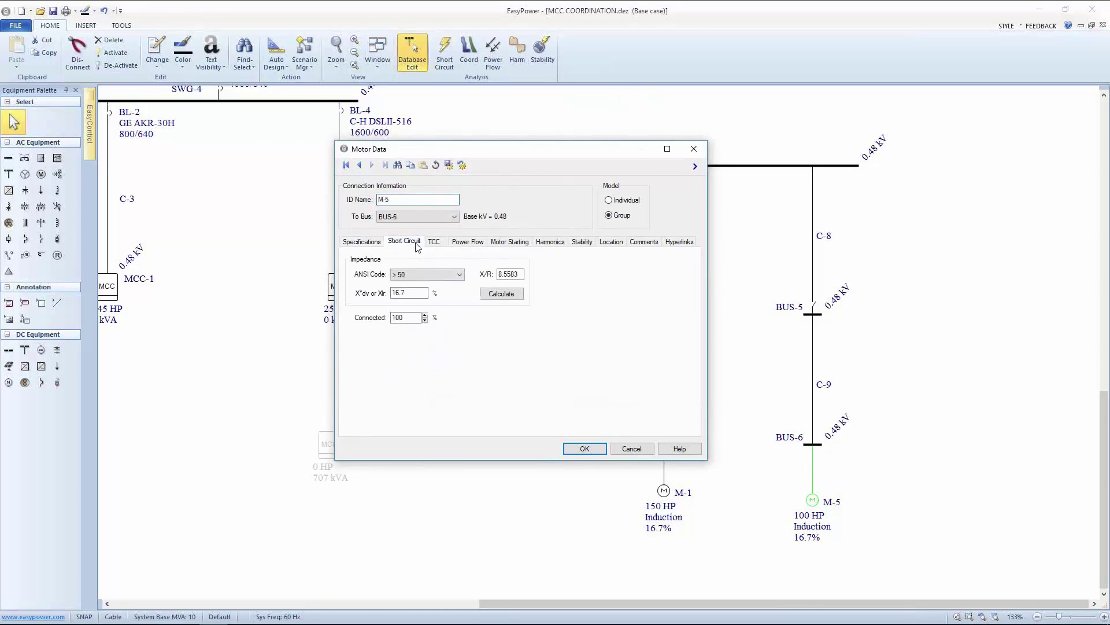
left_click(507, 294)
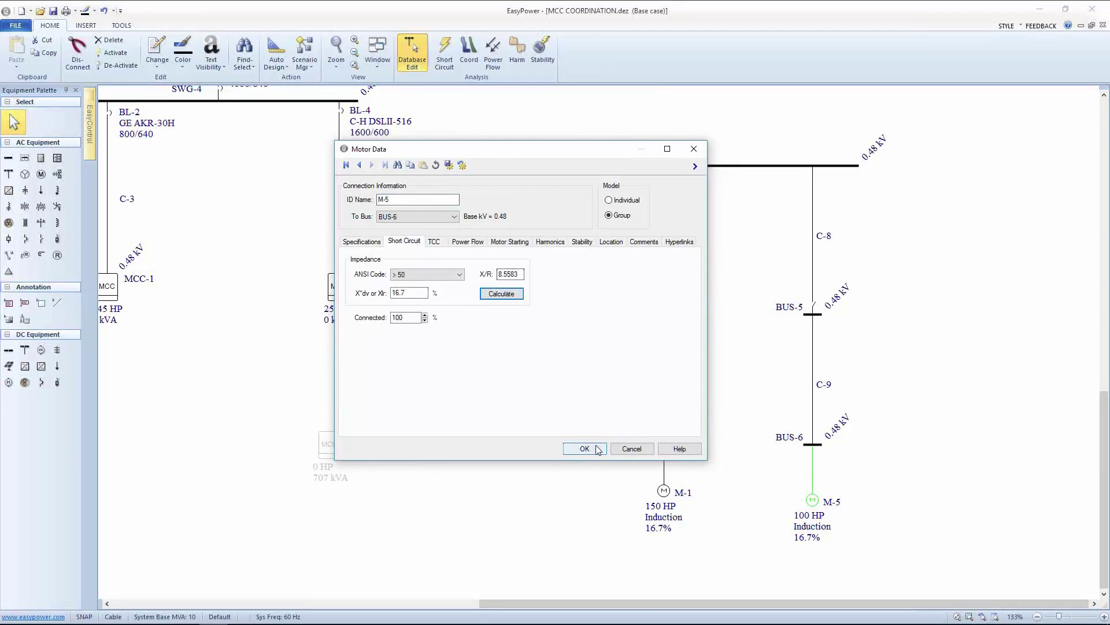
left_click(460, 276)
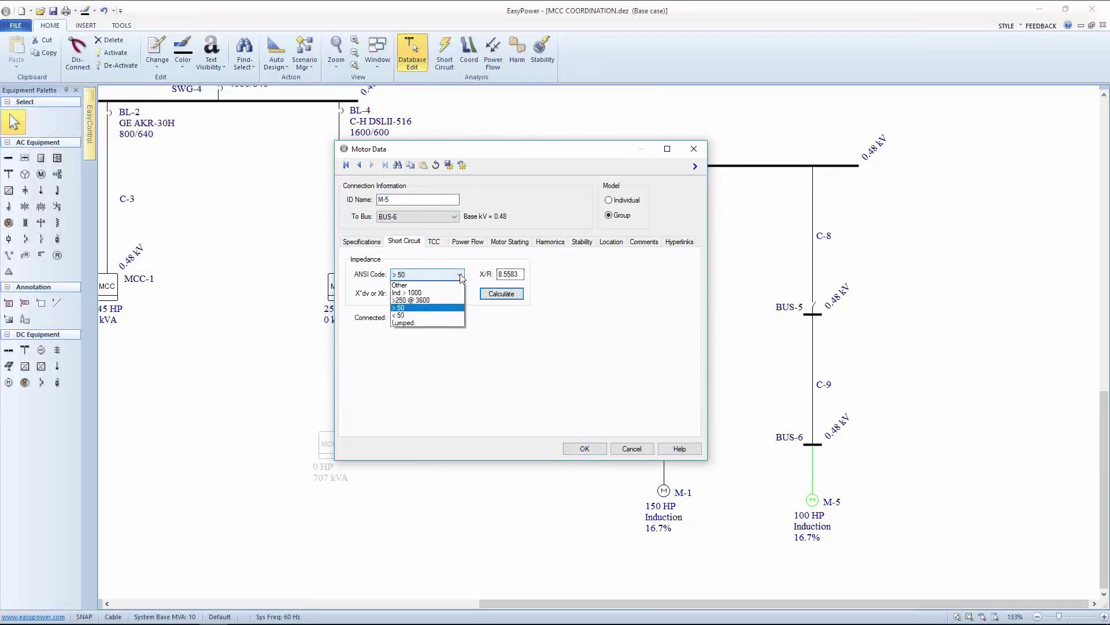
left_click(408, 315)
left_click(500, 293)
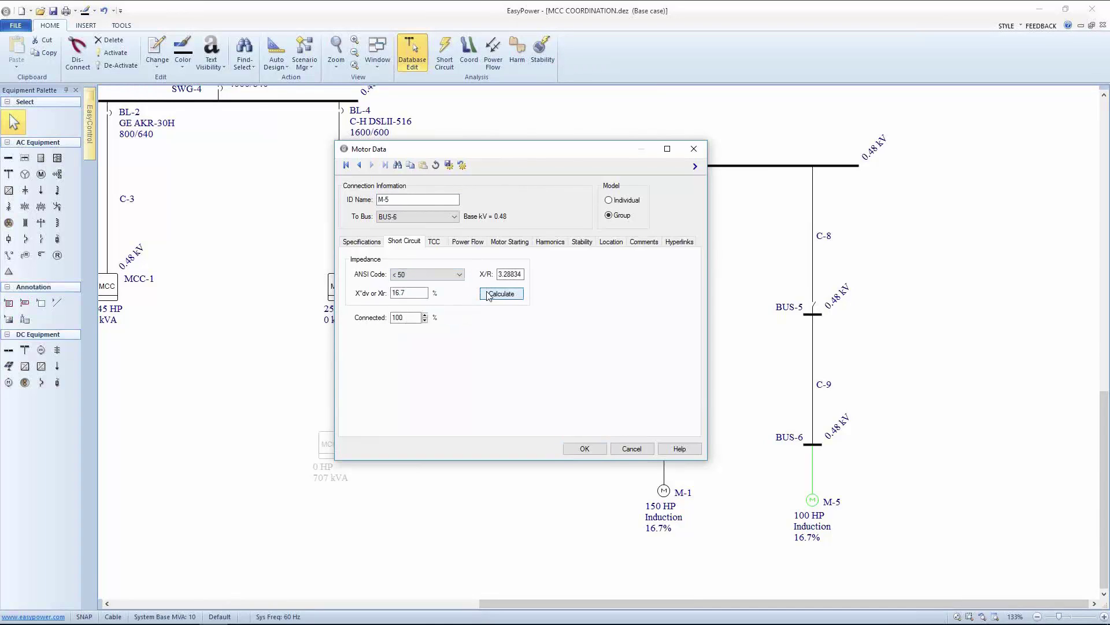
left_click(583, 448)
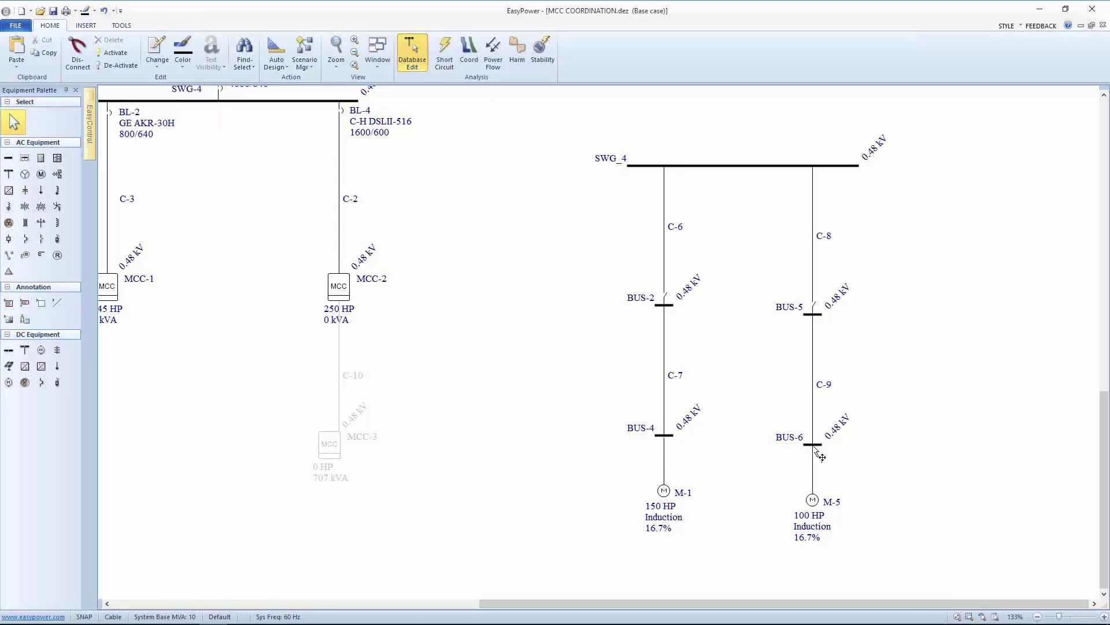
Open bus limit.dez from the recent documents and examine the individually modelled motor feeders on MCCB and MCCA.
left_click_drag(801, 304, 757, 309)
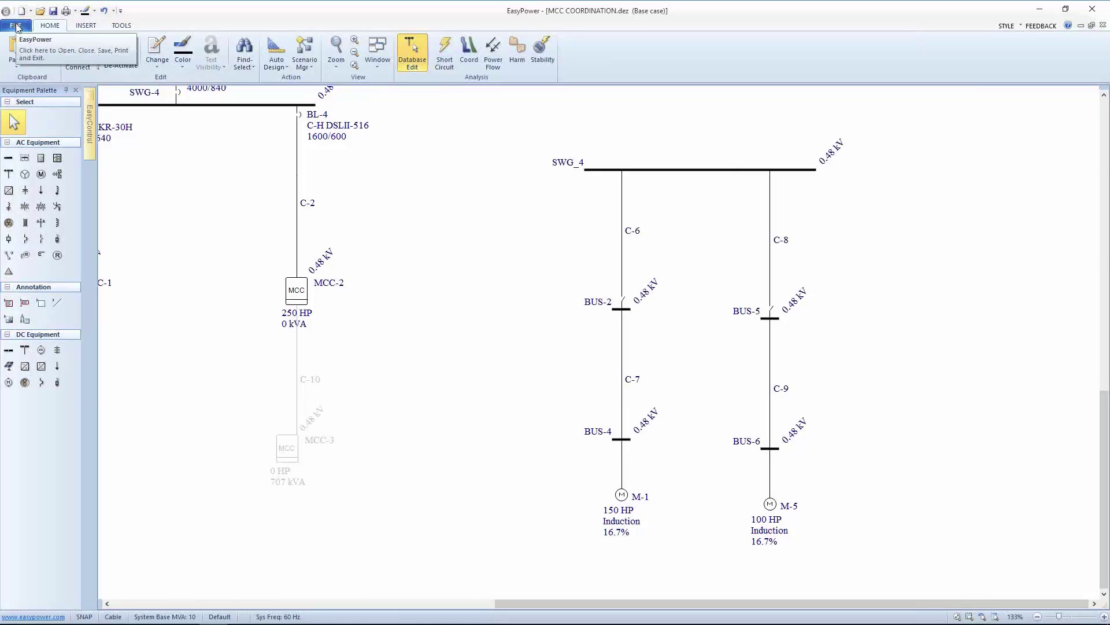
left_click(15, 26)
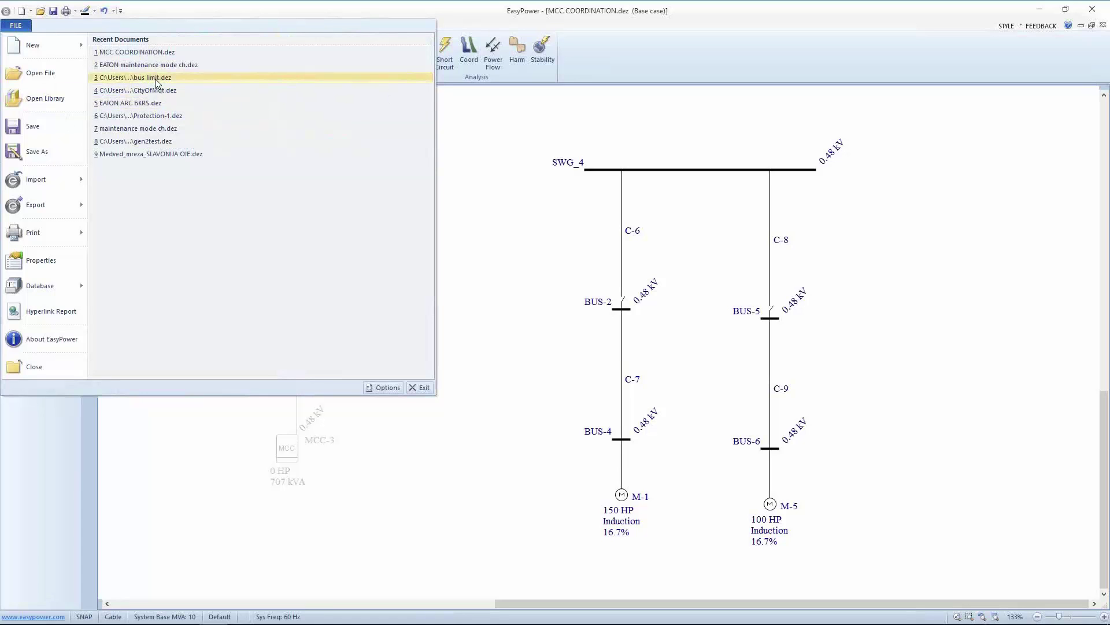
left_click(155, 78)
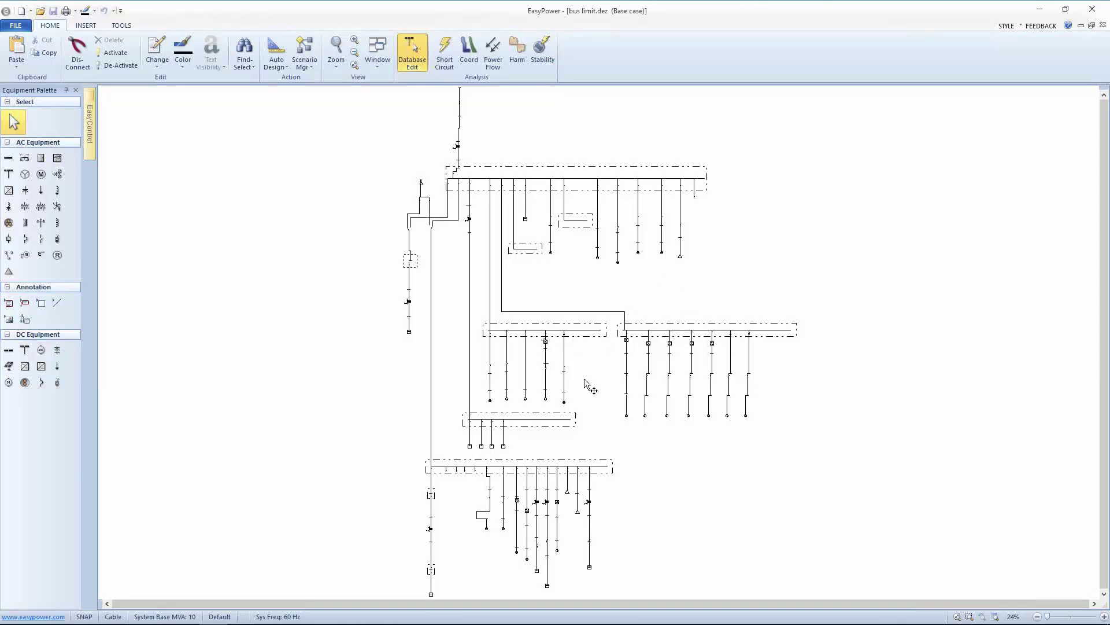
scroll(560, 414, "up", 1)
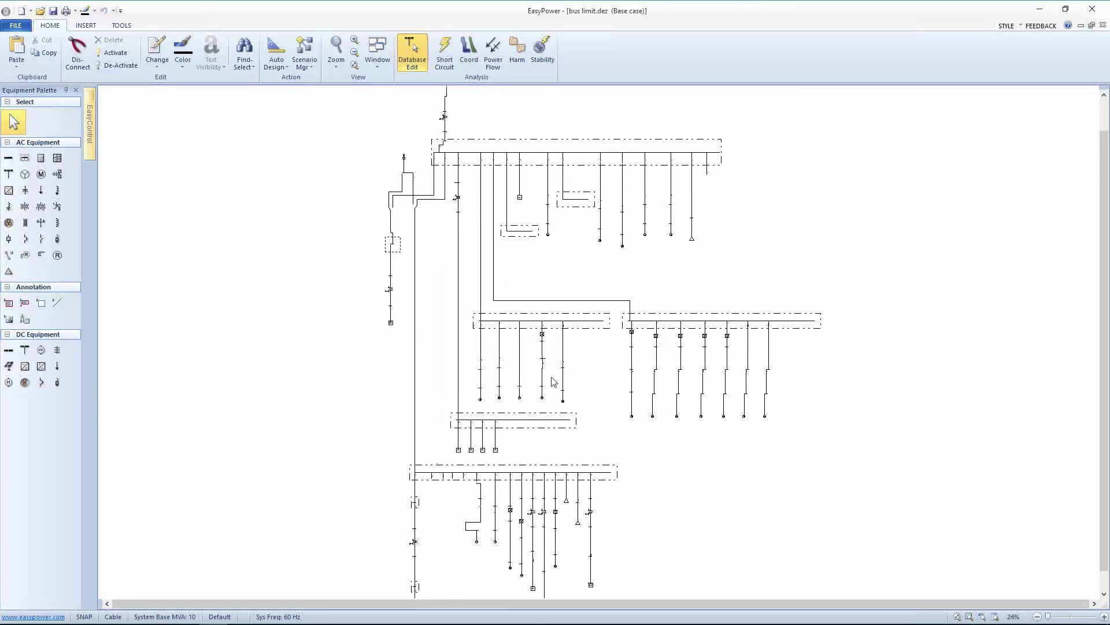
scroll(558, 405, "up", 3)
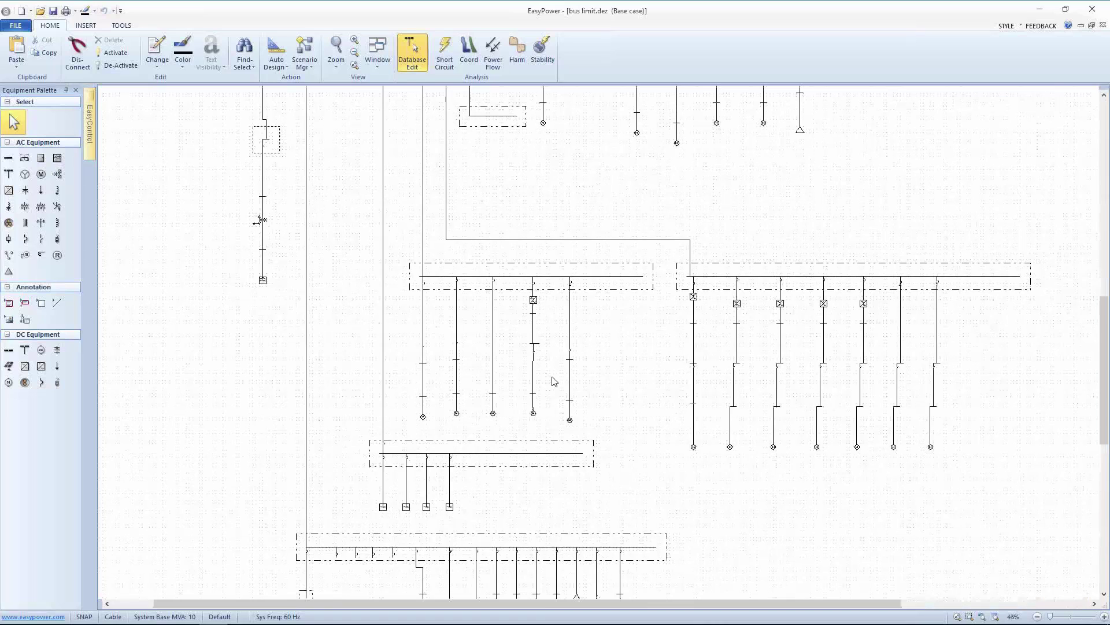
scroll(554, 380, "up", 2)
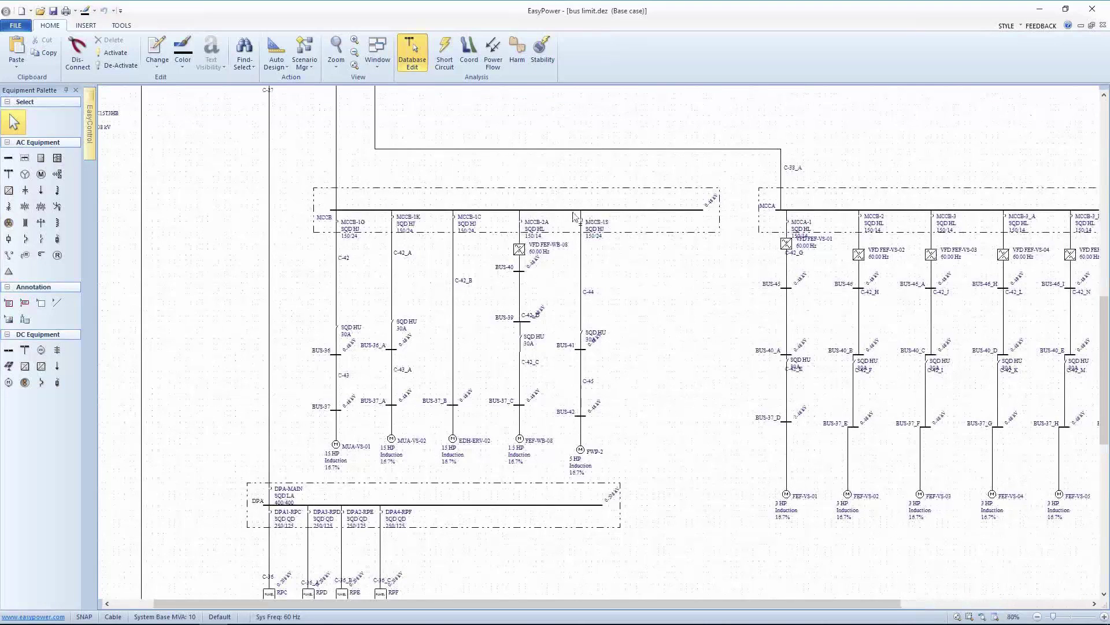
scroll(474, 293, "down", 3)
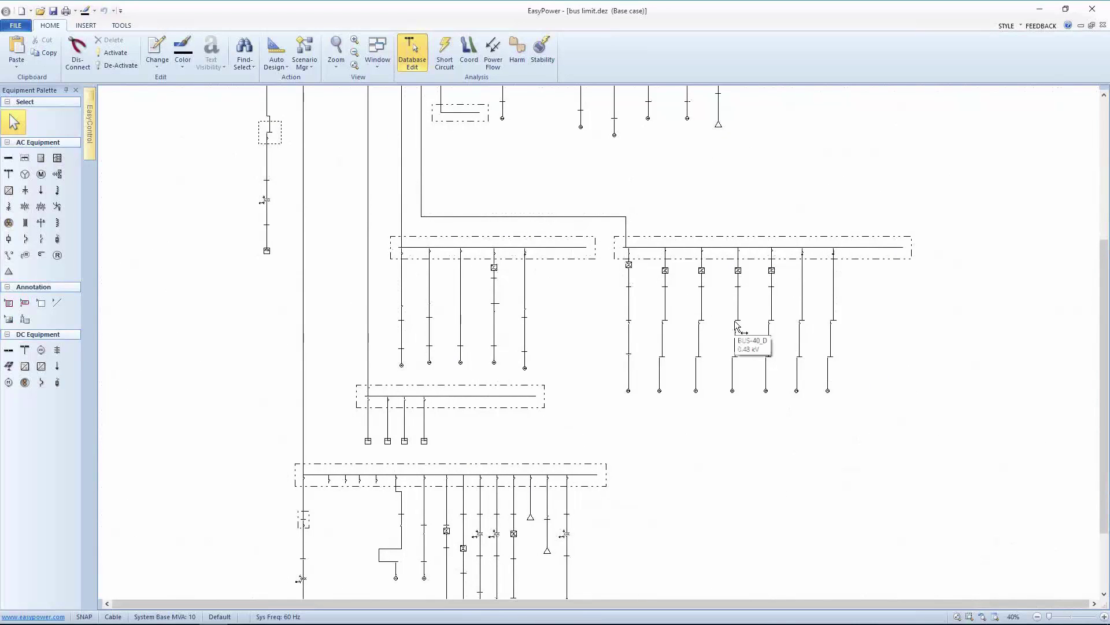
scroll(737, 325, "down", 2)
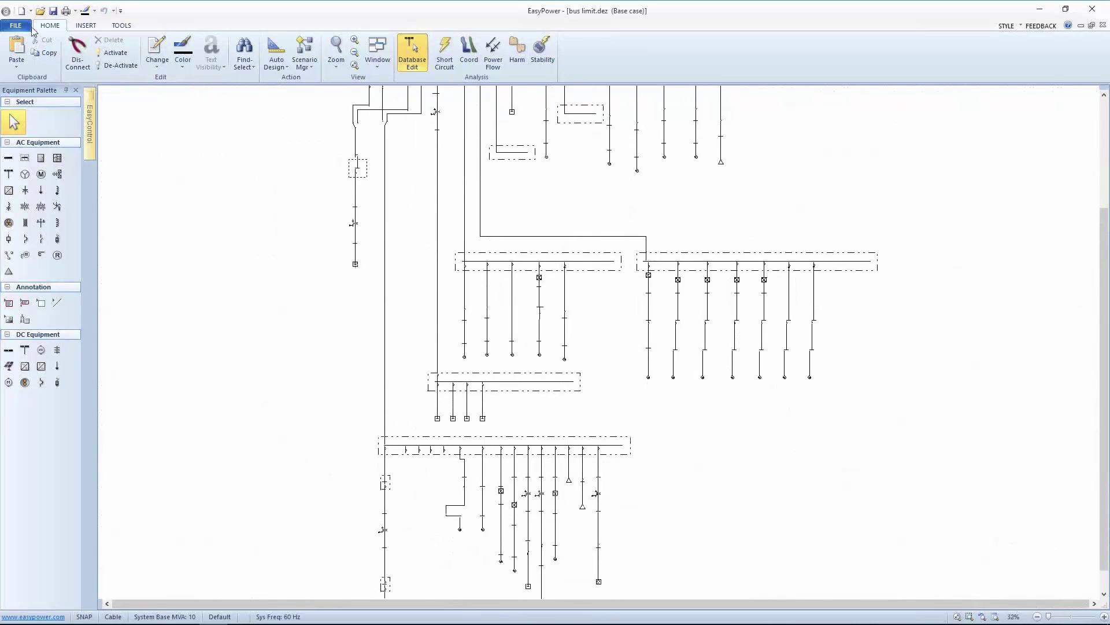
Return to MCC COORDINATION.dez and de-activate bus SWG_4 together with its feeders to motors M-1 and M-5.
left_click(378, 68)
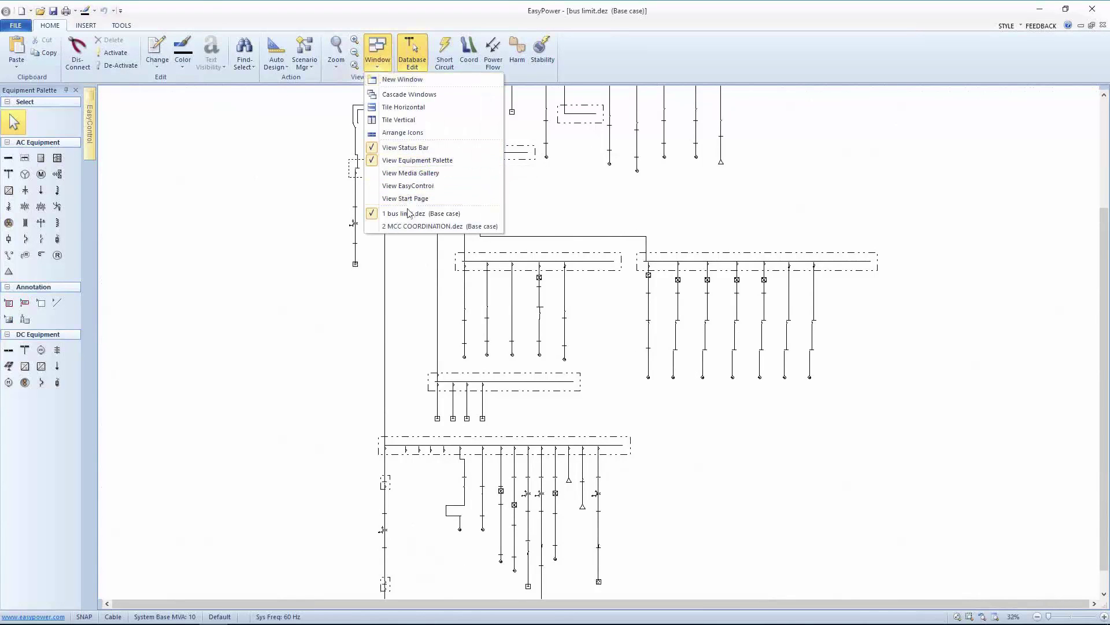
left_click(410, 227)
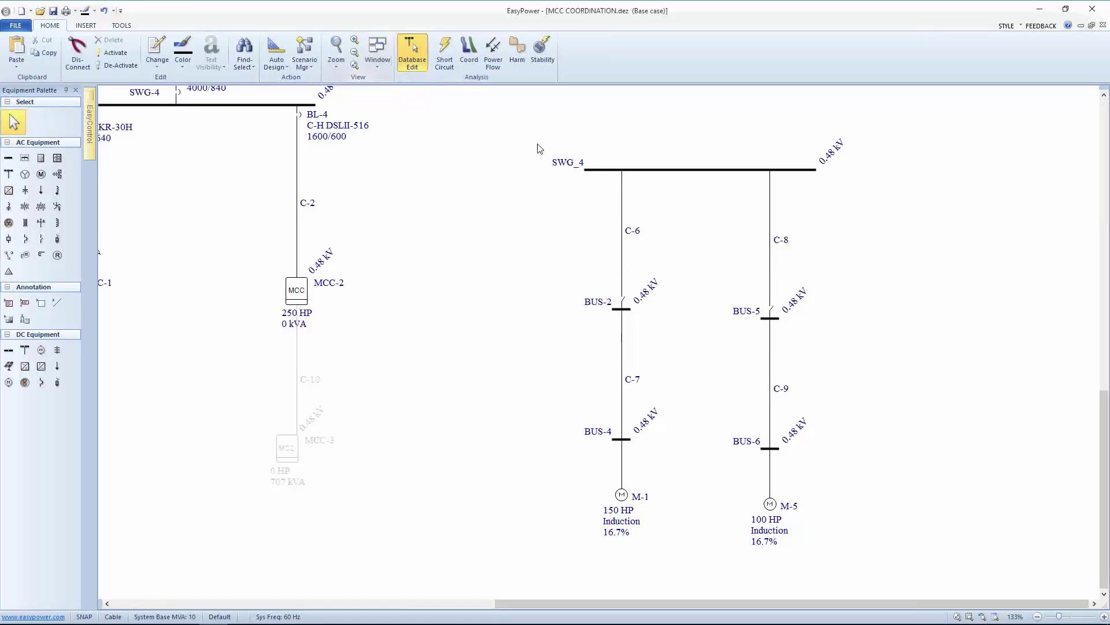
left_click_drag(537, 149, 861, 538)
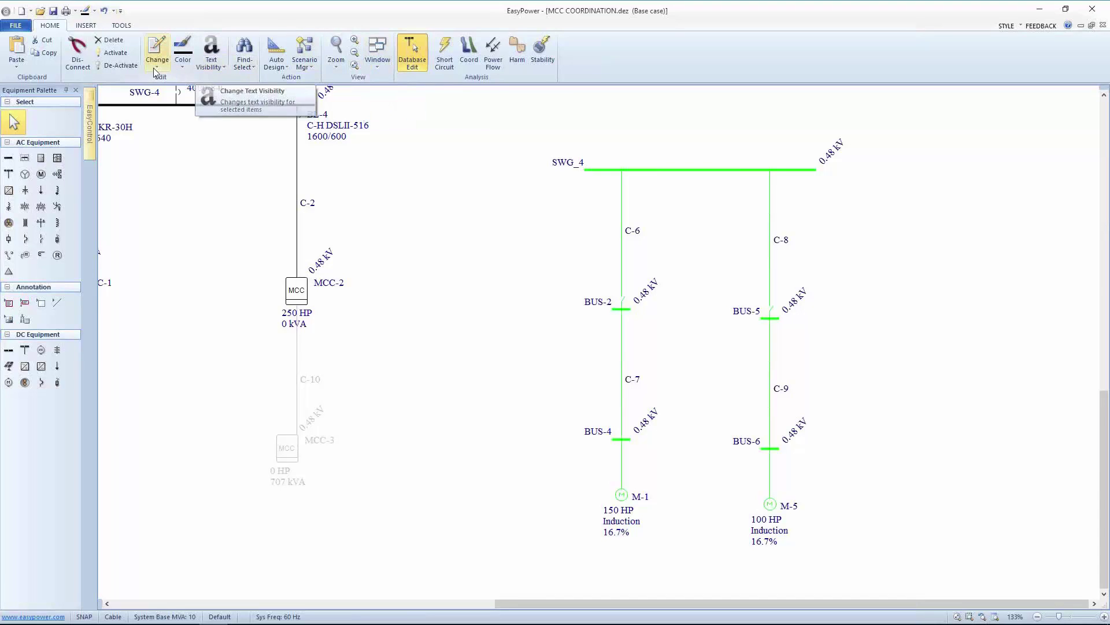
left_click(130, 67)
Switch to short circuit analysis and fault MCC-2.
left_click_drag(264, 208, 450, 285)
left_click(446, 50)
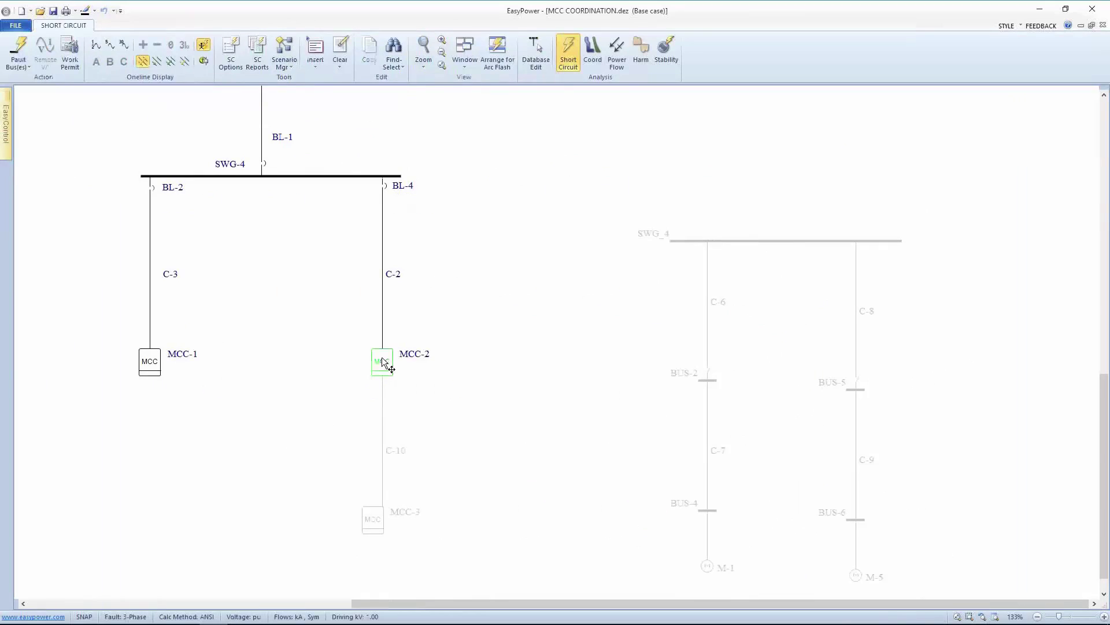
left_click(382, 356)
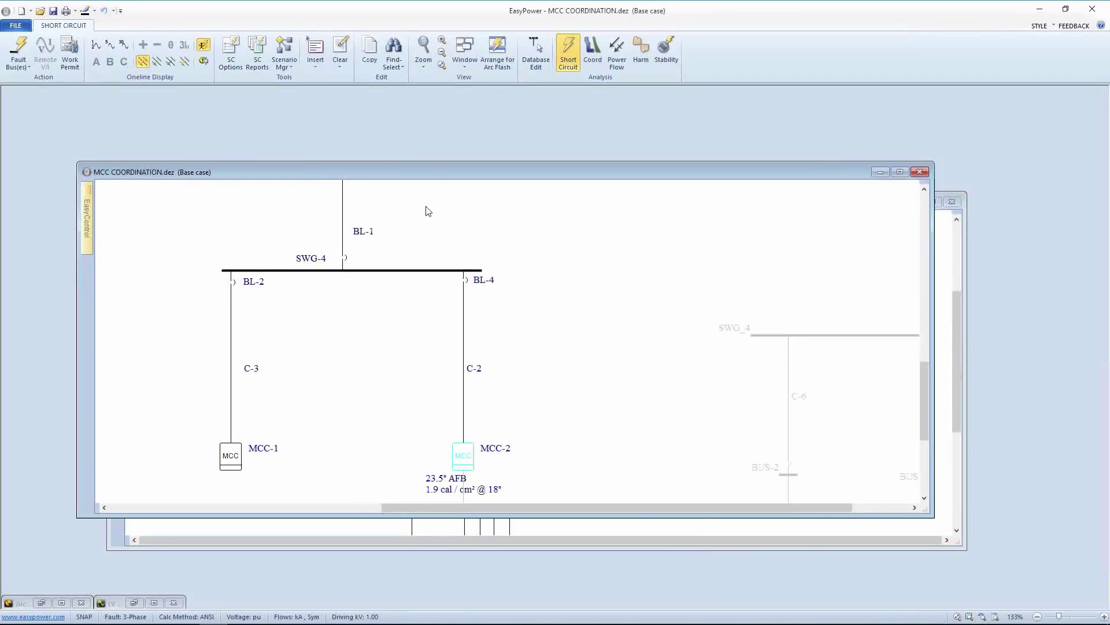
Review the HV and LV momentary settings in the short circuit text output options and show the LV Momentary Report for MCC-2.
left_click(257, 51)
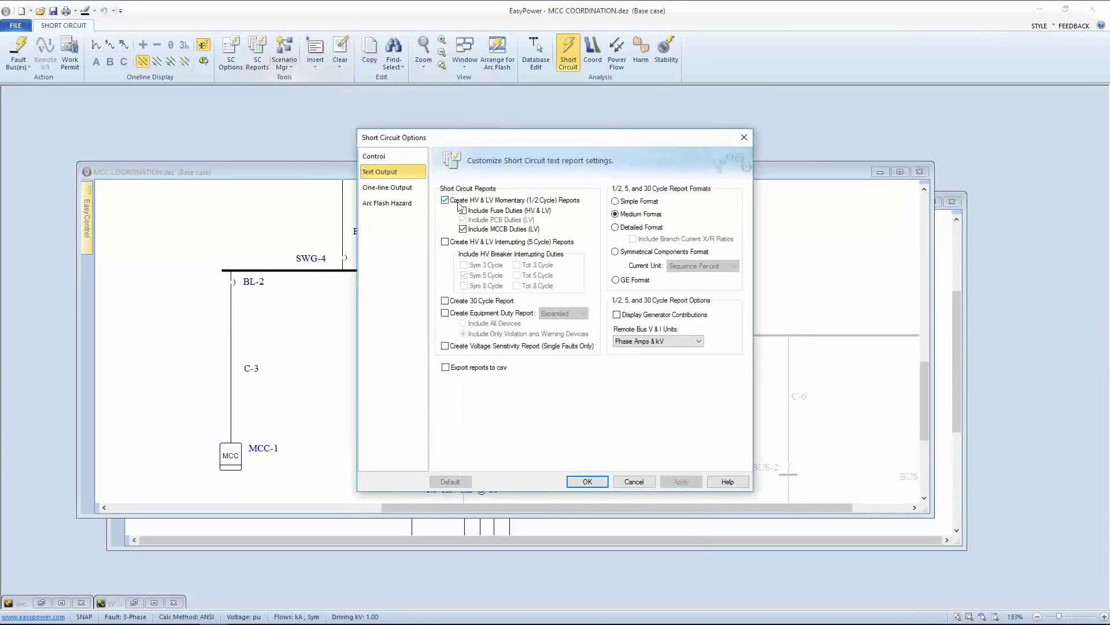
left_click(468, 211)
left_click(588, 481)
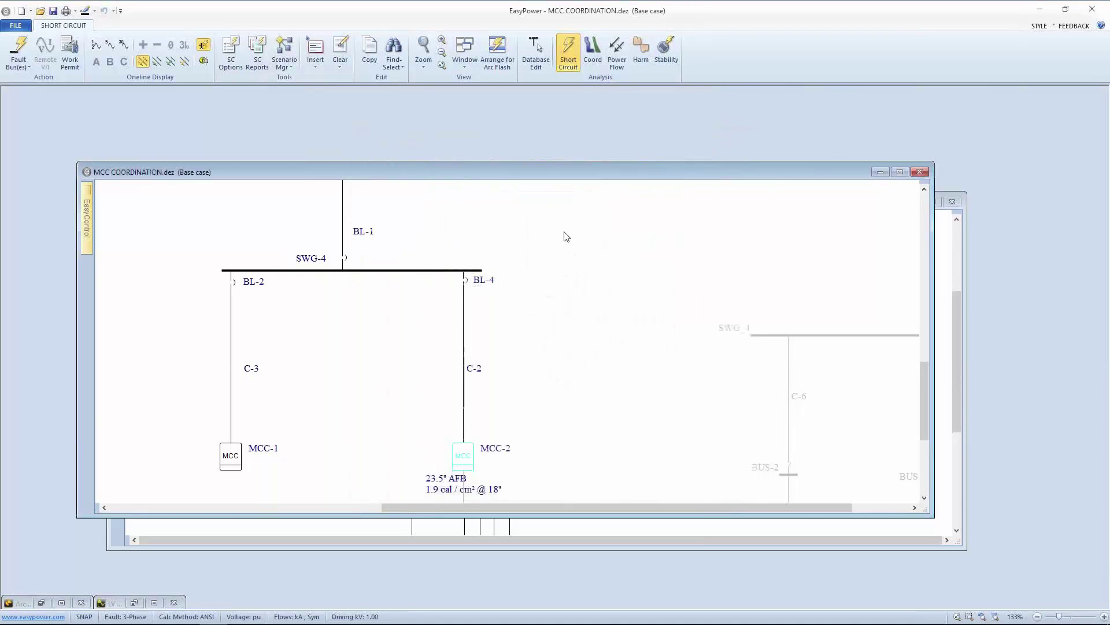
left_click(466, 63)
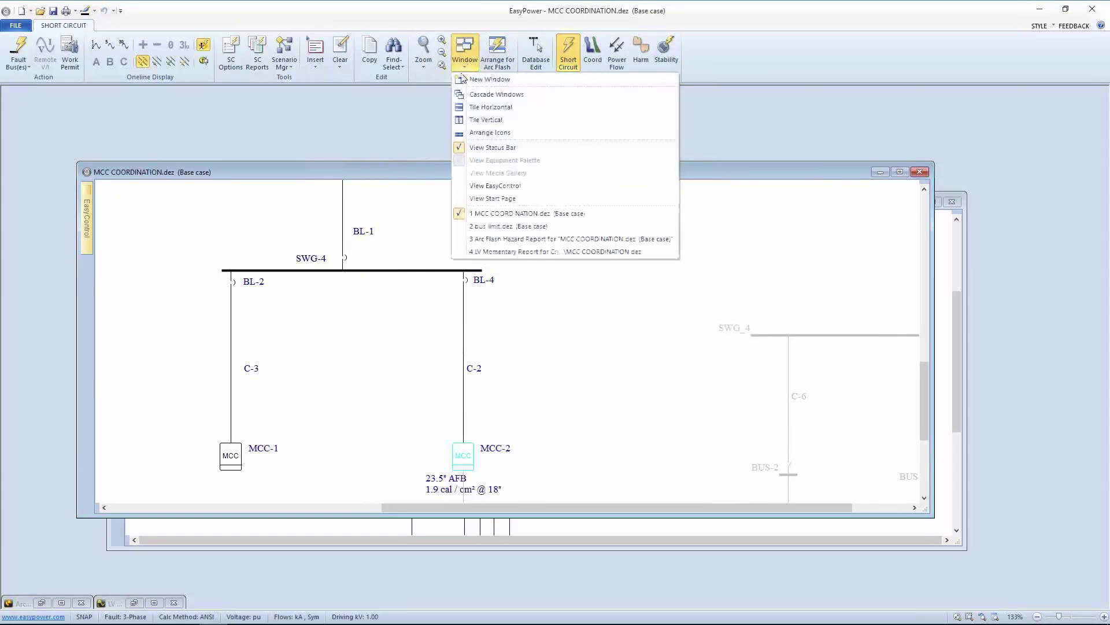
left_click(508, 250)
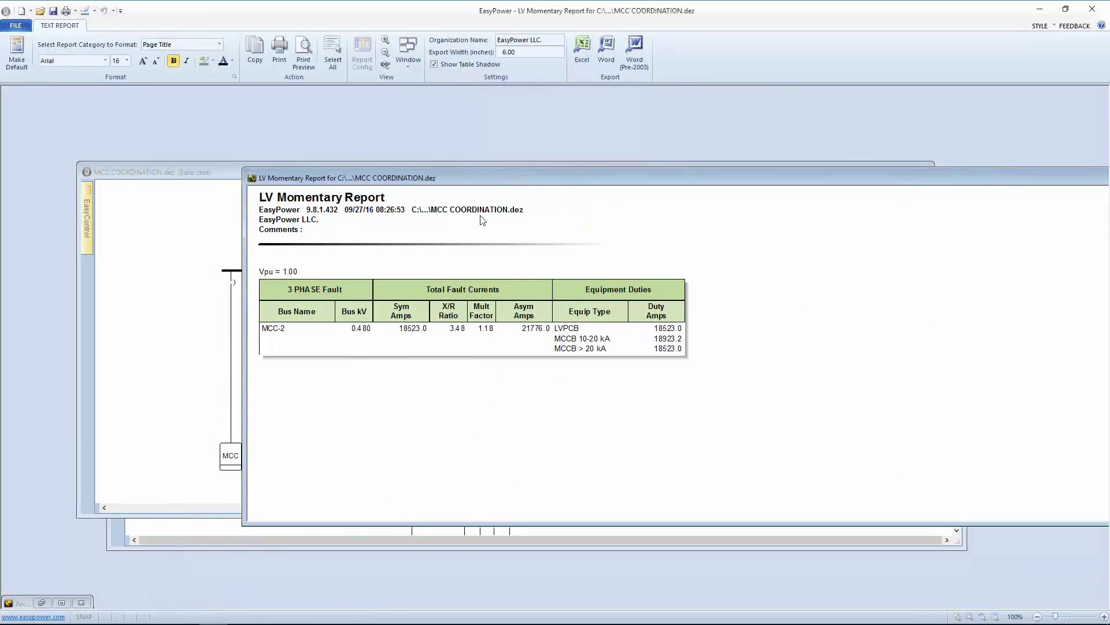
left_click_drag(425, 192, 482, 190)
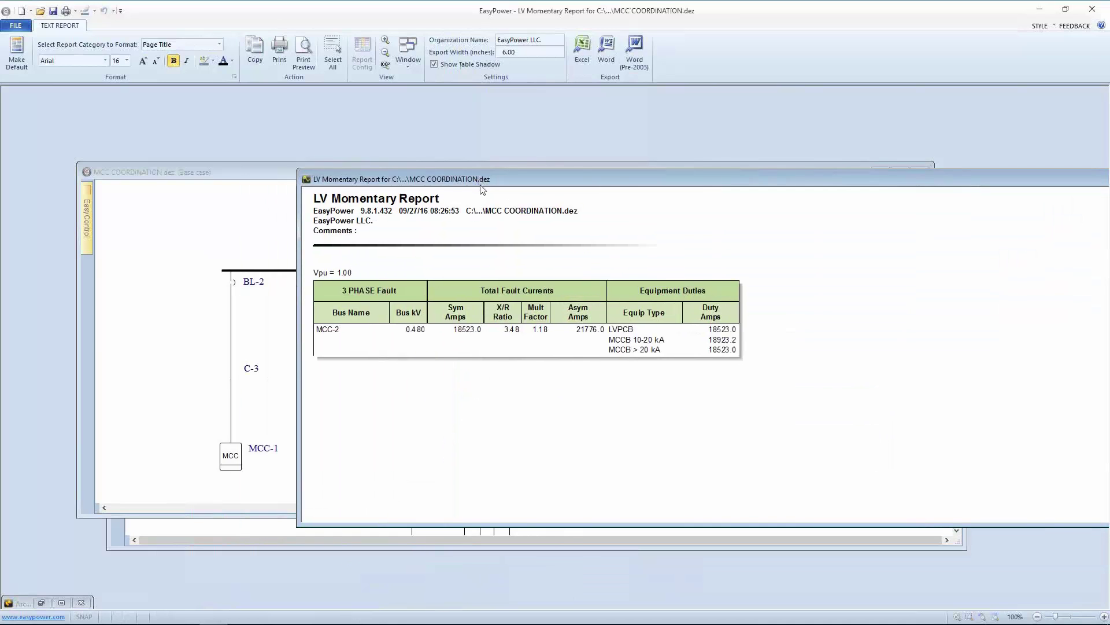
Export the LV Momentary Report to Excel, and close the report to return to the maximized MCC COORDINATION one-line.
left_click(581, 50)
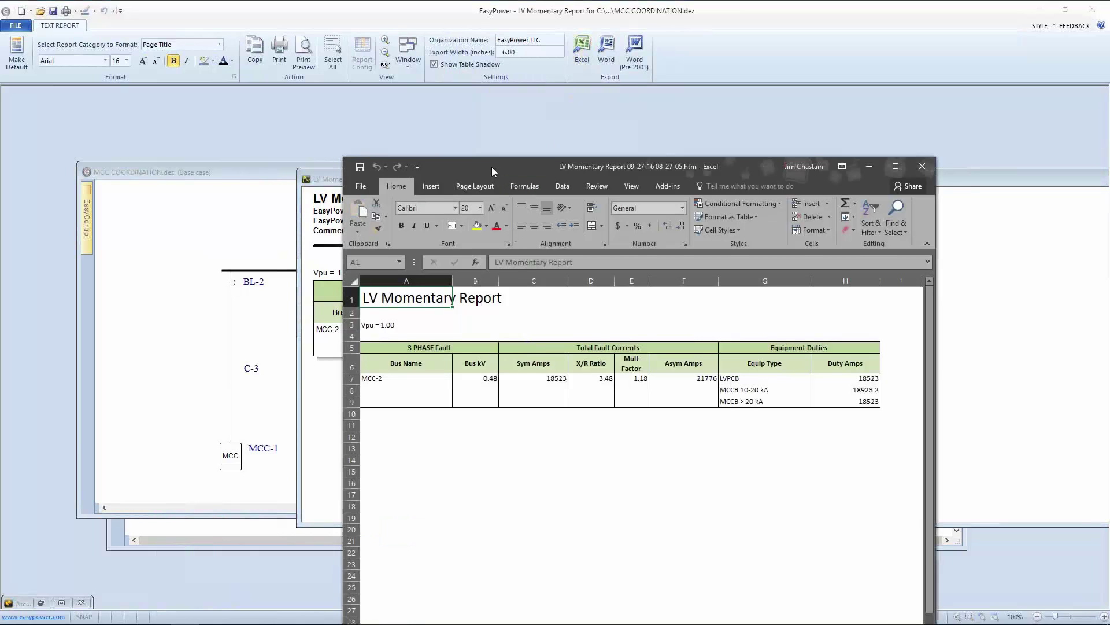
left_click_drag(491, 166, 1109, 394)
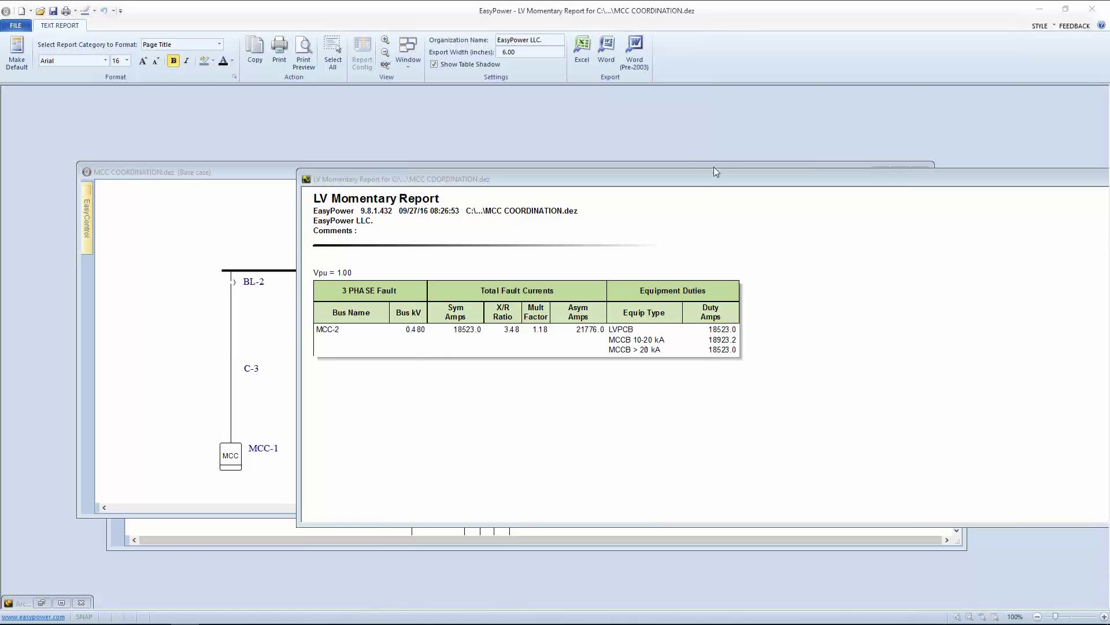
left_click_drag(714, 172, 560, 176)
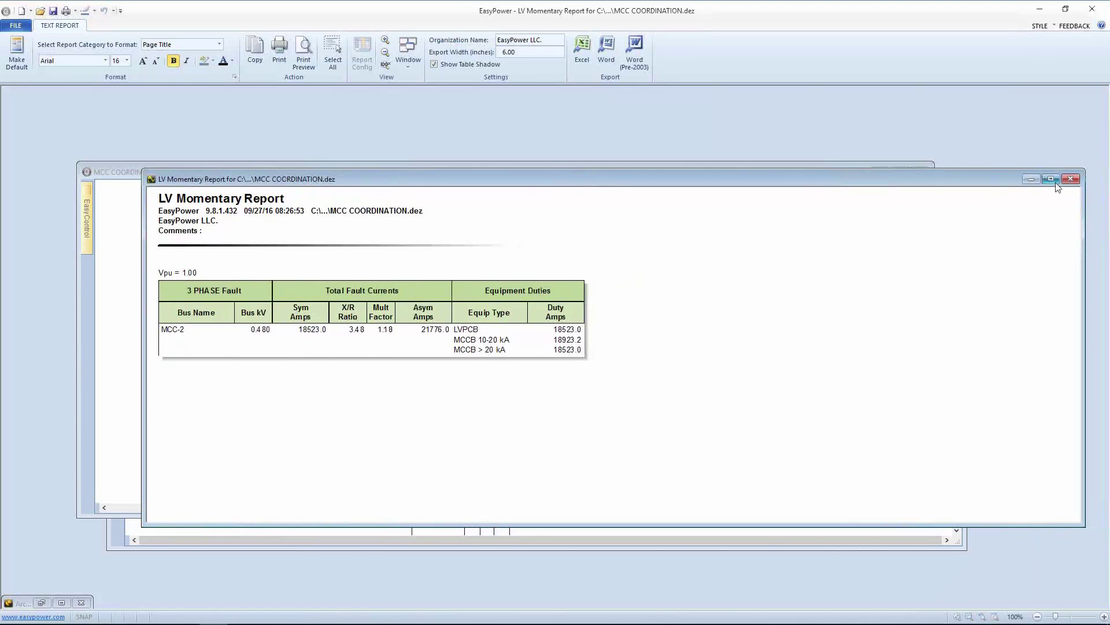
left_click(1070, 179)
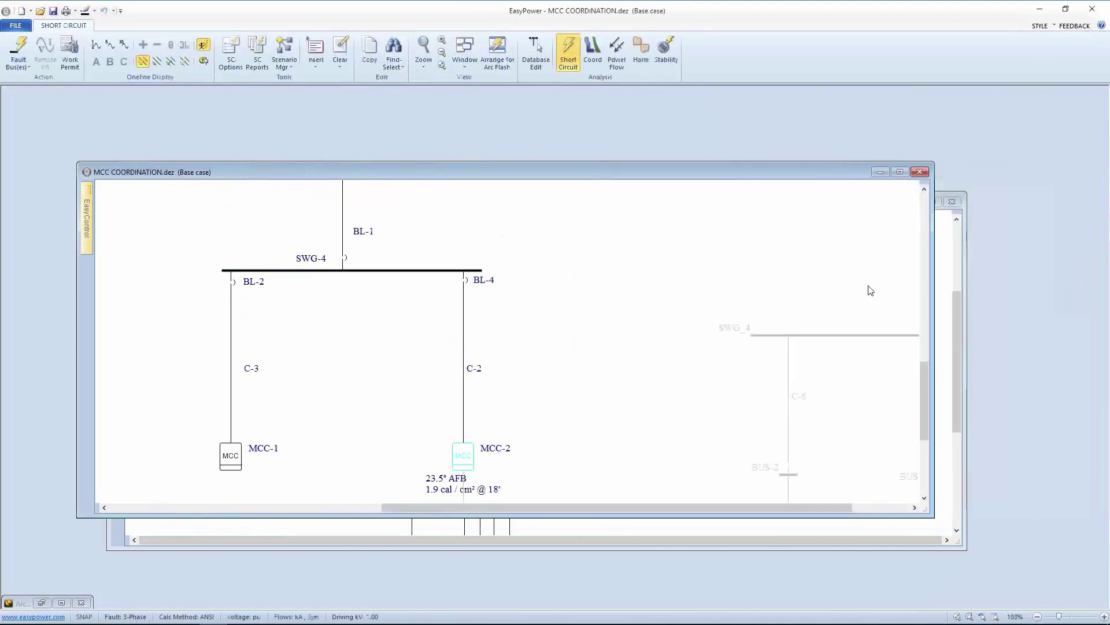
left_click(900, 172)
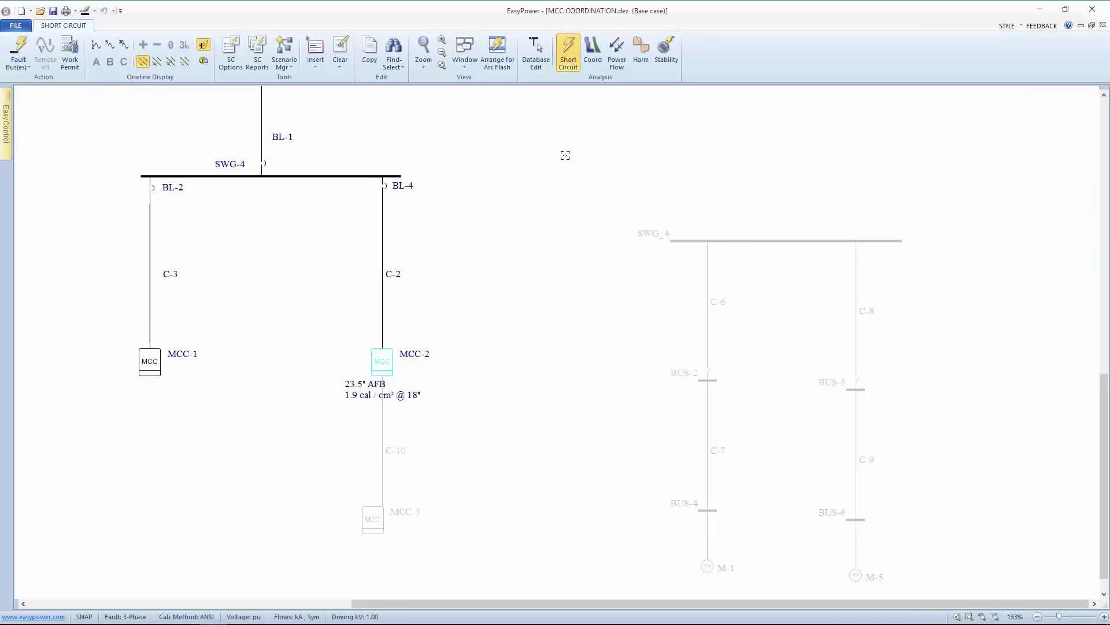
Return to database edit, saving the temporary changes, and activate bus SWG_4 with its feeders to motors M-1 and M-5.
left_click_drag(565, 155, 919, 588)
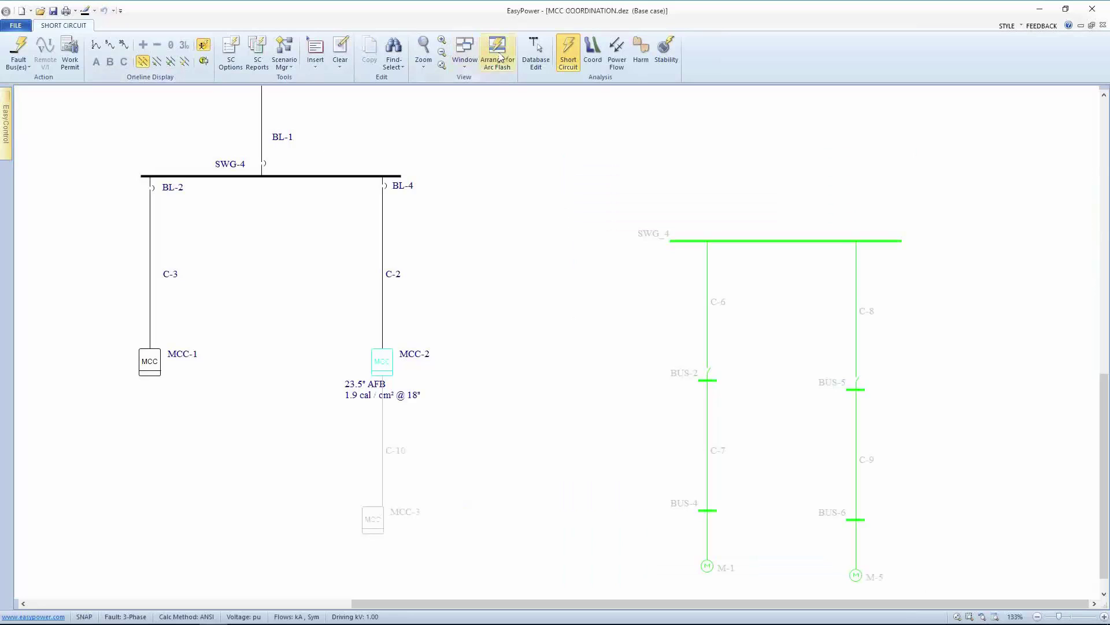
left_click(537, 43)
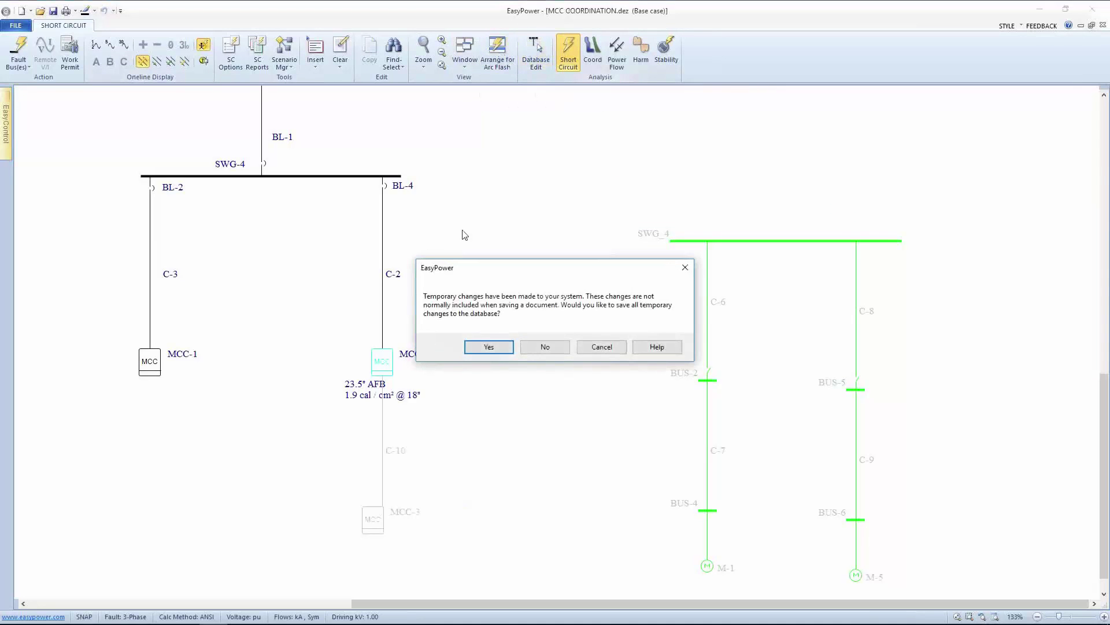
left_click(487, 347)
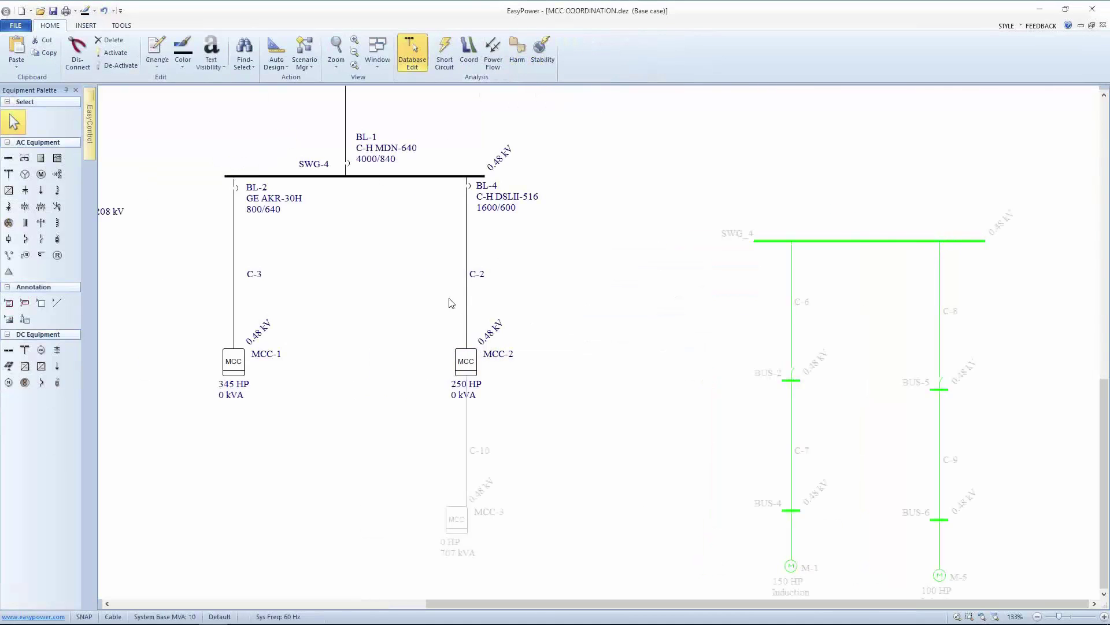
left_click(157, 66)
left_click(133, 89)
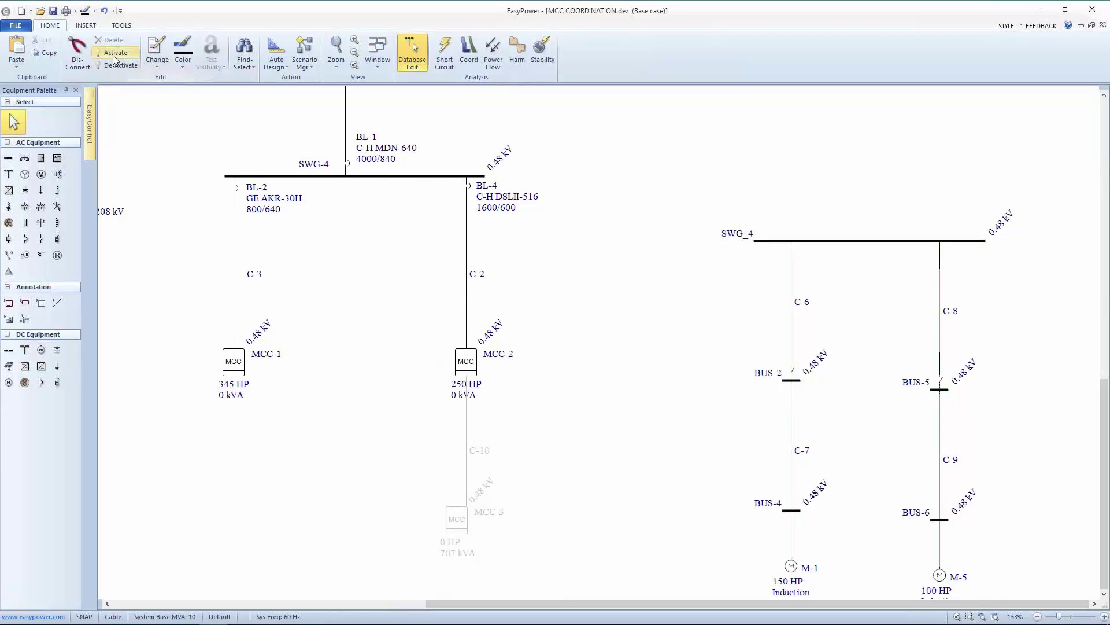
Copy bus SWG_4 with both motor feeders and paste them into a new one-line.
left_click_drag(680, 217, 1010, 588)
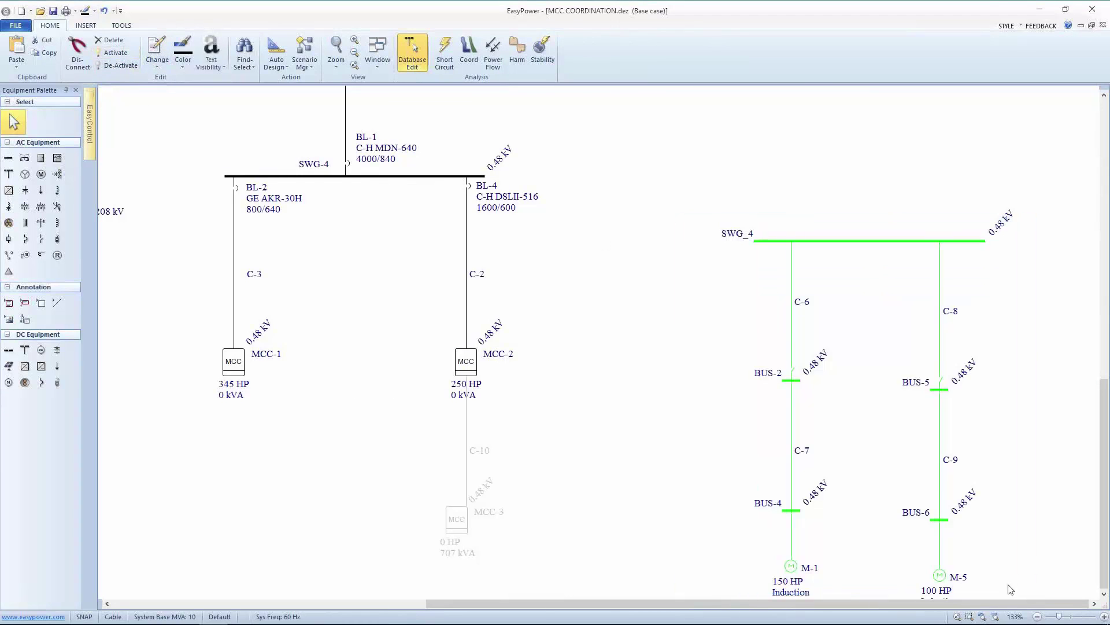
left_click(22, 16)
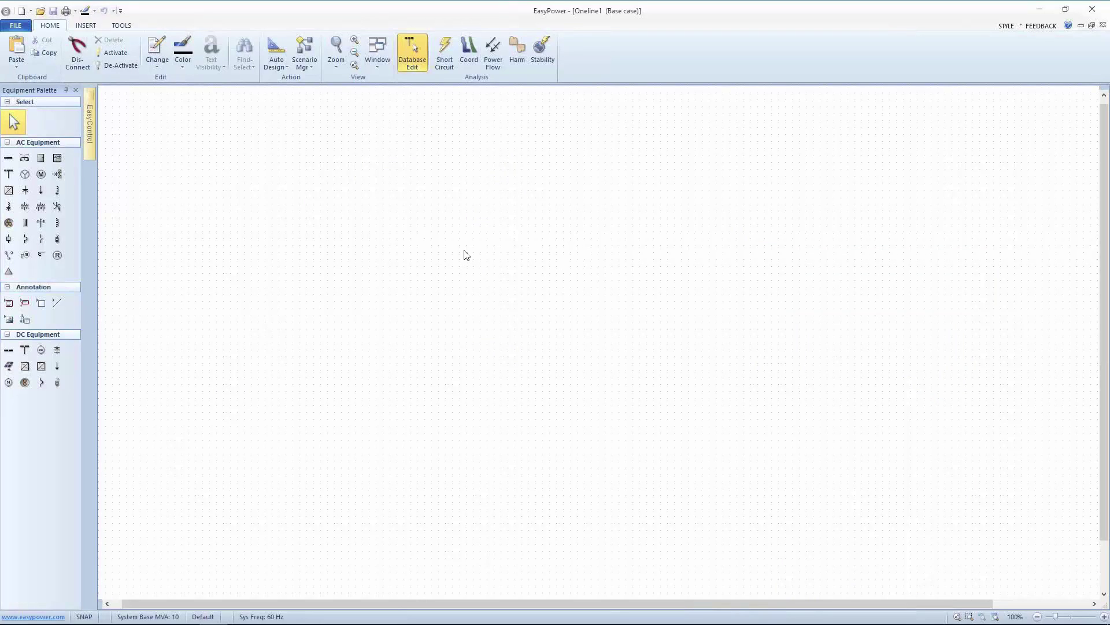
key("ctrl+v")
left_click(478, 231)
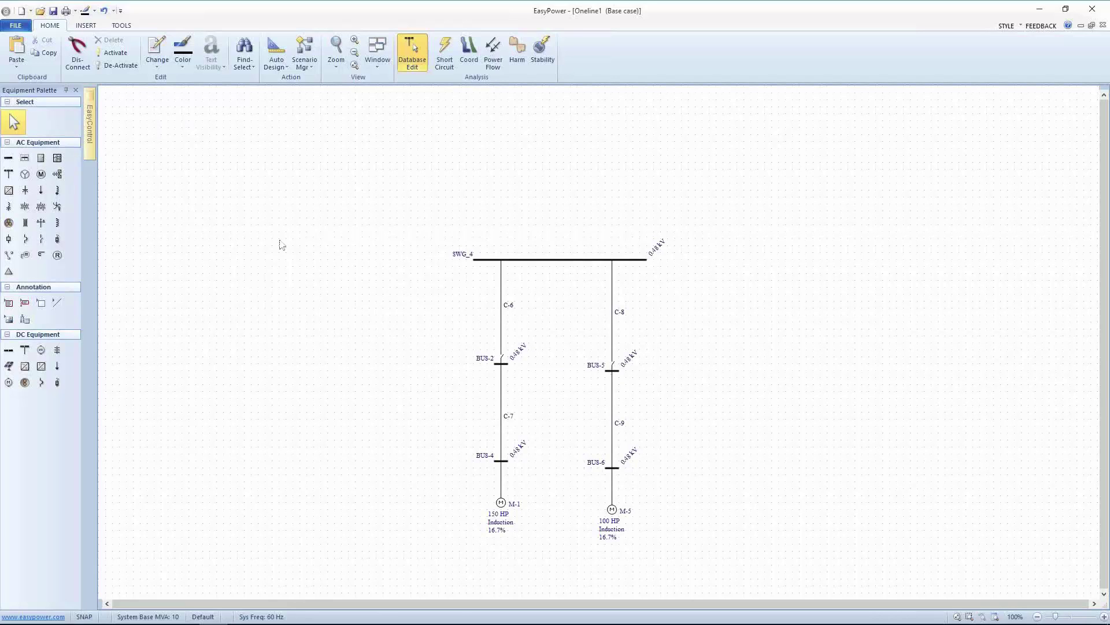
Connect a utility source to bus SWG_4 and set its fault duty unit to kA.
left_click(9, 173)
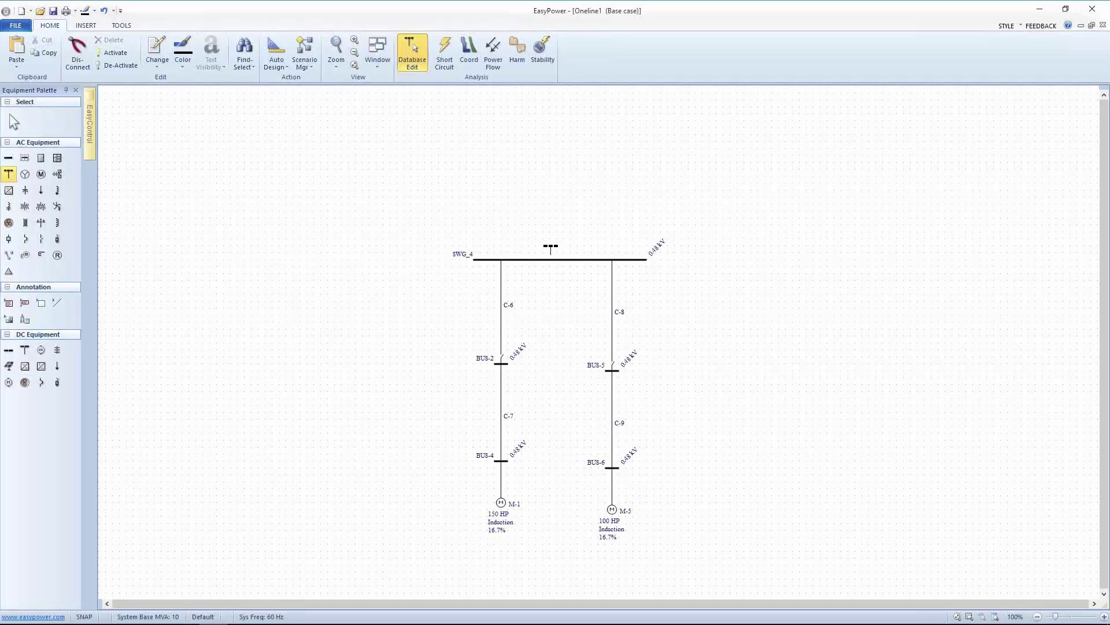
left_click(550, 250)
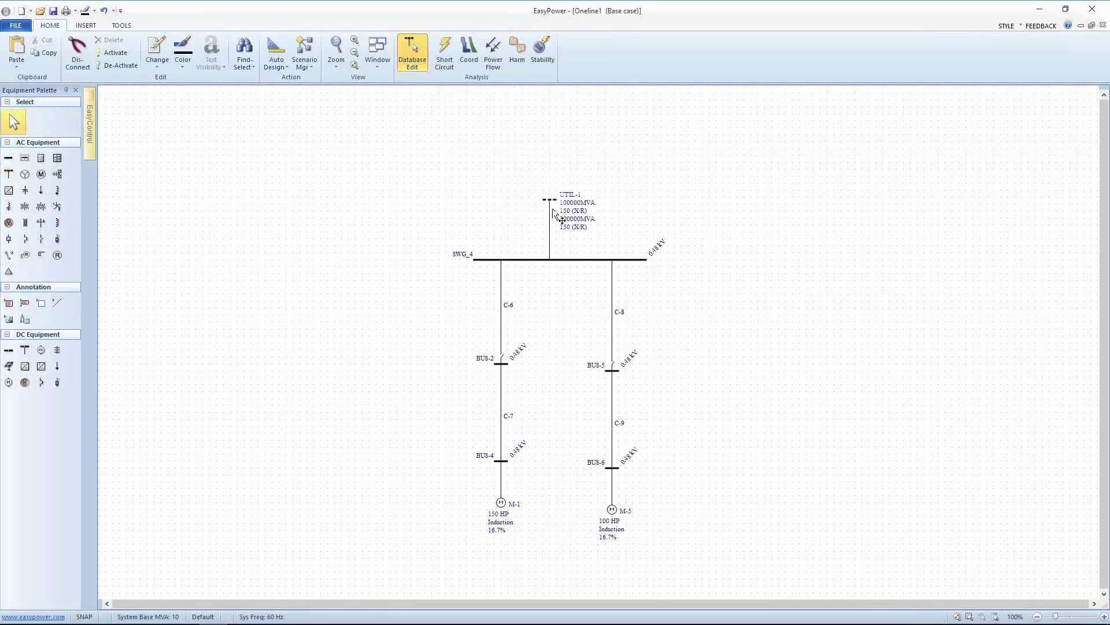
double_click(552, 202)
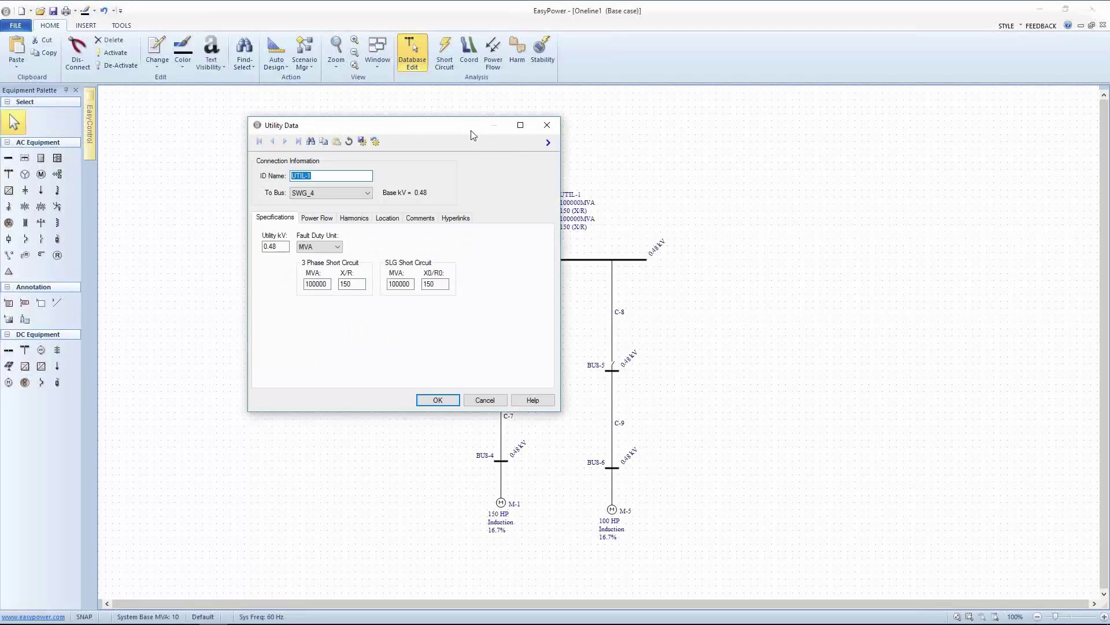
left_click_drag(472, 135, 413, 128)
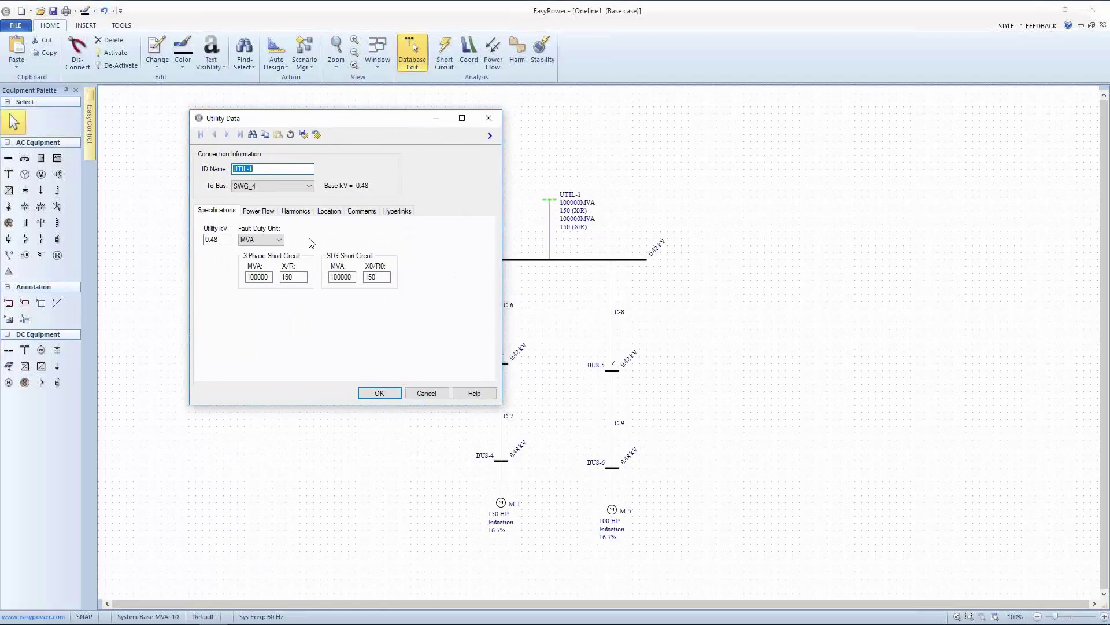
left_click(280, 240)
left_click(260, 257)
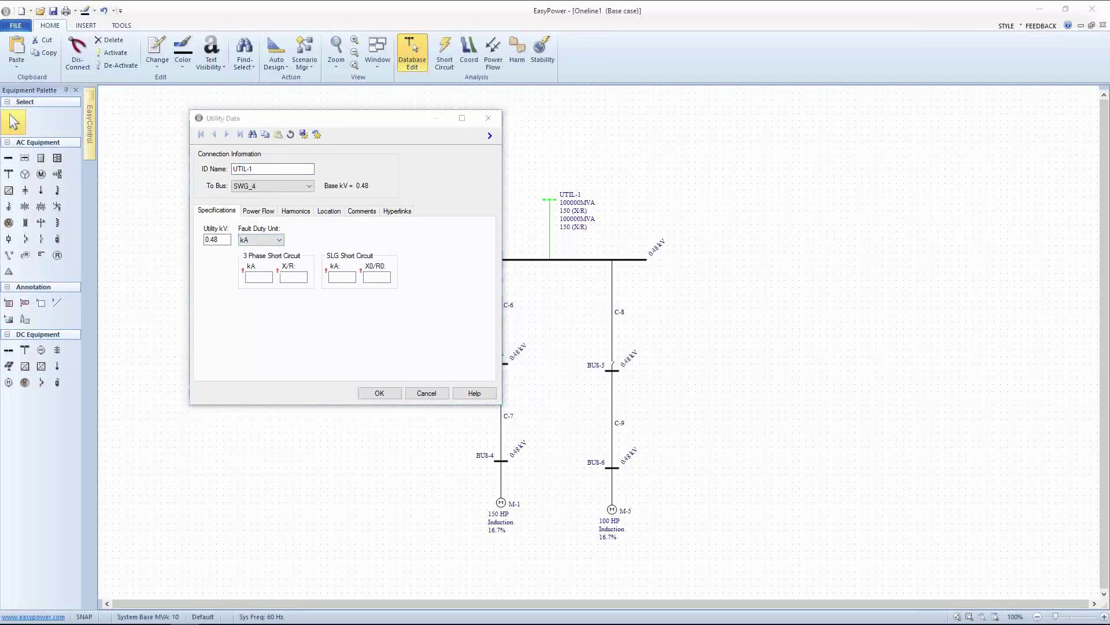
Using the exported LV Momentary Report, set the utility's 3-phase and SLG short circuit to 18.523 kA with X/R 3.48.
left_click_drag(1109, 405, 901, 120)
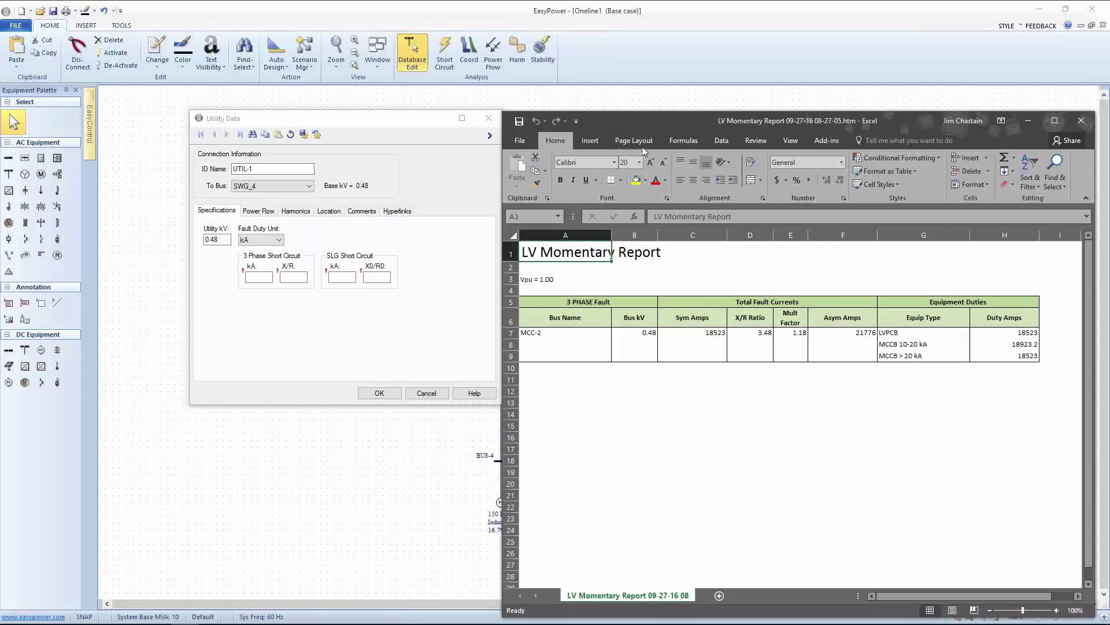
left_click(1028, 121)
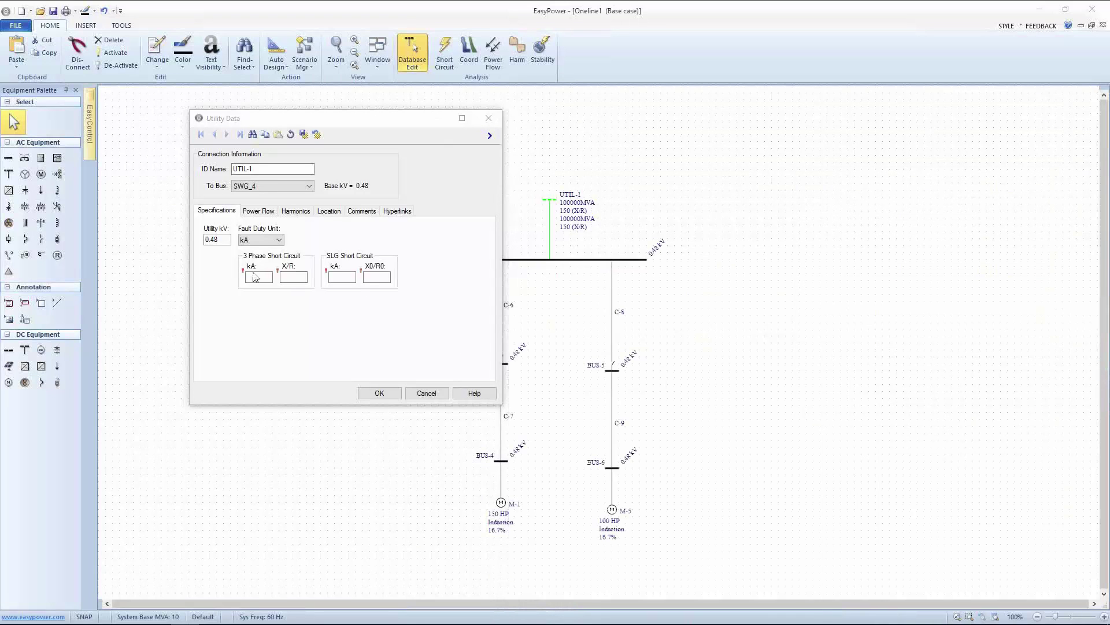
left_click(255, 276)
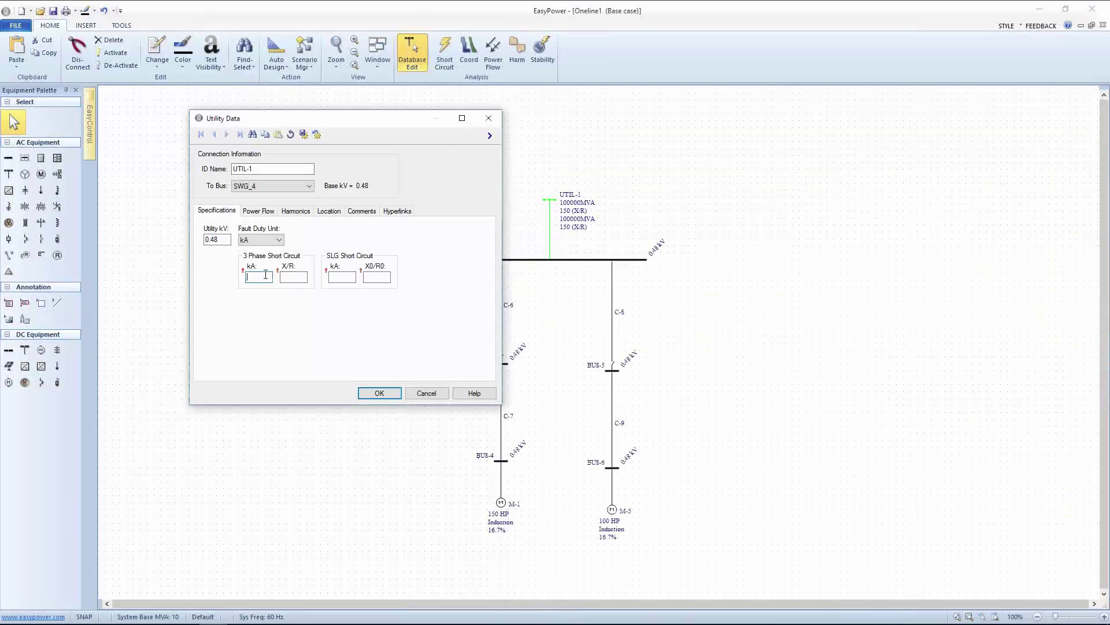
type("13")
left_click(413, 43)
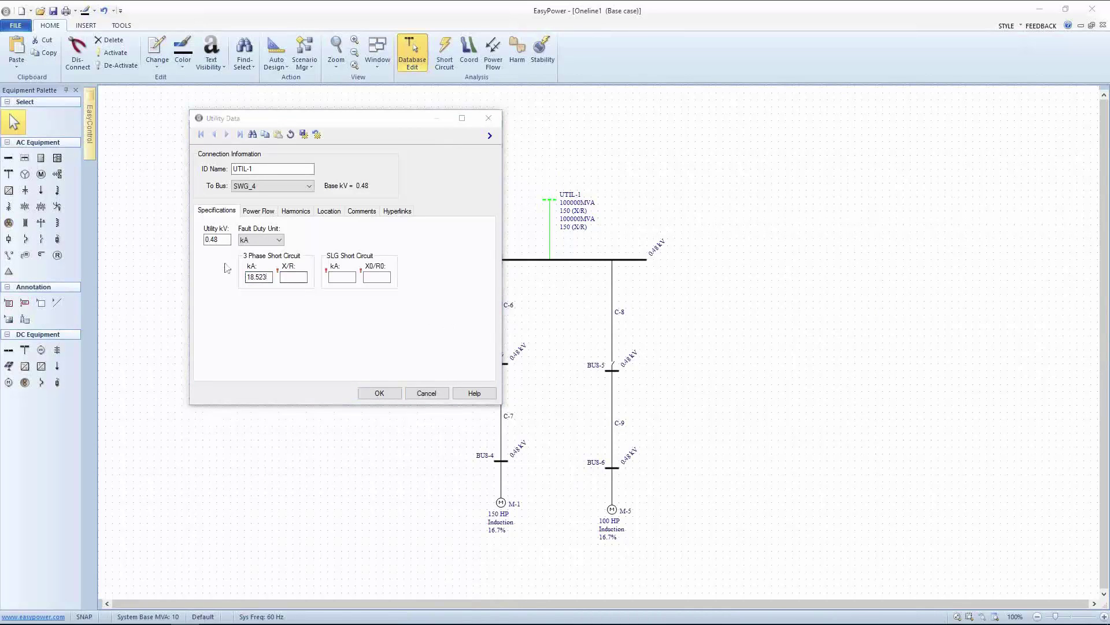
left_click(281, 278)
left_click(282, 278)
type("3.48")
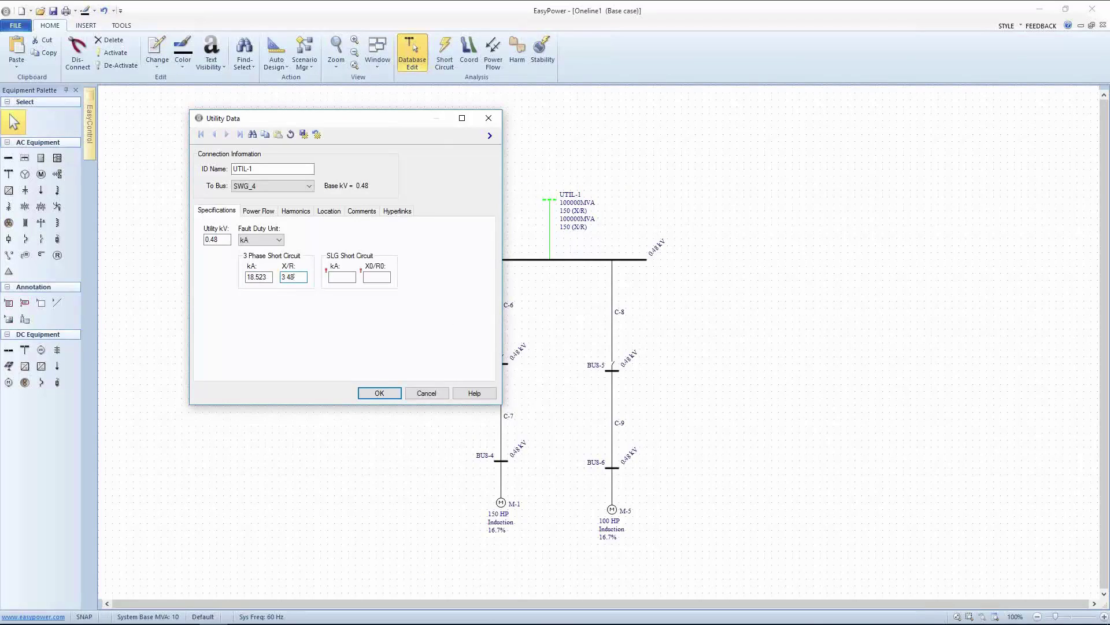
key("Tab")
left_click(370, 277)
left_click(377, 393)
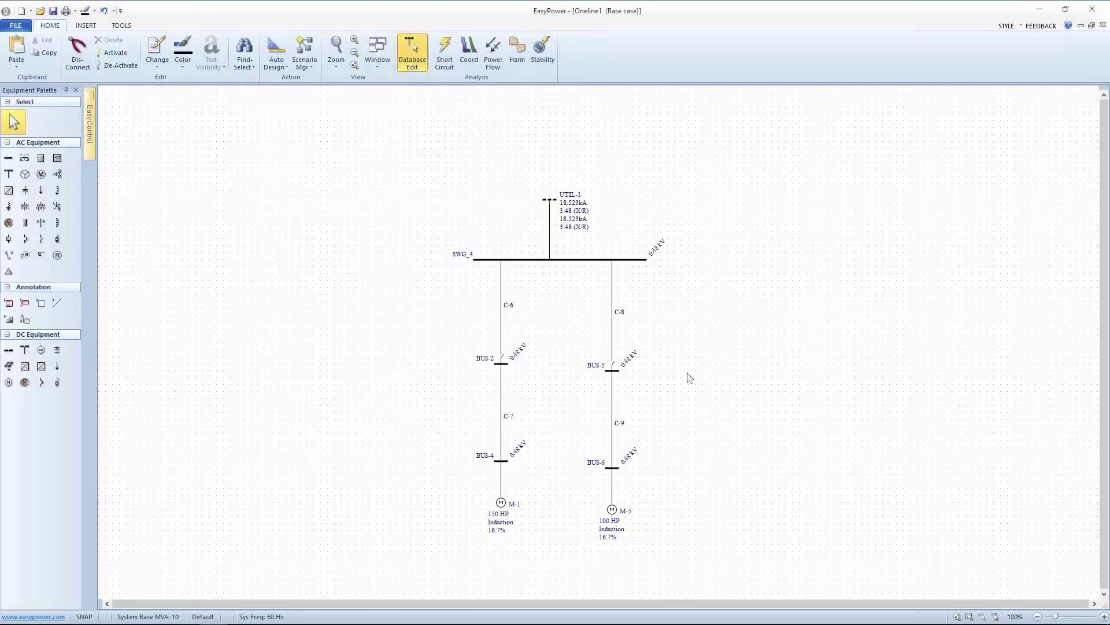
Try to enter short circuit analysis, decline the error report, set cable C-6's length to 50 ft and calculate its impedances.
left_click(449, 58)
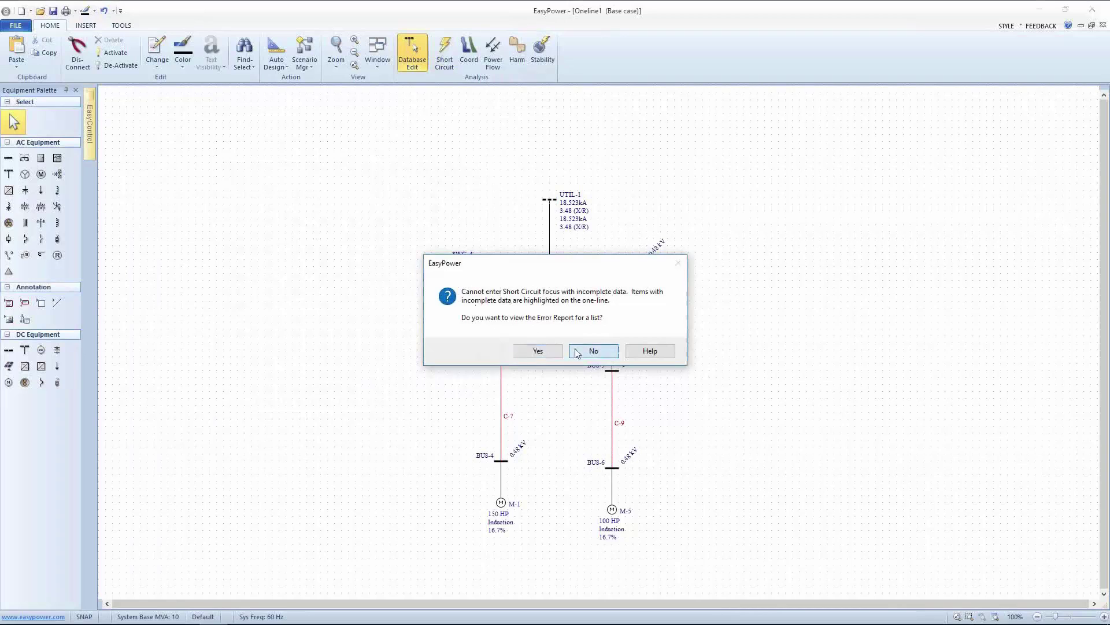
left_click(574, 351)
left_click(502, 305)
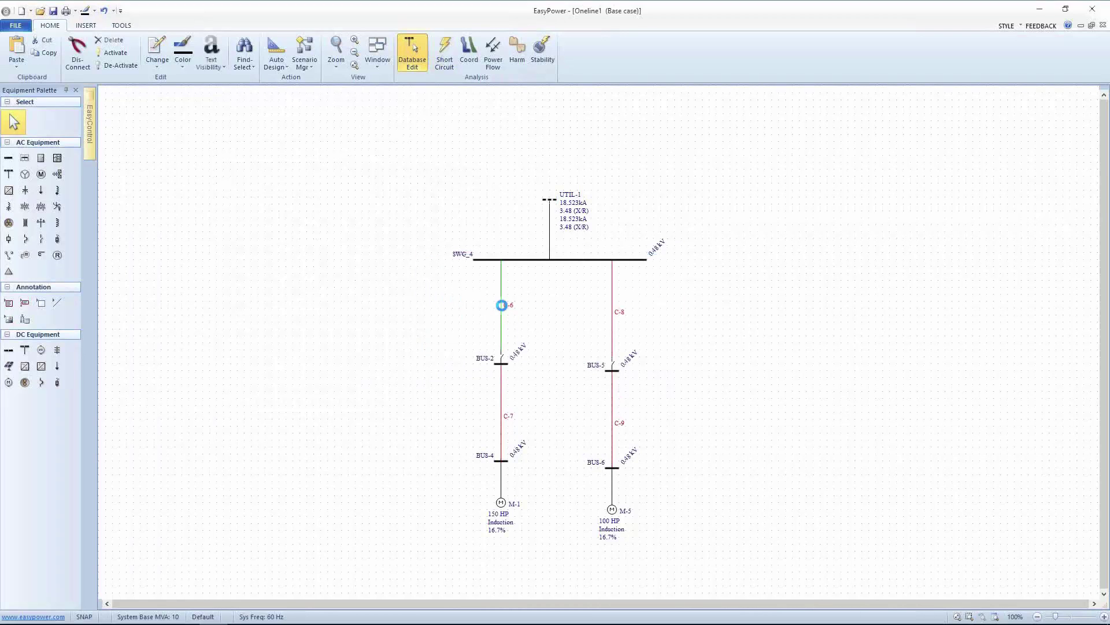
double_click(502, 305)
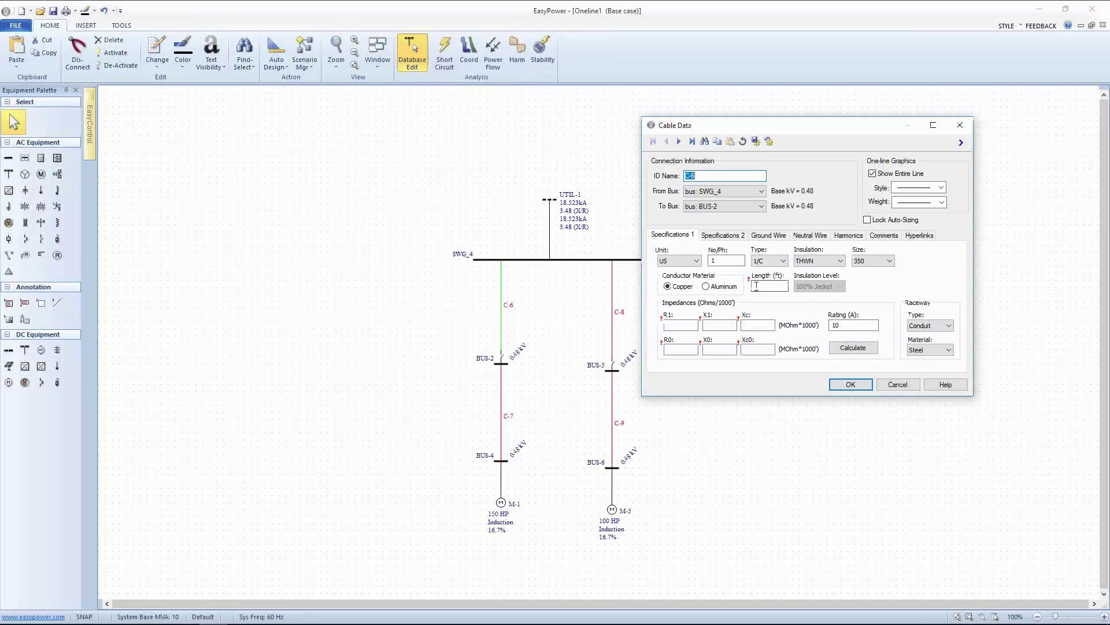
left_click(766, 284)
type("50")
left_click(853, 348)
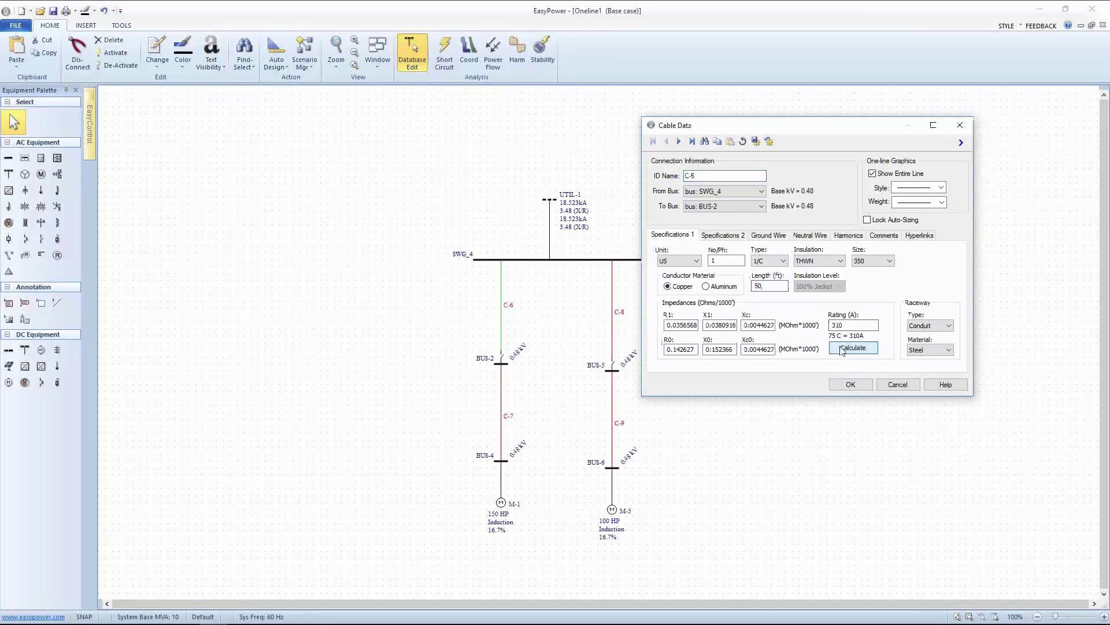
left_click(846, 384)
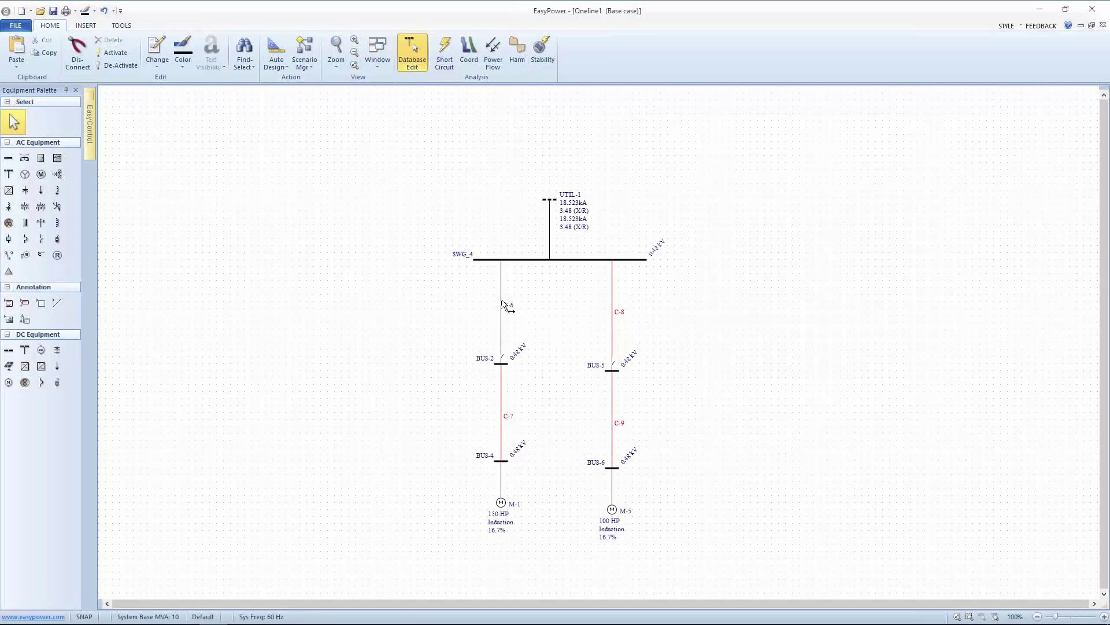
Apply cable C-6's data to the incomplete cables C-7, C-8 and C-9, and clear the selection.
left_click(501, 303)
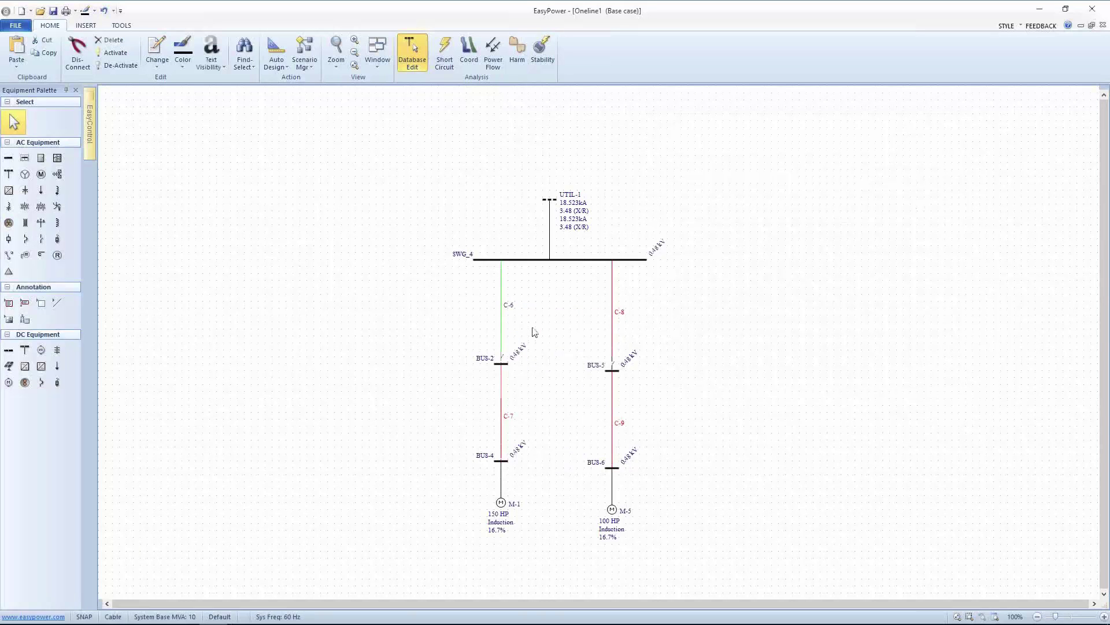
left_click_drag(460, 284, 556, 382)
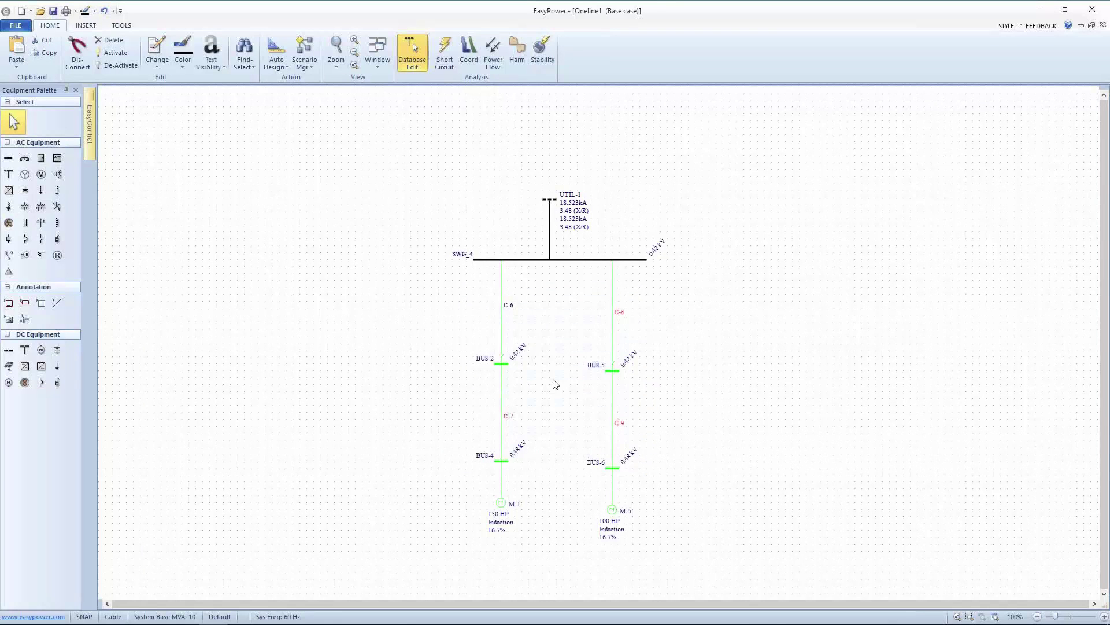
right_click(555, 380)
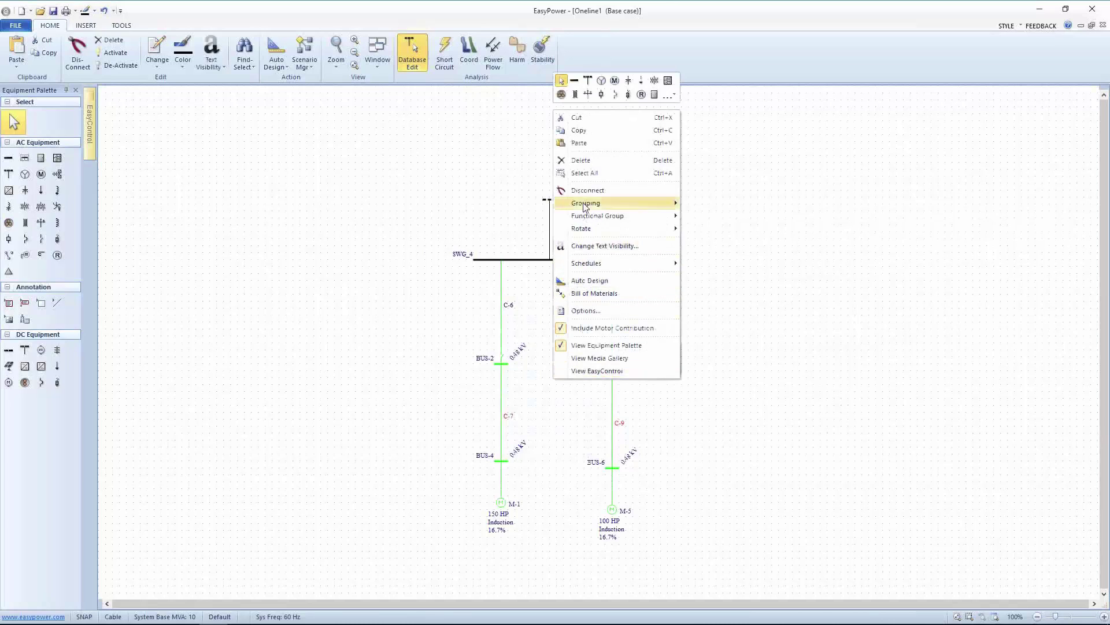
left_click(499, 139)
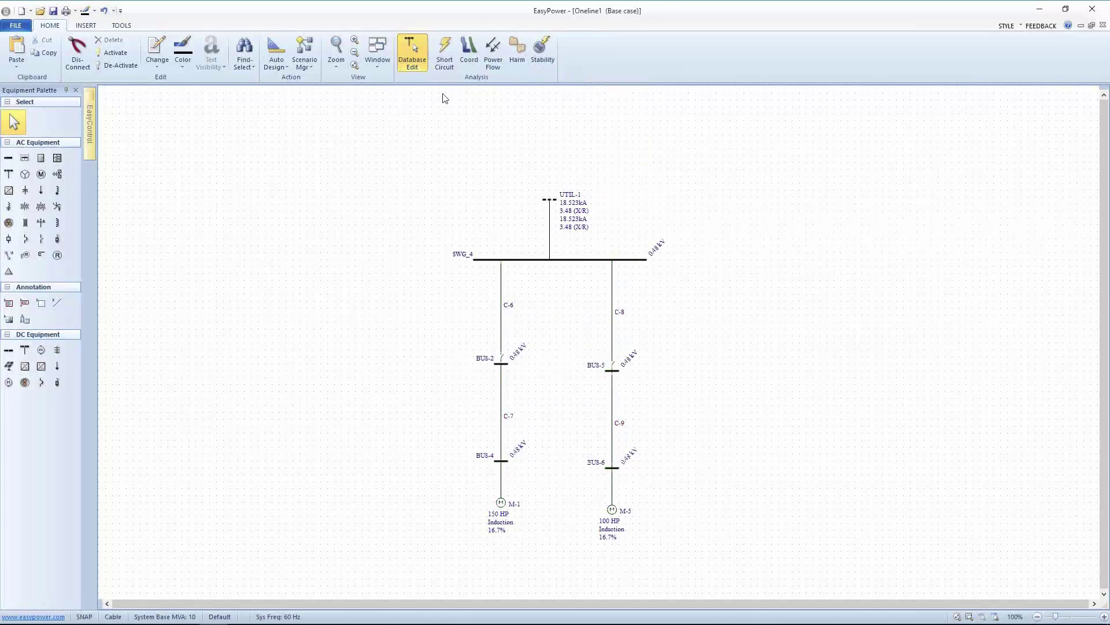
Fault all buses in short circuit analysis with arc flash hazards switched on, and return to database edit, saving the temporary changes.
left_click(445, 58)
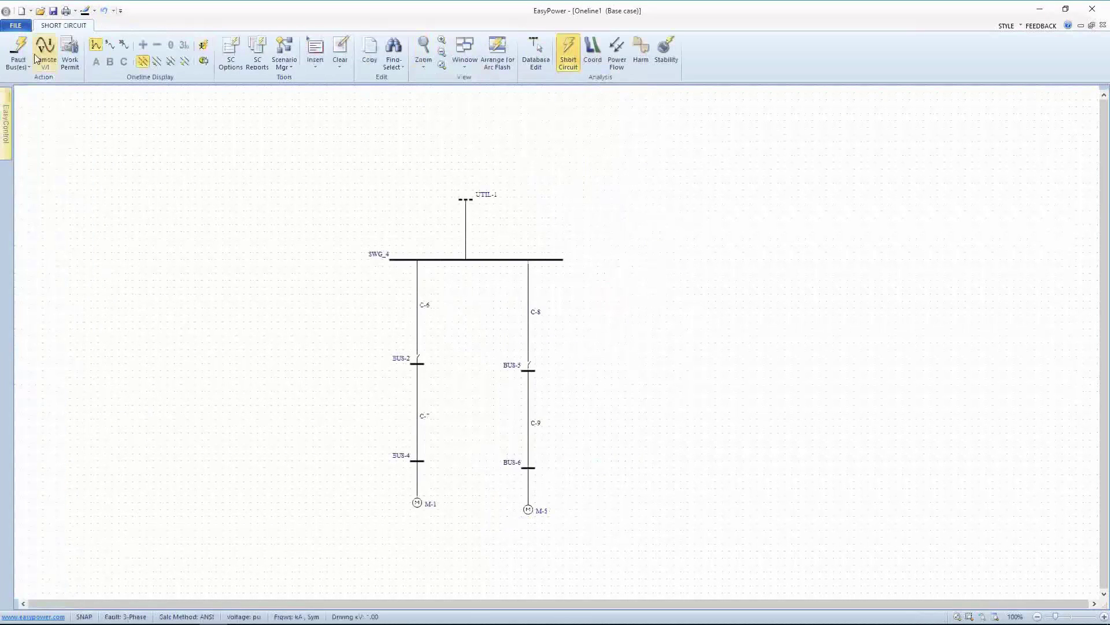
left_click(22, 49)
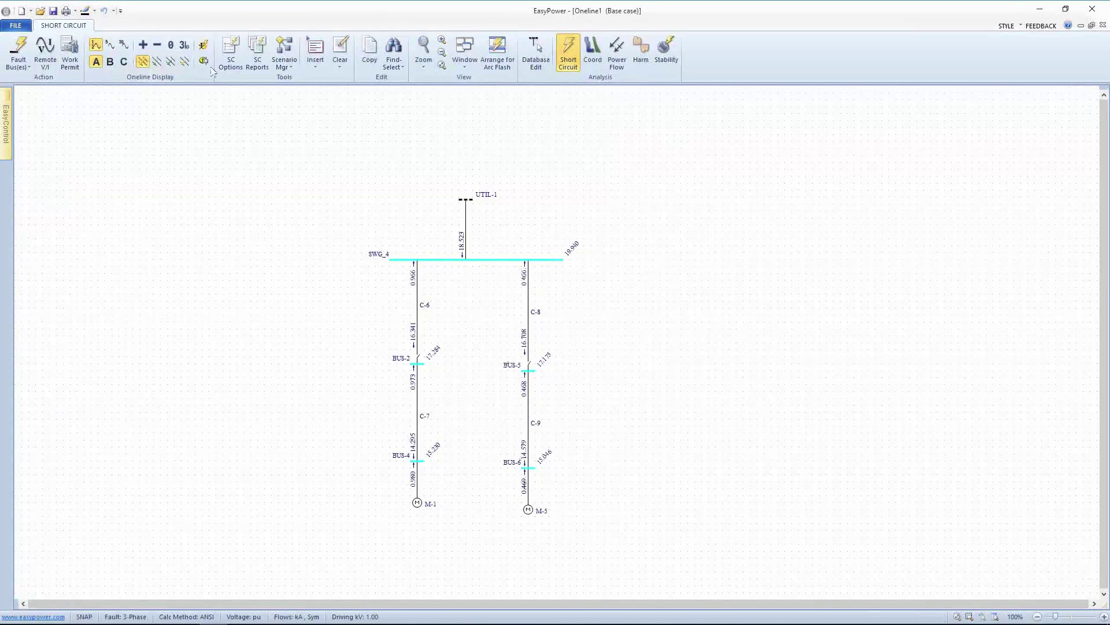
left_click(205, 47)
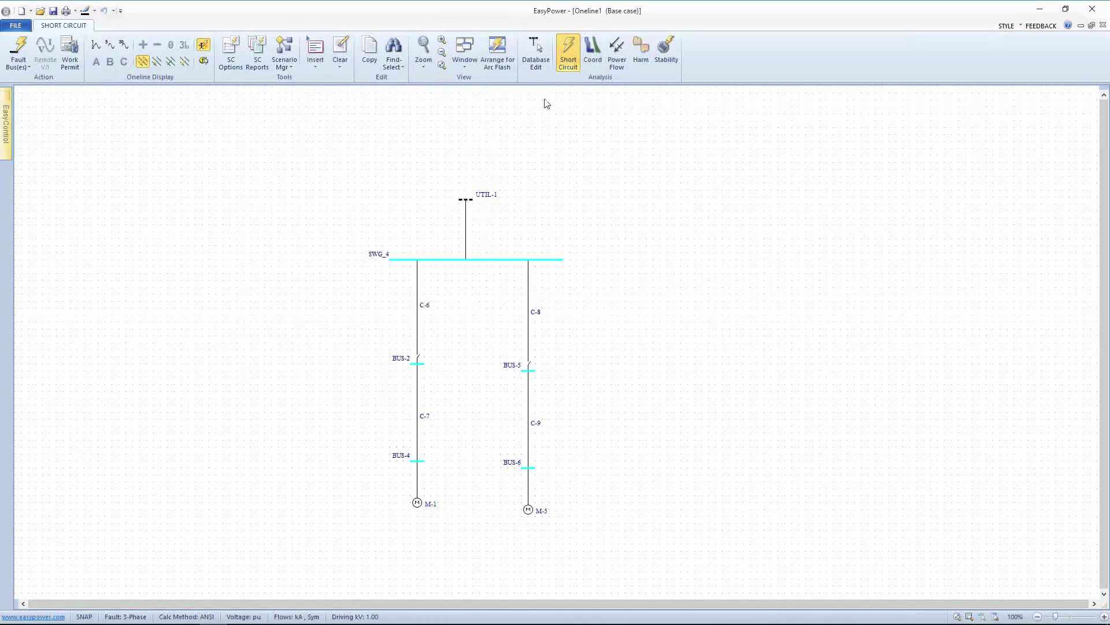
left_click(536, 63)
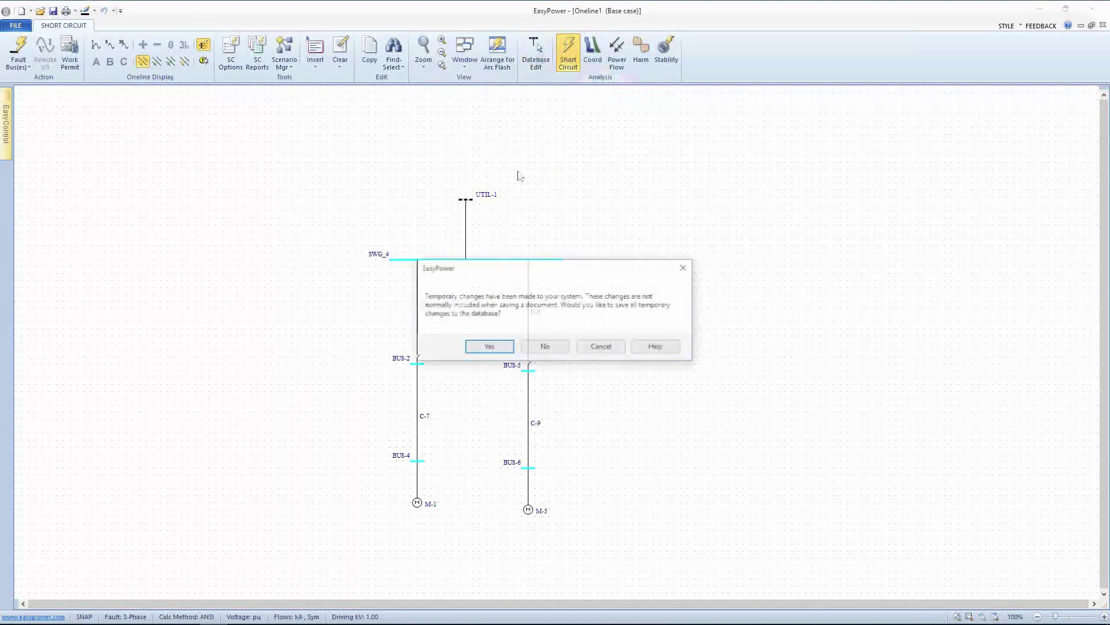
left_click(503, 349)
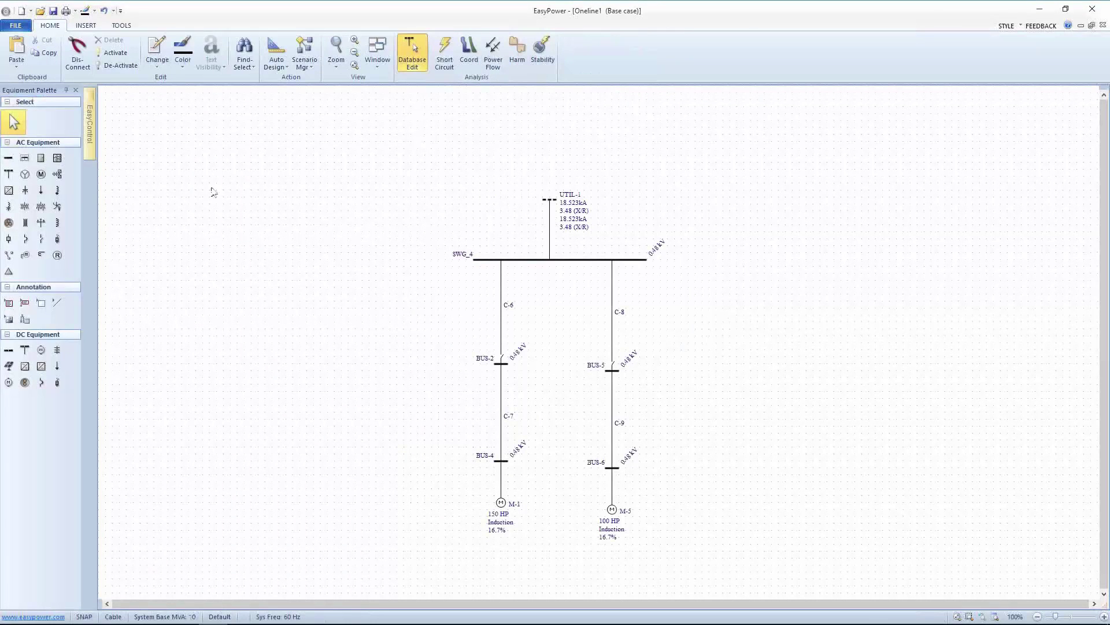
Place a low-voltage breaker on cable C-6 just below SWG_4 and specify it as a Generic Std 150 AF MCCB.
left_click(26, 240)
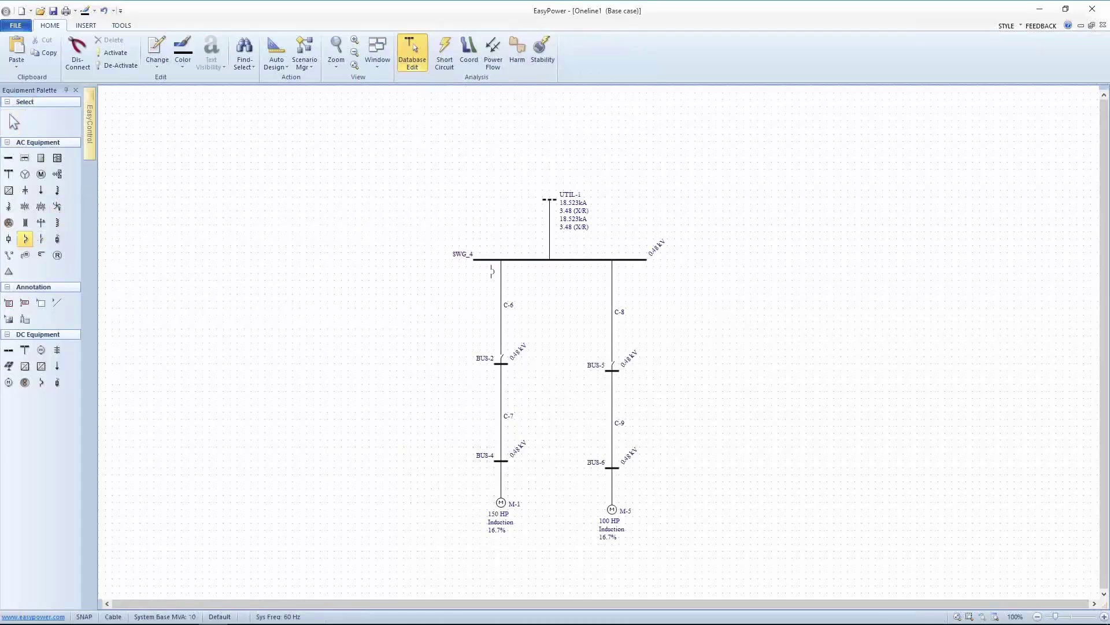
left_click(501, 269)
double_click(505, 275)
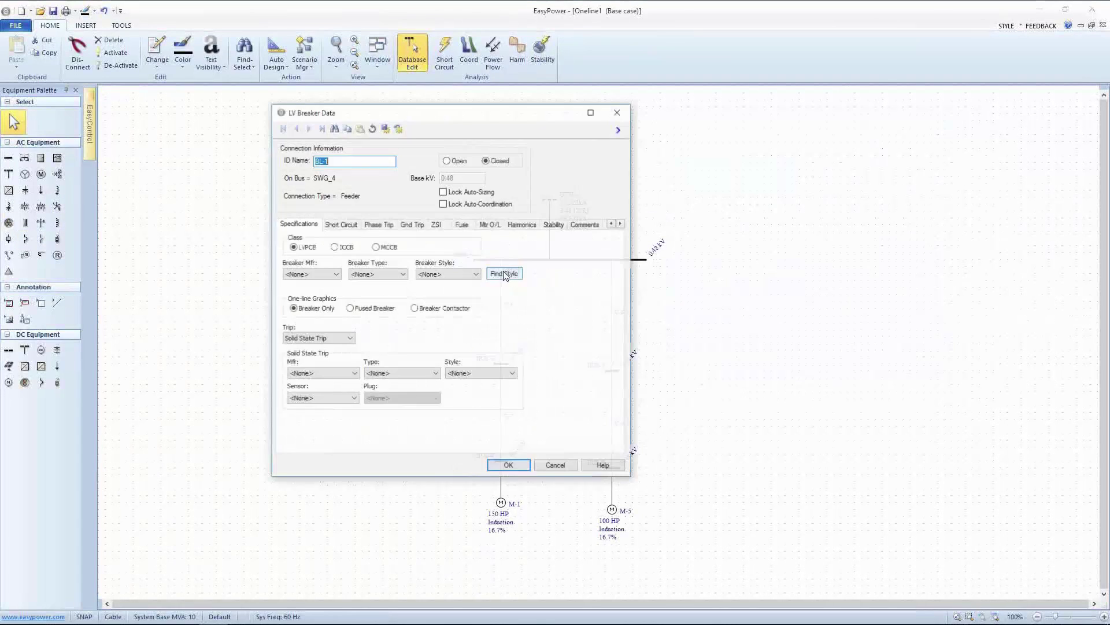
left_click(375, 248)
left_click(335, 274)
left_click(311, 293)
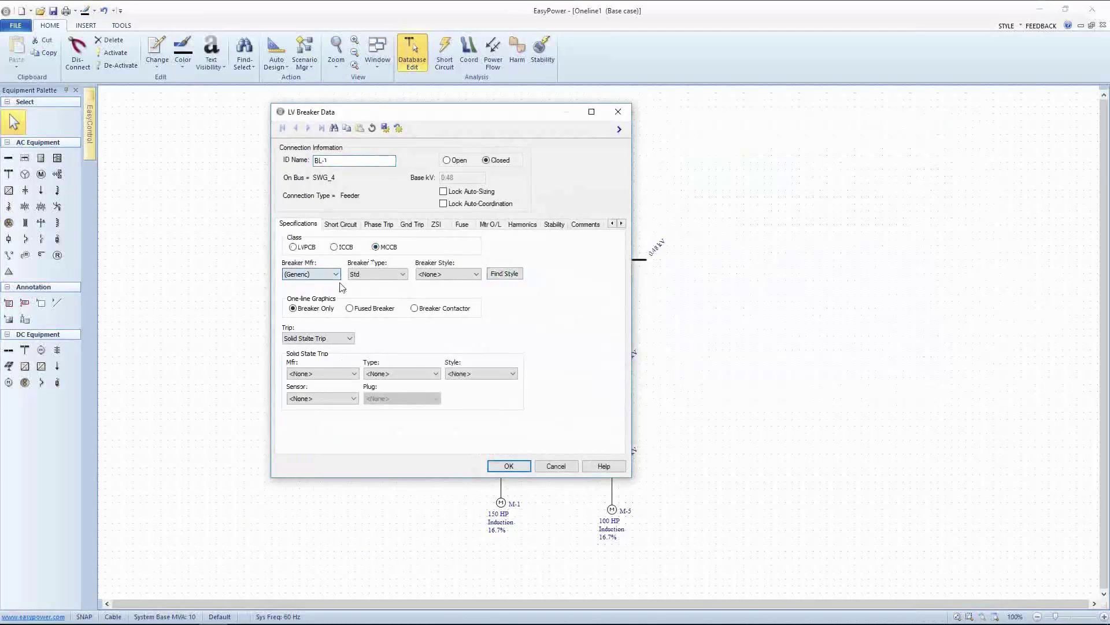
left_click(452, 276)
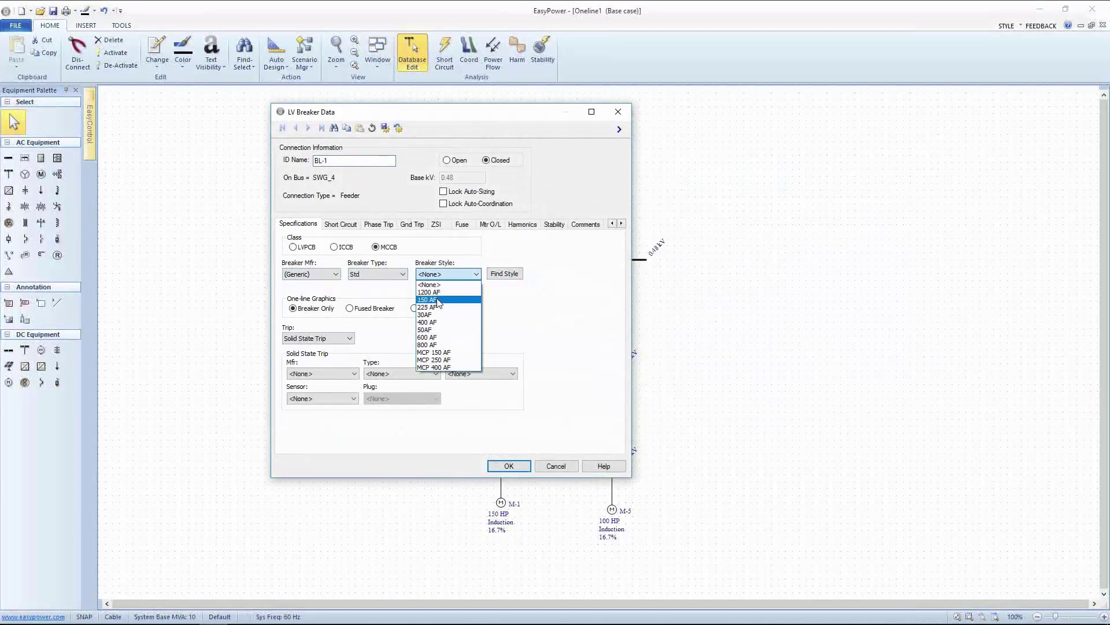
left_click(431, 299)
Calculate the new breaker's interrupting rating, set its phase trip amps to 150, and apply the breaker data.
left_click(354, 224)
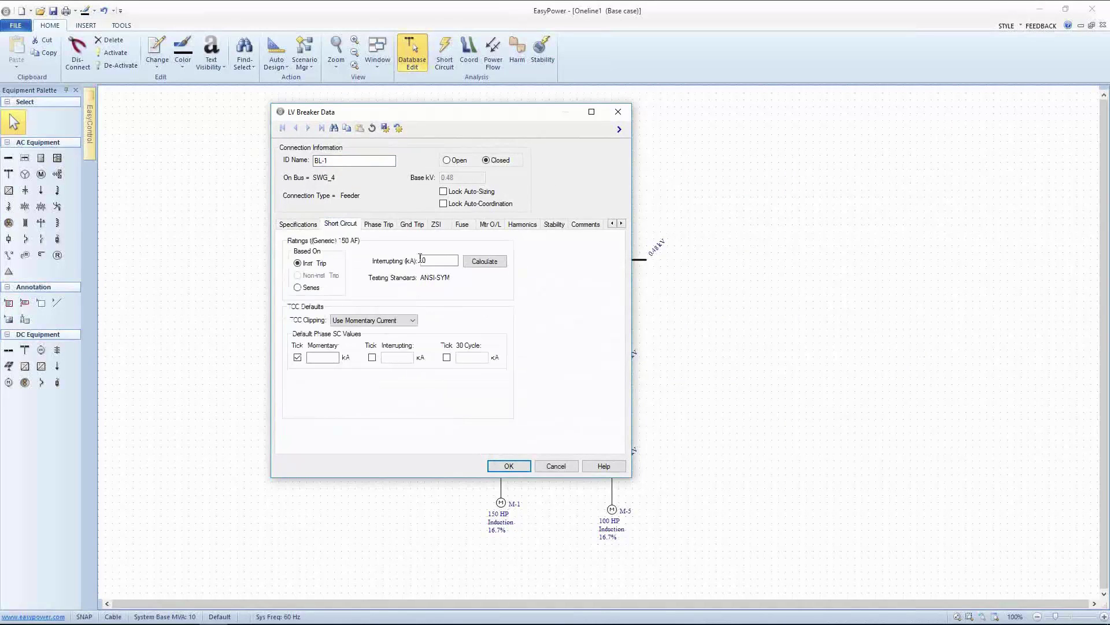
left_click(469, 263)
left_click(384, 226)
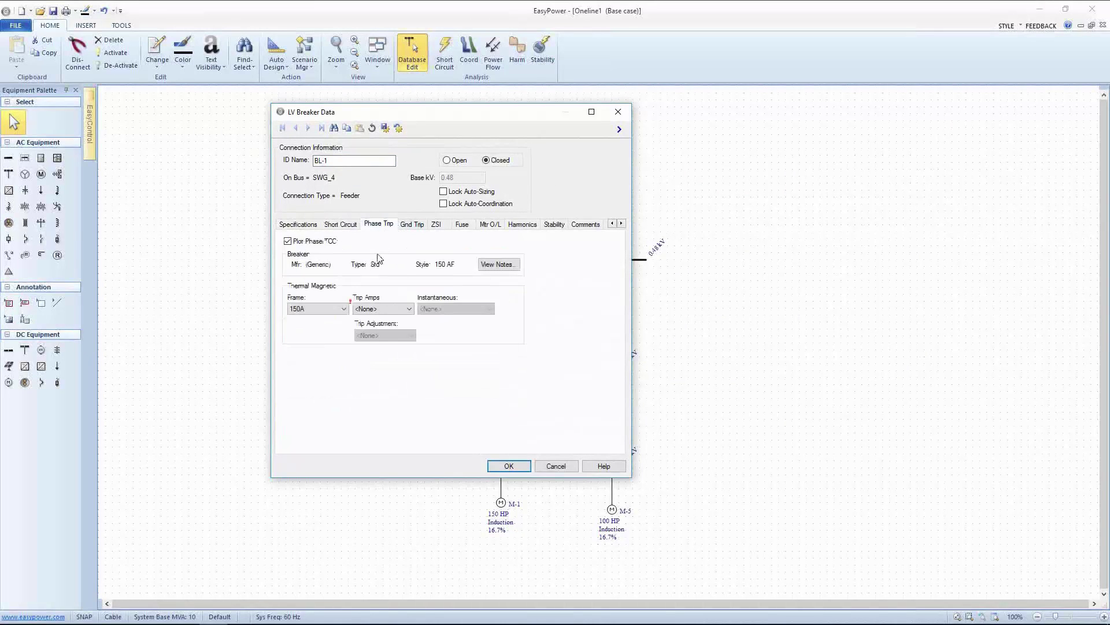
left_click(364, 310)
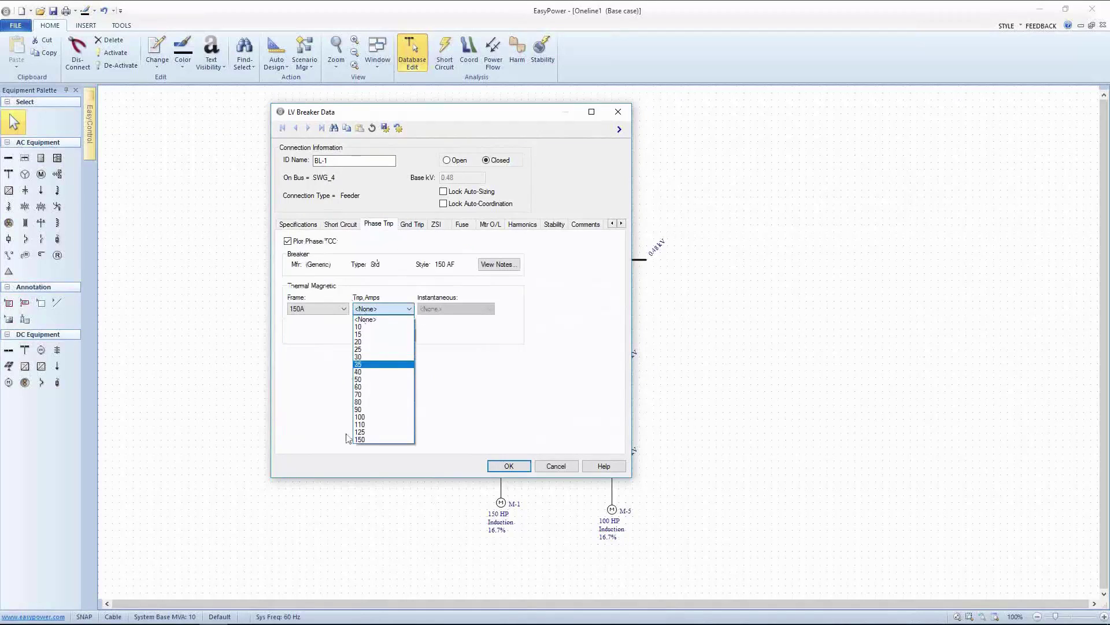
left_click(364, 440)
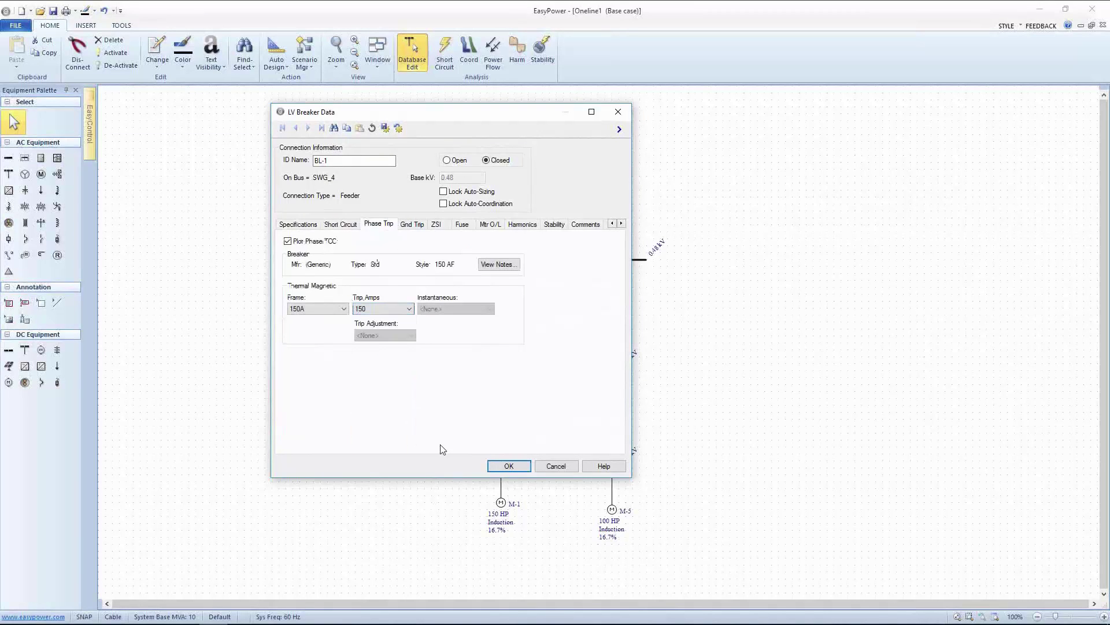
left_click(508, 466)
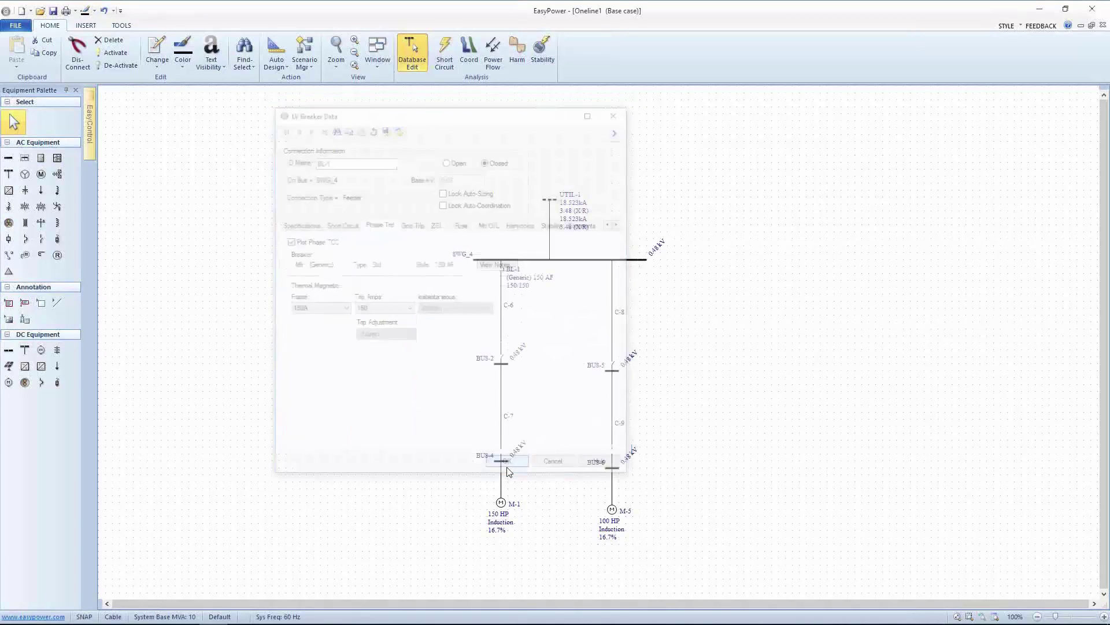
Add a low-voltage breaker on cable C-8 just below SWG_4 and give it breaker BL-1's data by copying and pasting.
right_click(508, 270)
left_click(528, 291)
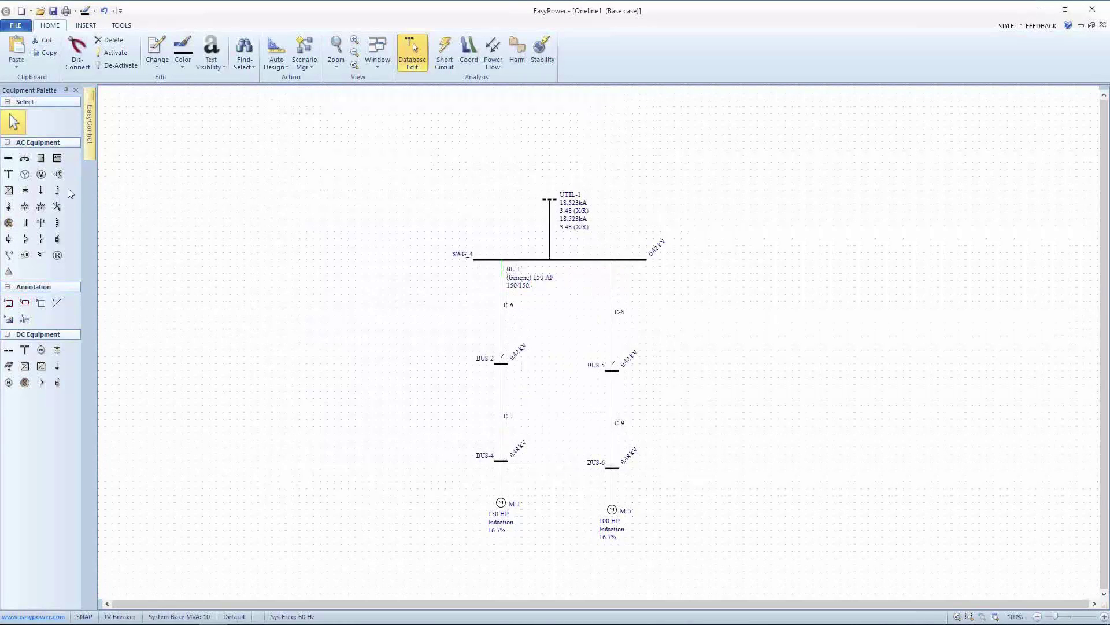
left_click(25, 238)
left_click(613, 269)
right_click(613, 270)
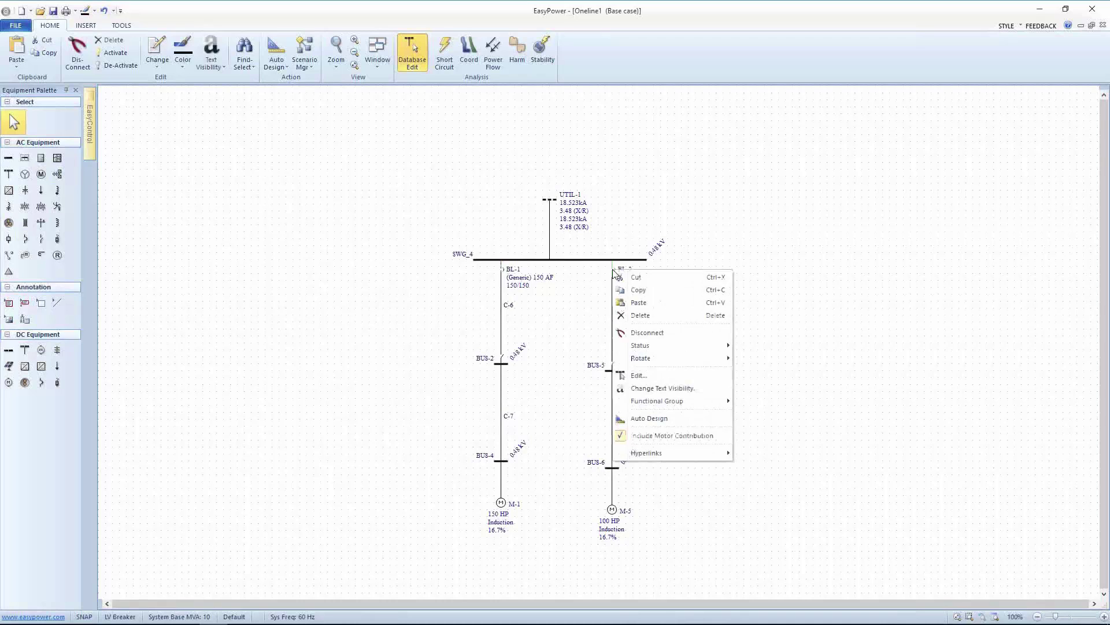
left_click(637, 290)
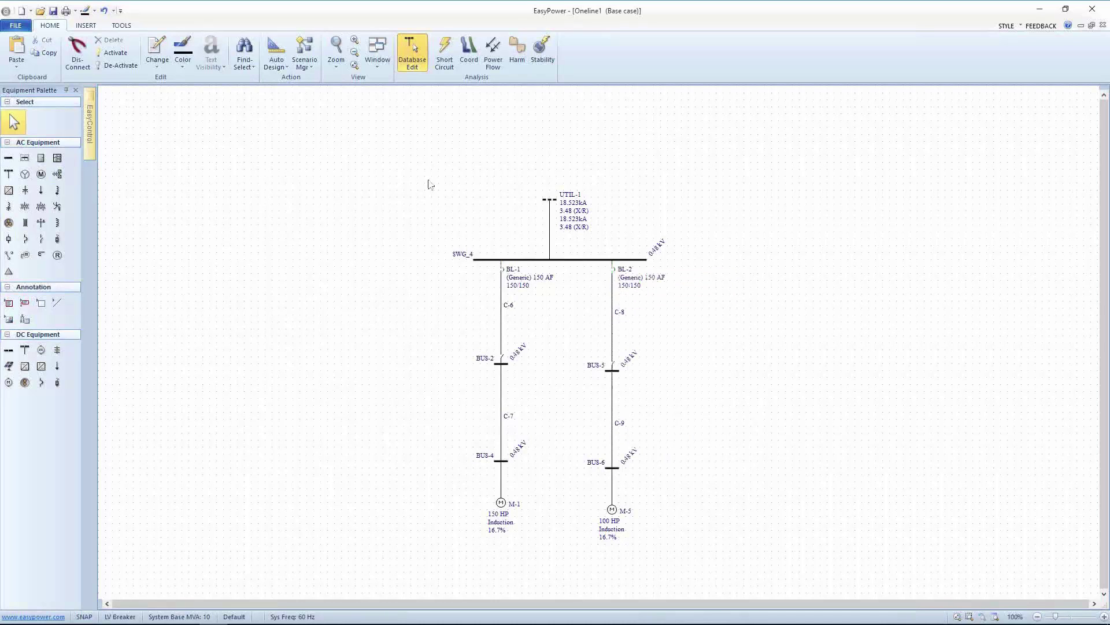
Fault all buses in short circuit analysis and examine the arc flash results at the motor feeder buses.
left_click(447, 53)
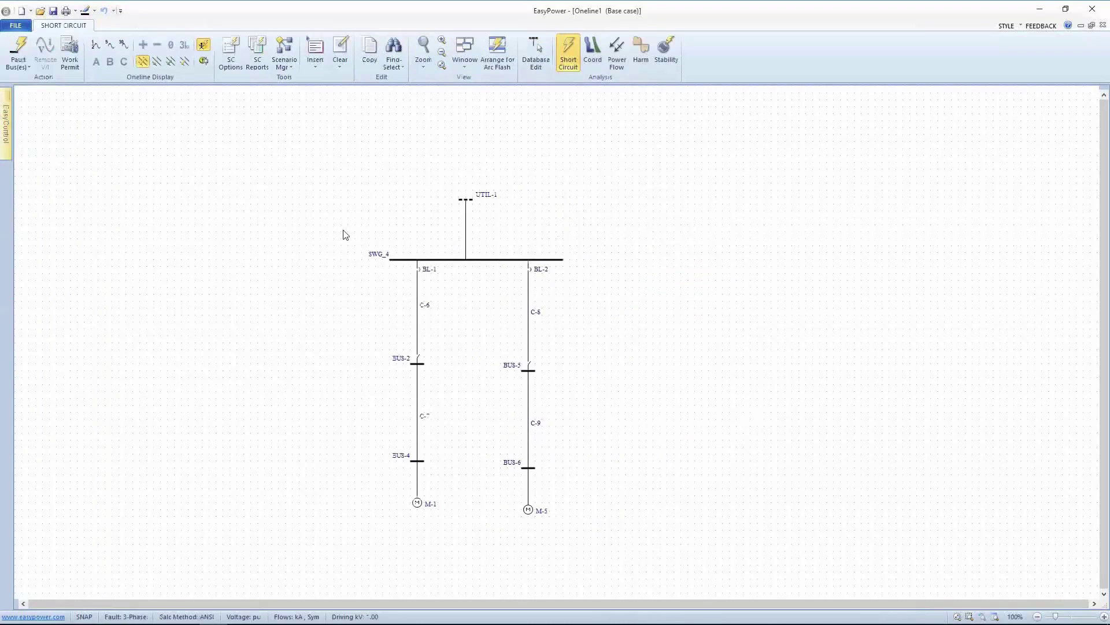
left_click(18, 52)
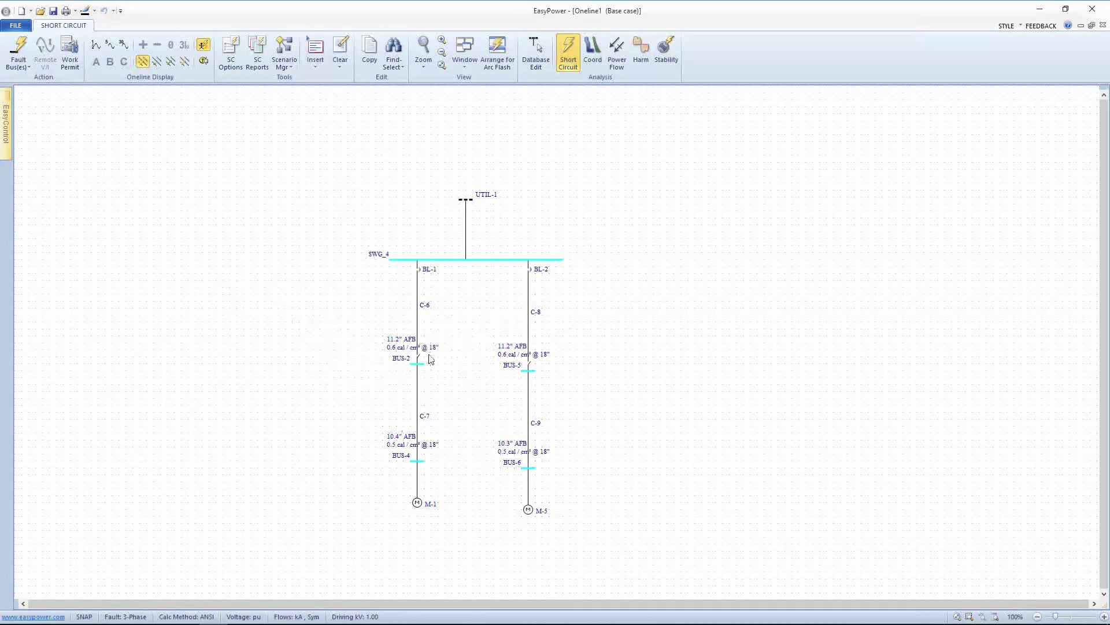
scroll(434, 361, "up", 1)
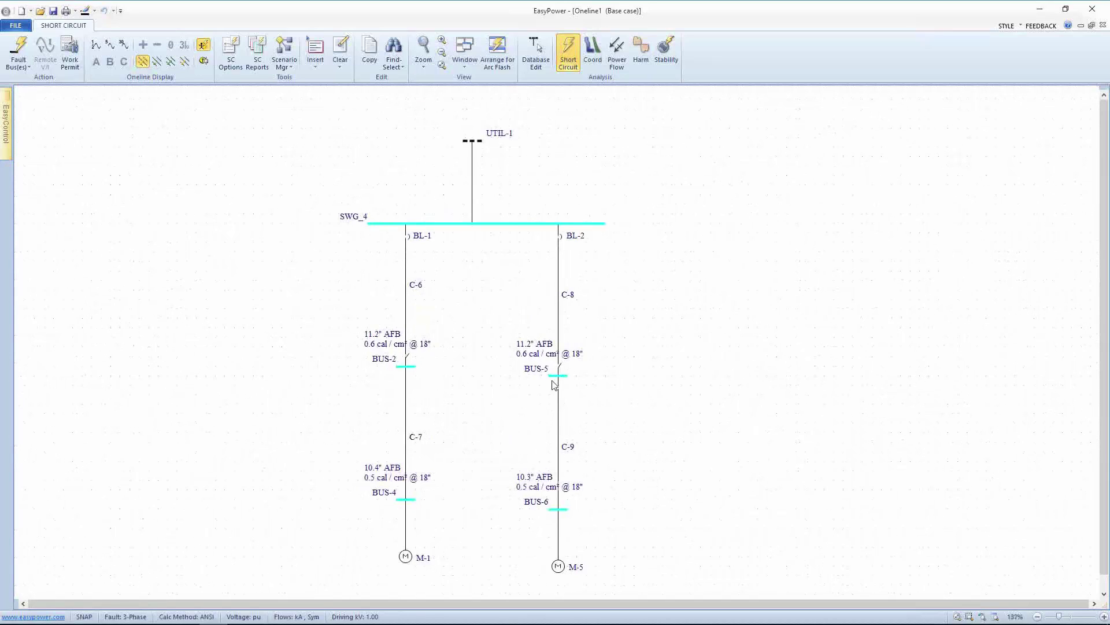